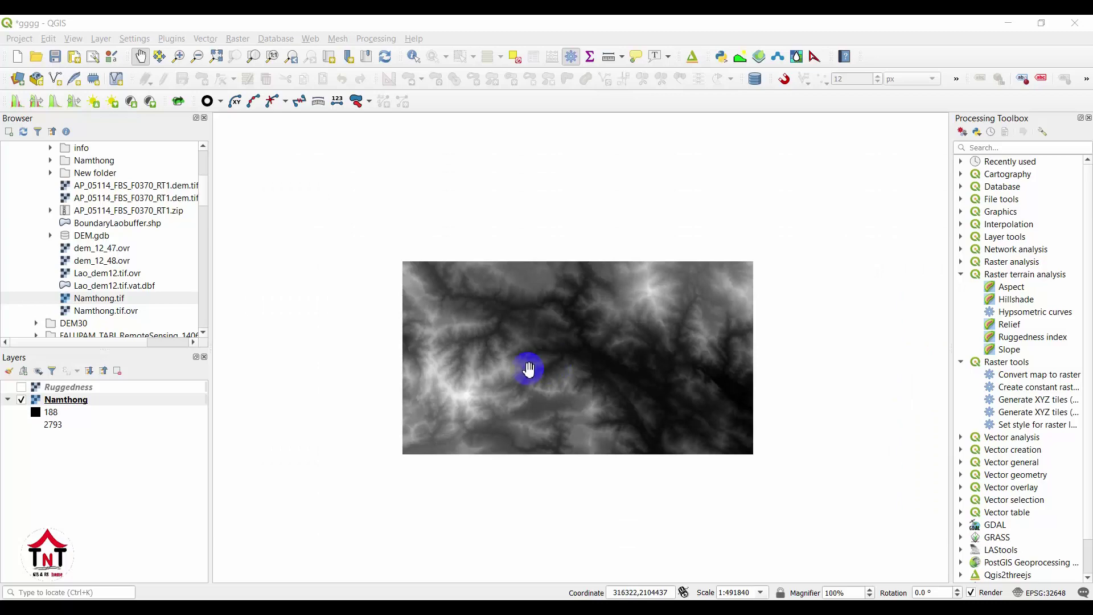
Open the Namthong layer's properties and review its coordinate reference system, histogram and transparency settings
drag(529, 370, 498, 362)
click(57, 402)
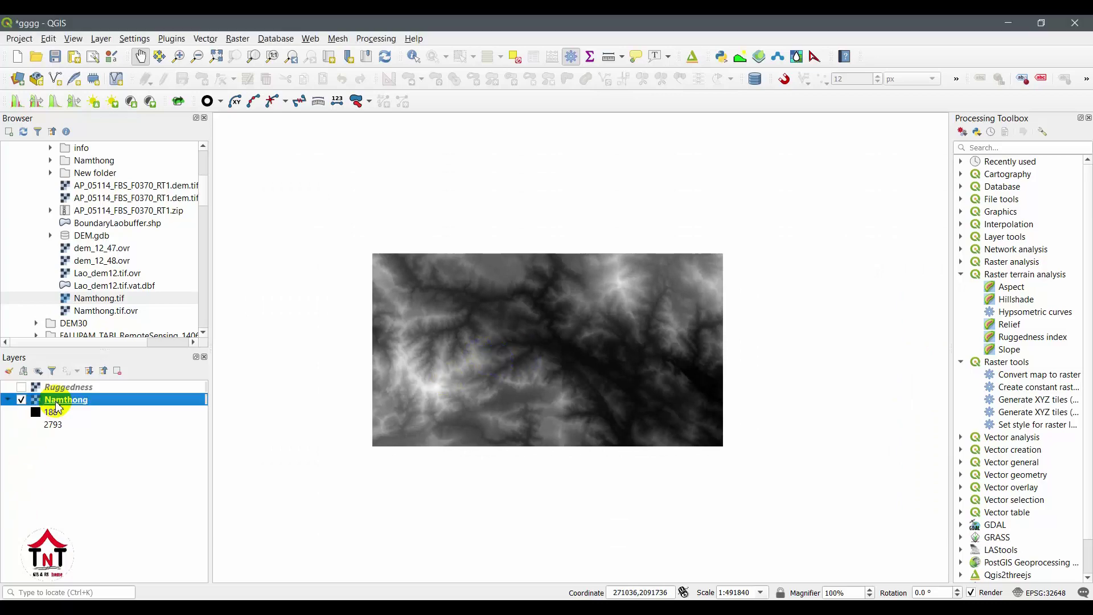
double_click(57, 403)
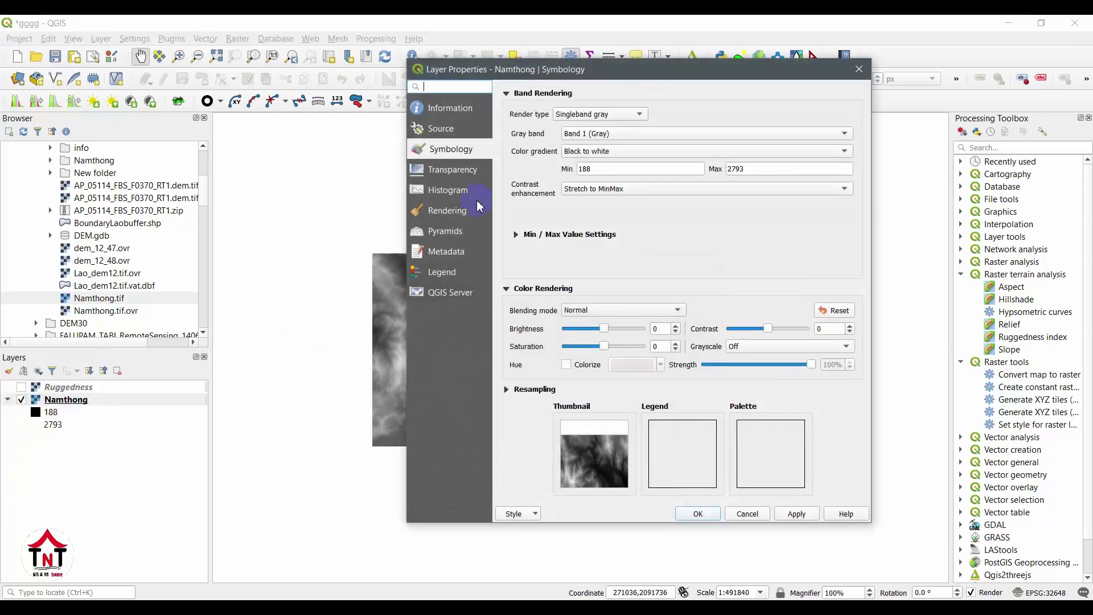
click(469, 130)
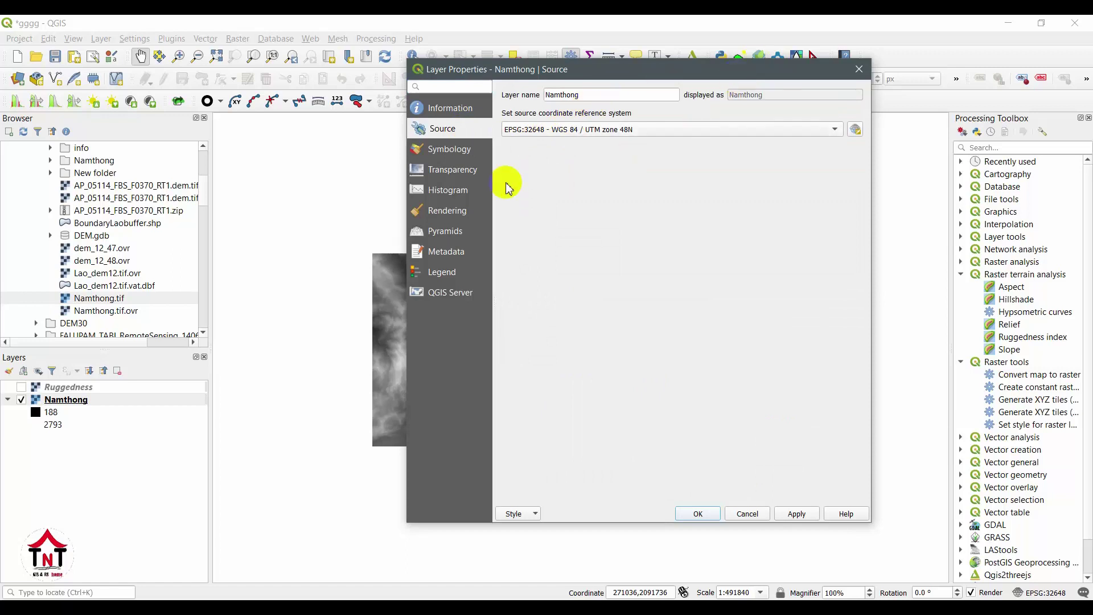
click(466, 176)
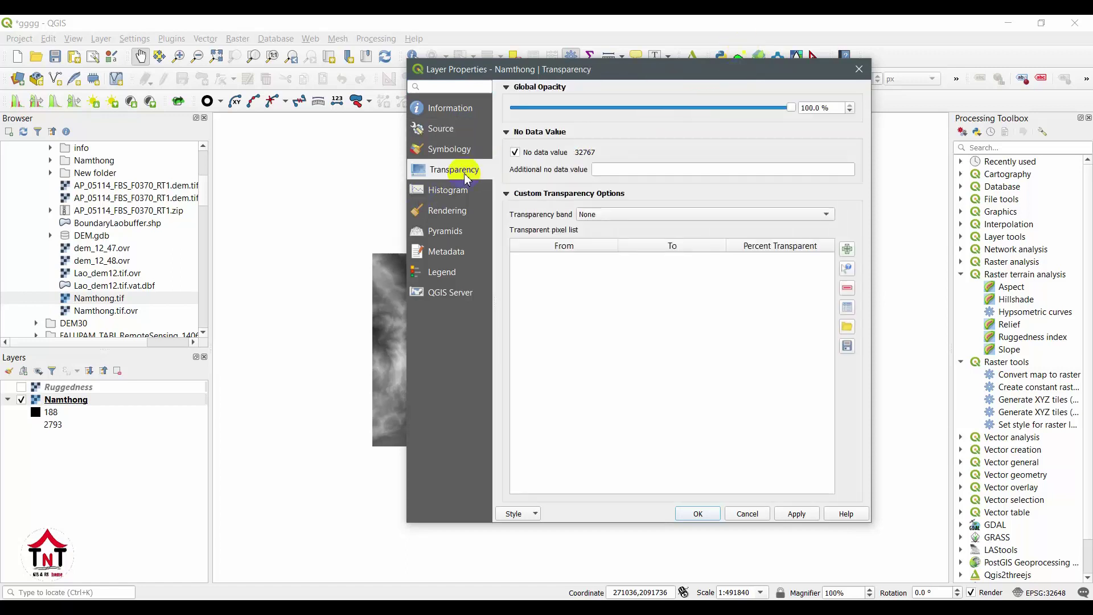
click(442, 192)
click(446, 171)
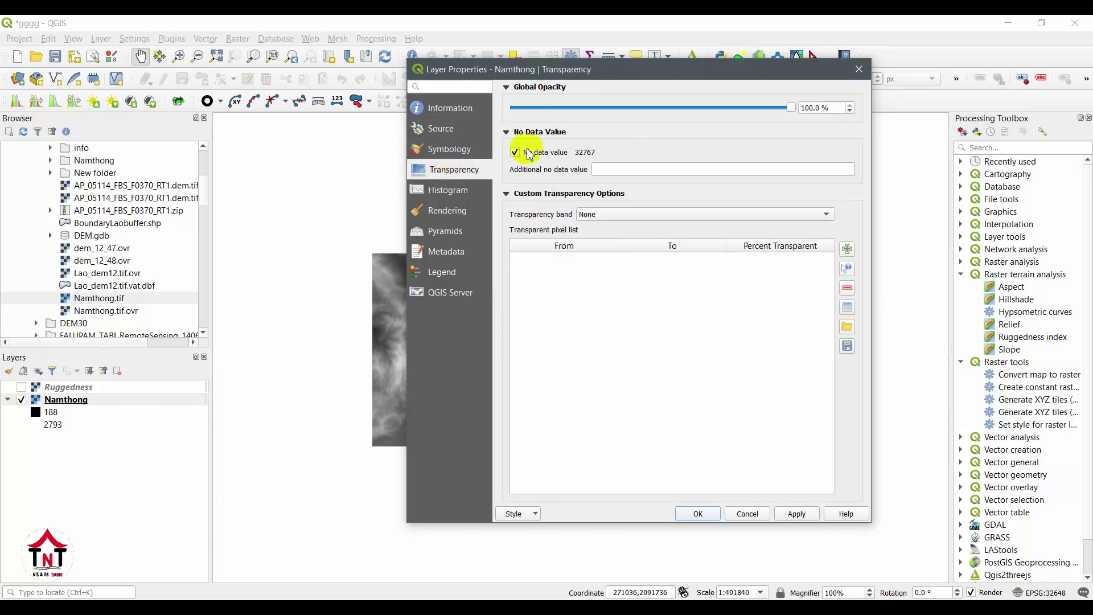
Change the Namthong layer's render type to Hillshade and apply it to the map
click(449, 149)
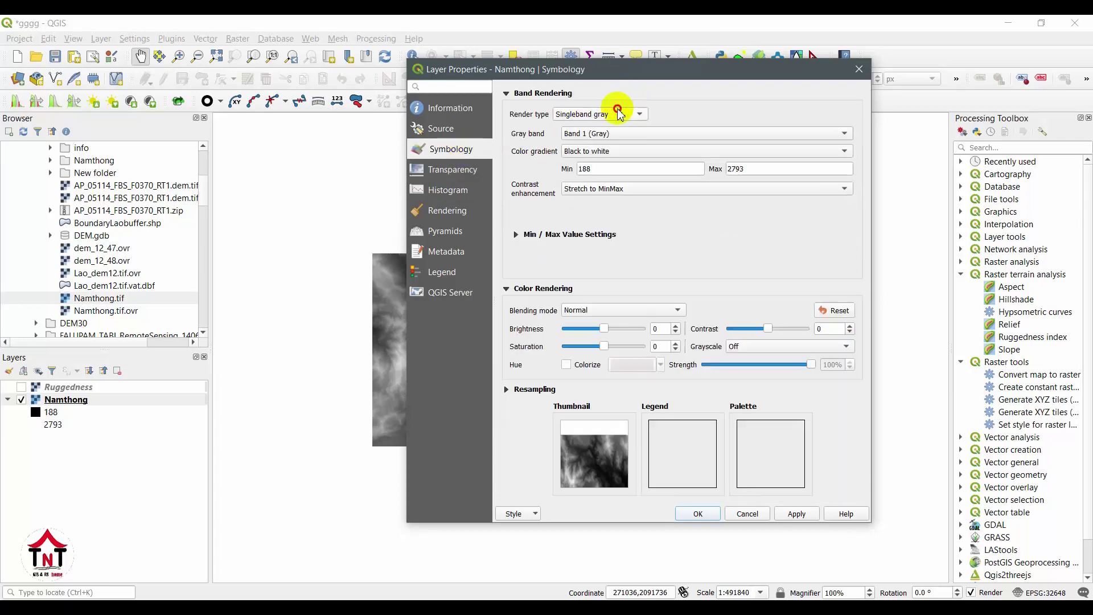
click(614, 114)
click(594, 143)
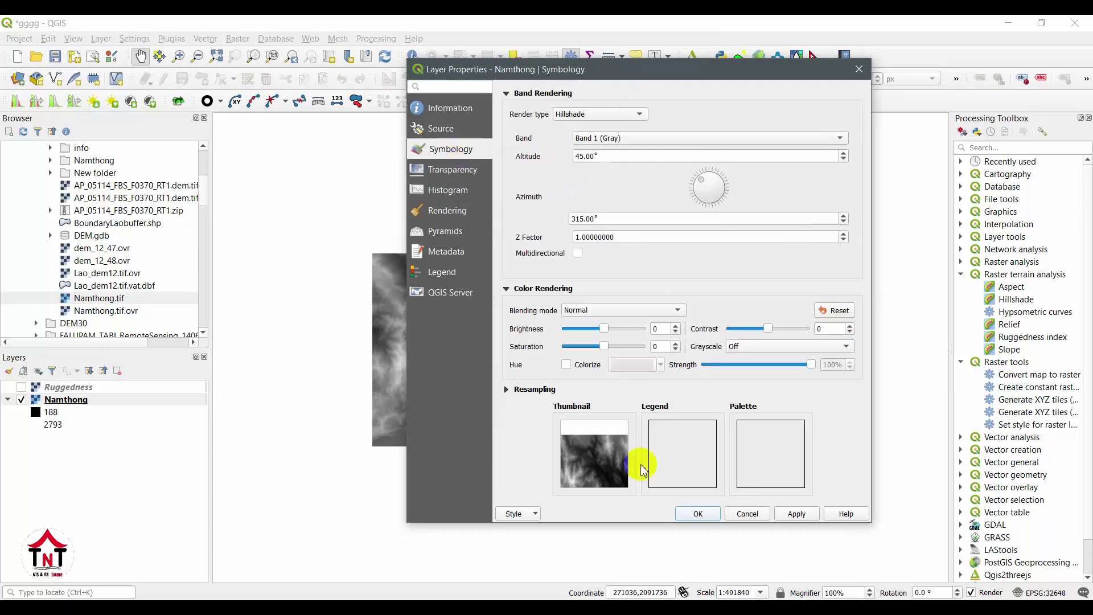
click(699, 514)
scroll(541, 344, up, 1)
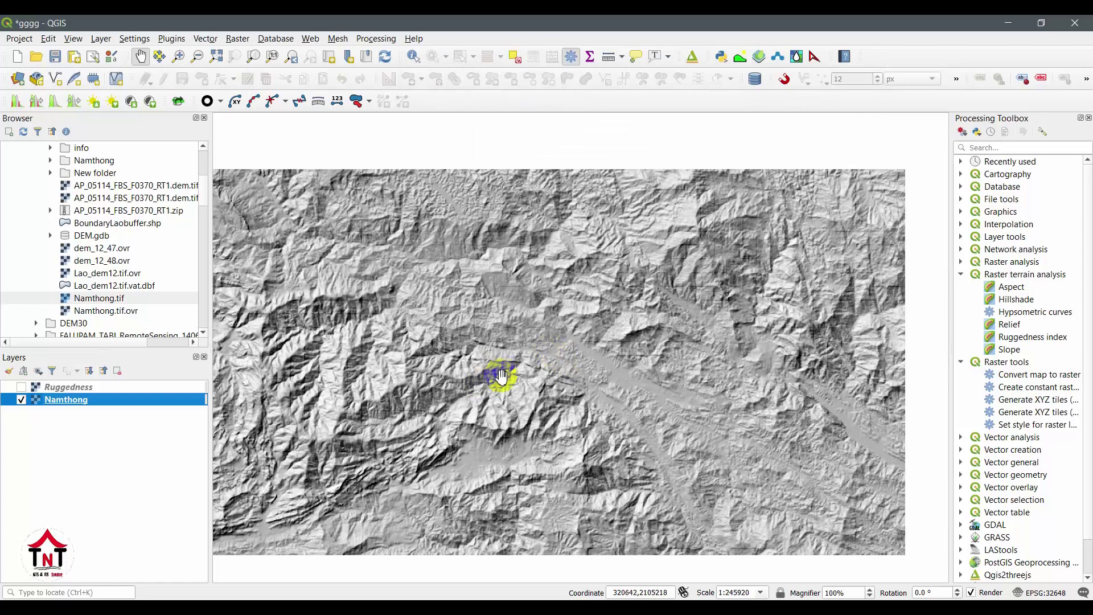
drag(501, 376, 556, 371)
drag(524, 305, 500, 317)
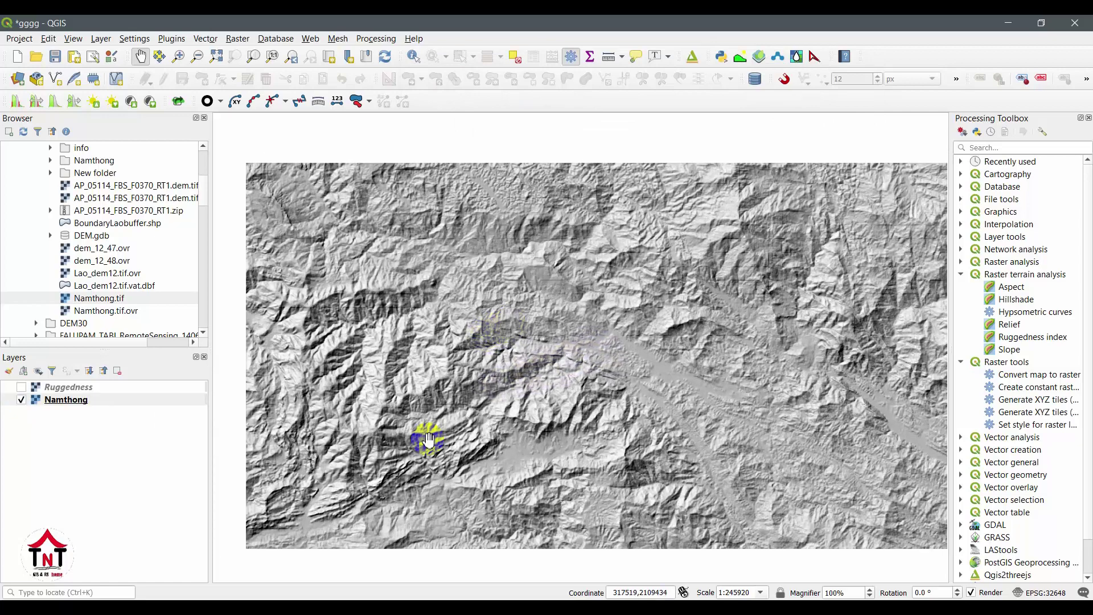
scroll(692, 338, up, 2)
scroll(693, 345, down, 1)
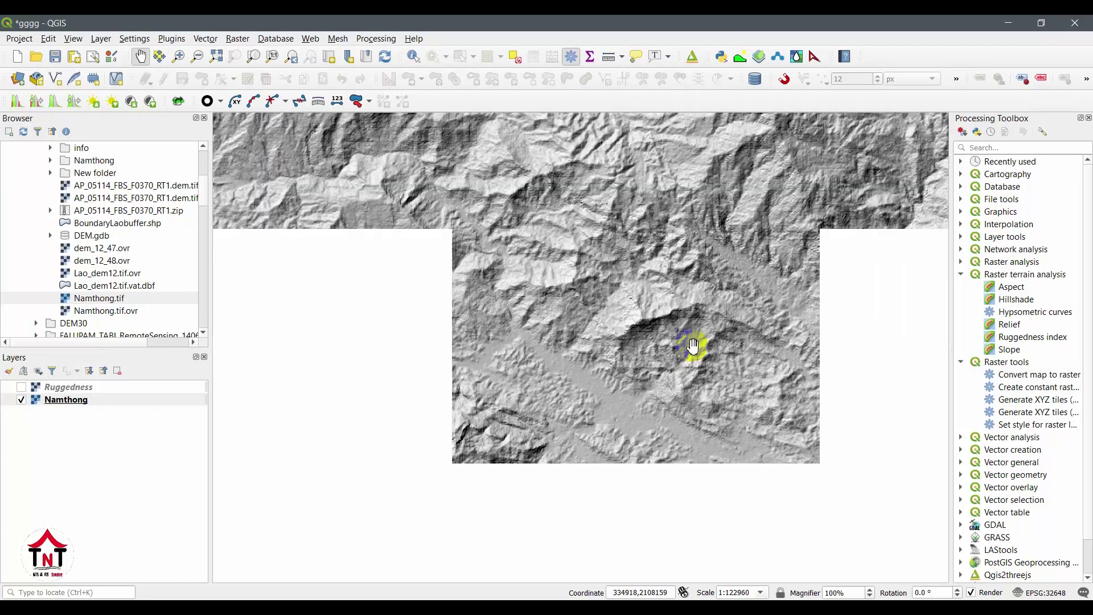
scroll(541, 385, down, 1)
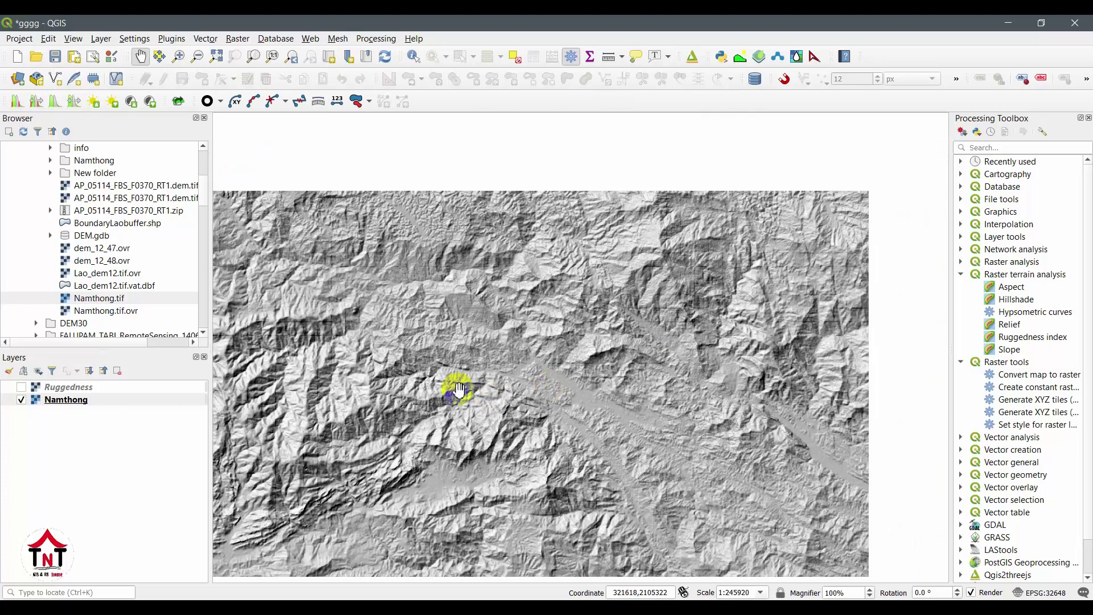
Run the Aspect terrain analysis on the Namthong elevation layer, saving the output as Aspect.tif in the DEM12 New folder
click(1009, 290)
double_click(1008, 289)
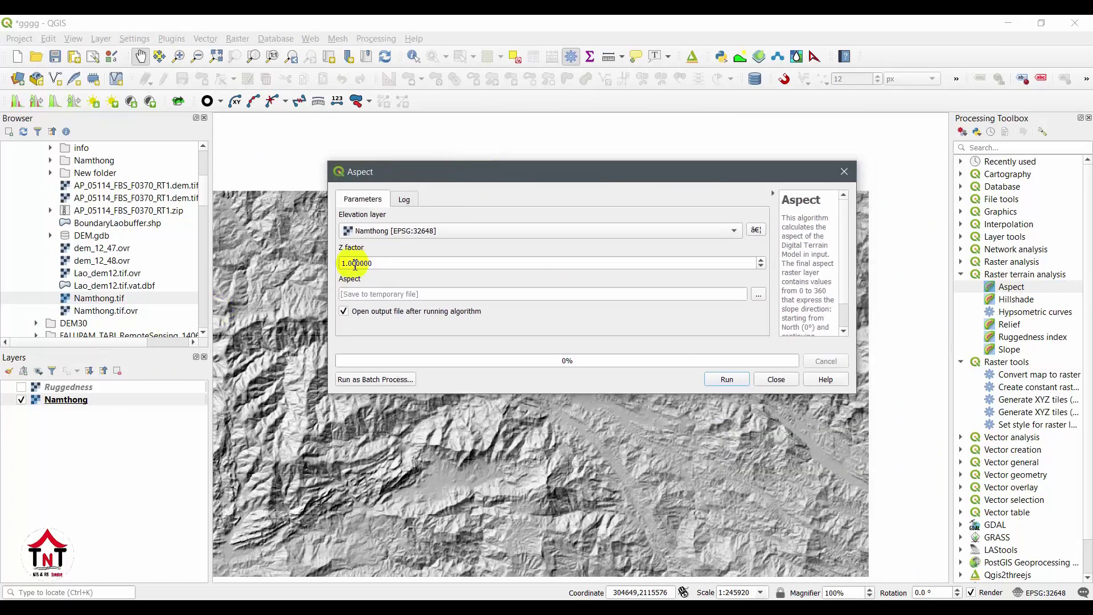
click(758, 295)
click(775, 317)
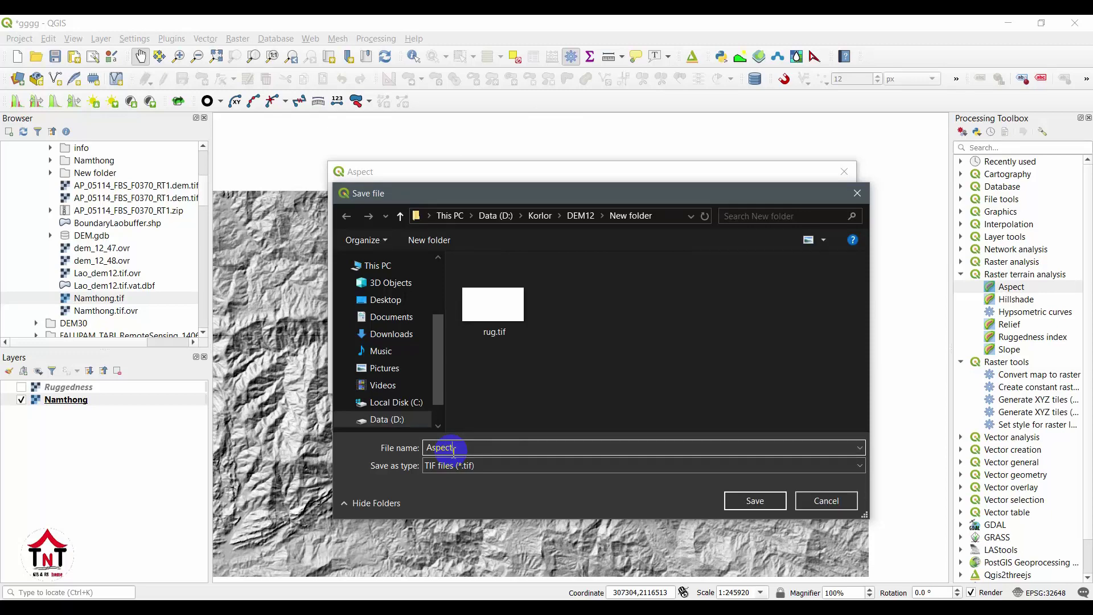
key(Return)
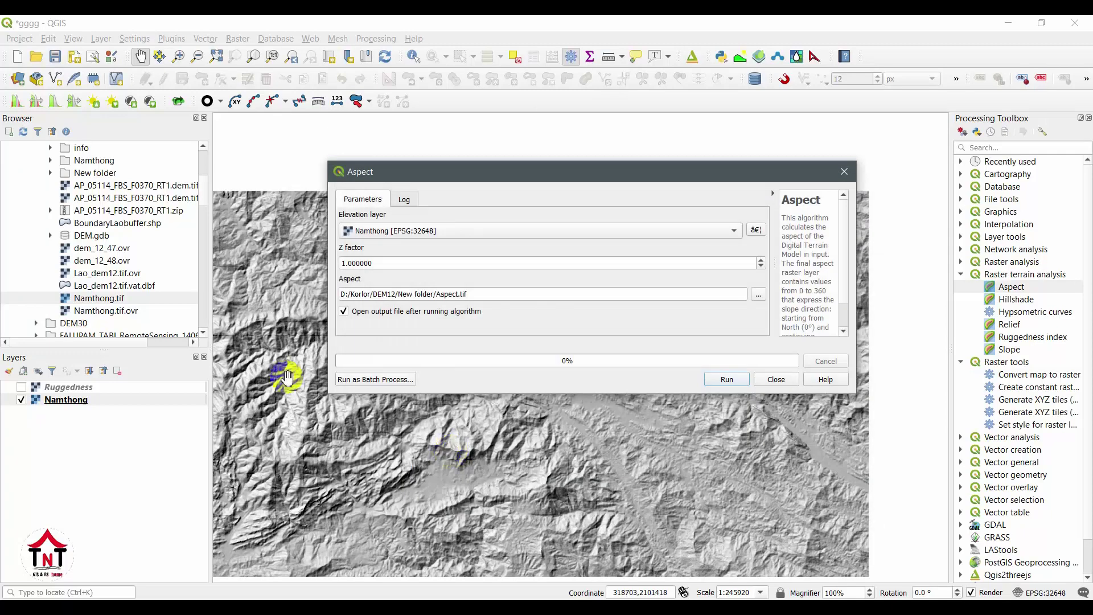
click(726, 379)
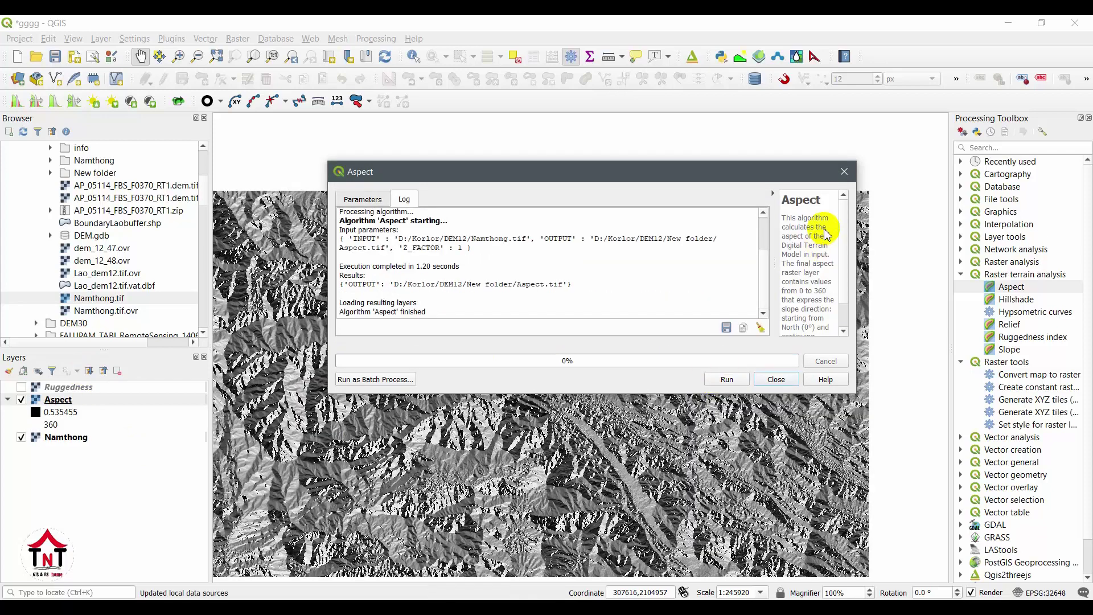
click(774, 381)
scroll(508, 407, up, 4)
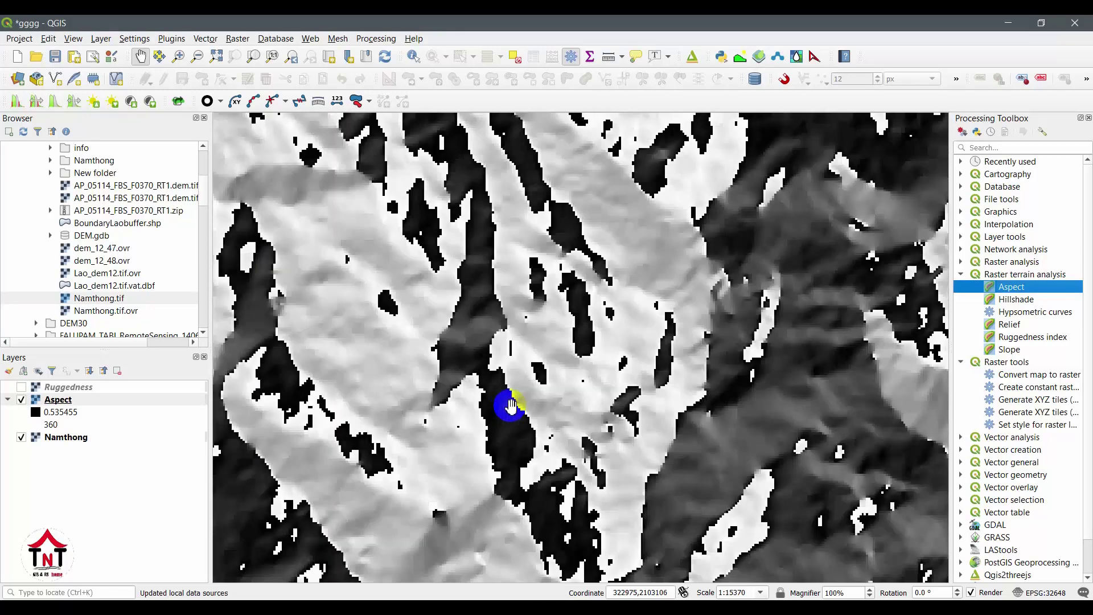
scroll(561, 302, down, 1)
drag(597, 244, 689, 184)
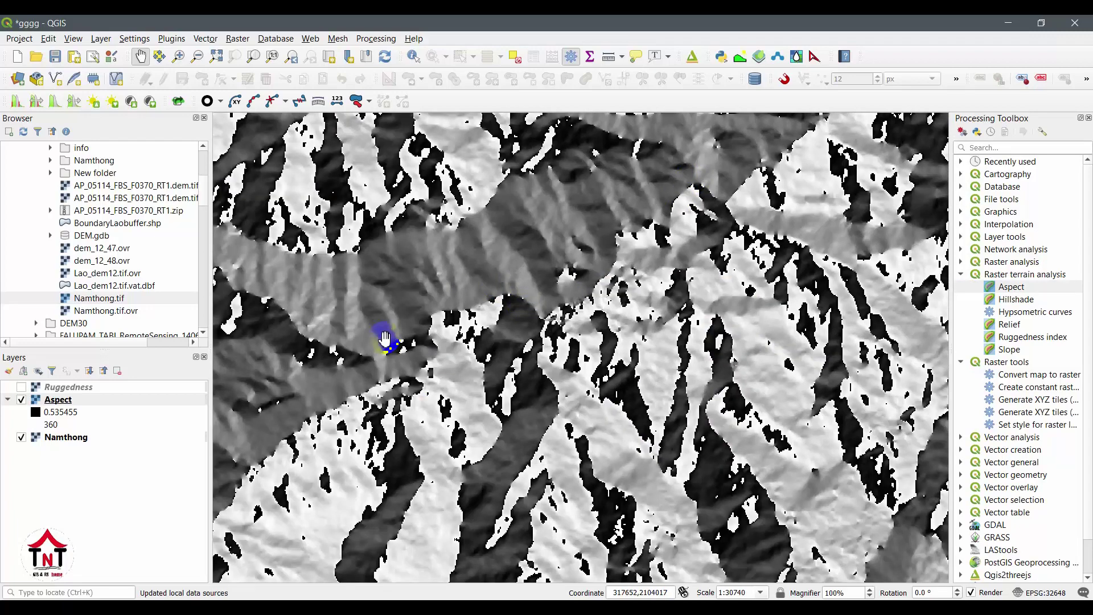
drag(385, 339, 681, 246)
drag(436, 317, 707, 298)
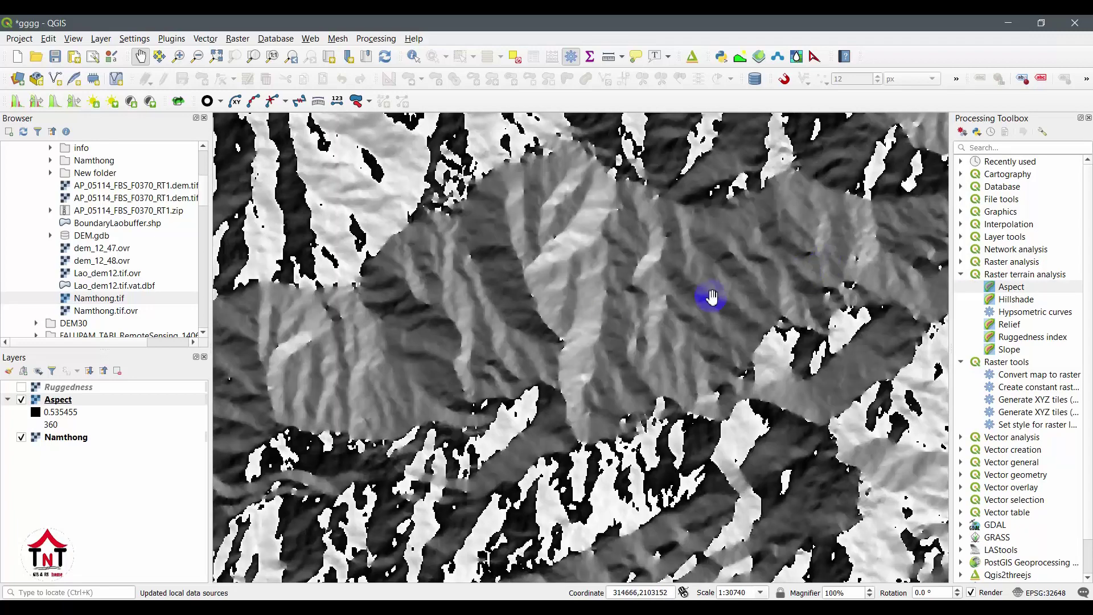
scroll(483, 299, down, 1)
Change the Aspect layer's render type to Hillshade and apply it to the map
double_click(63, 399)
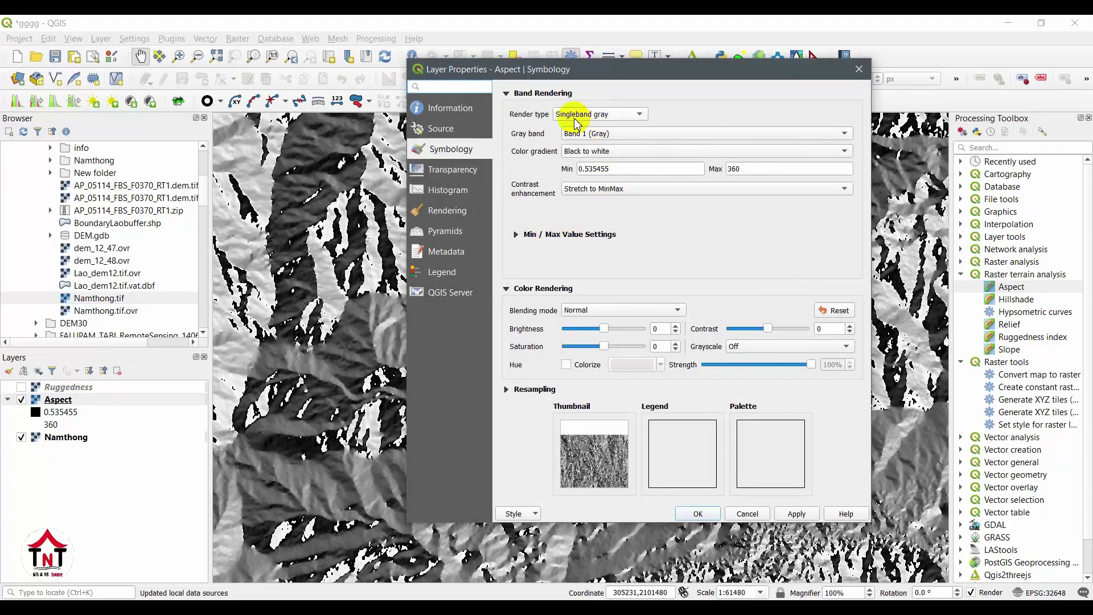
click(569, 117)
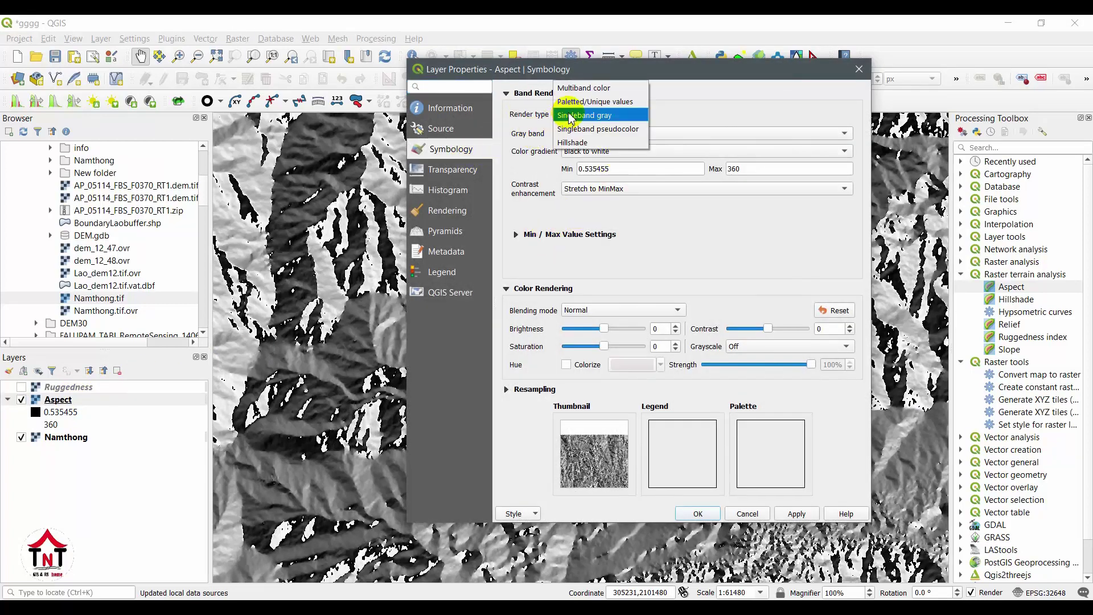
click(574, 145)
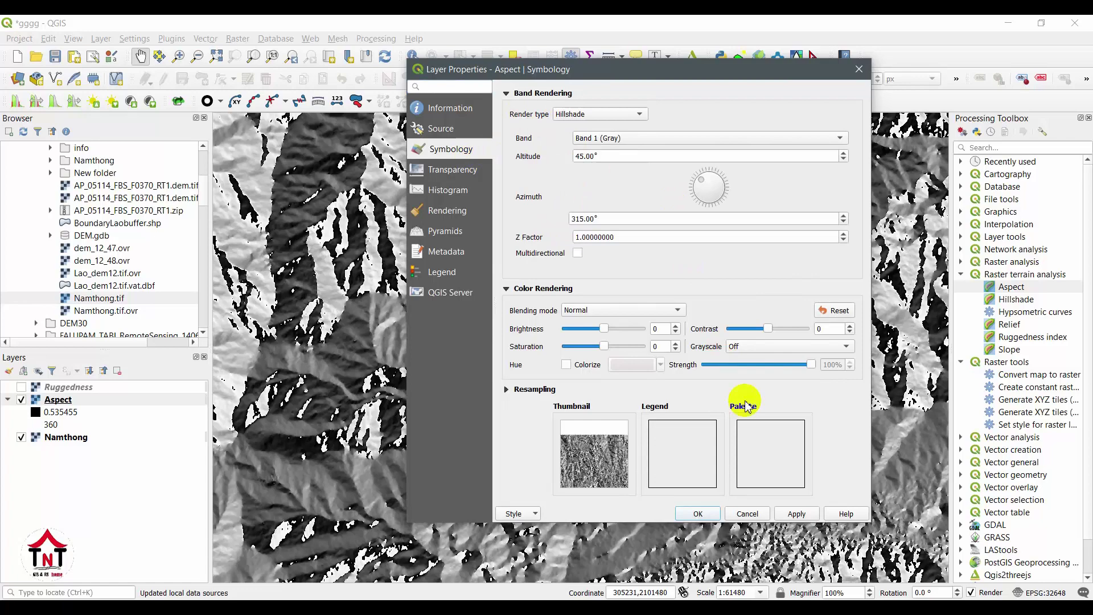
click(803, 514)
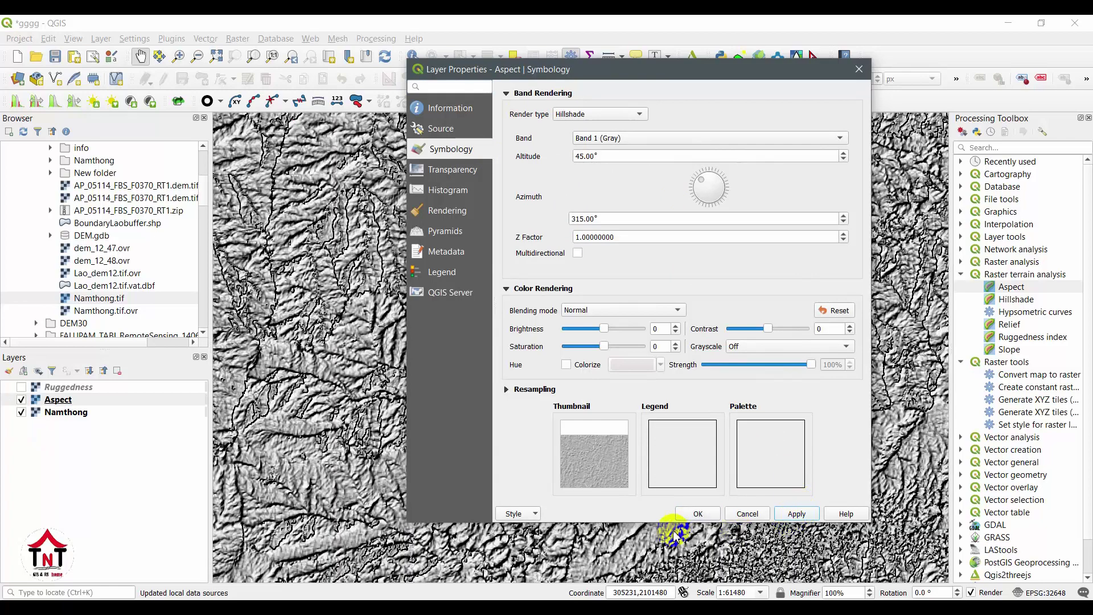
click(689, 514)
scroll(530, 360, up, 3)
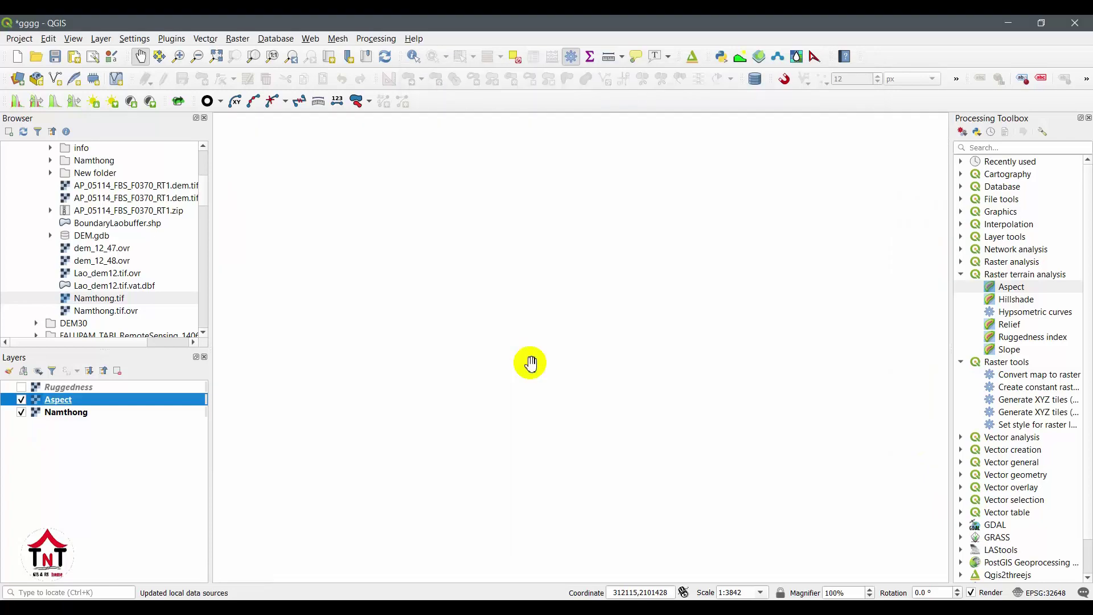
scroll(537, 358, down, 1)
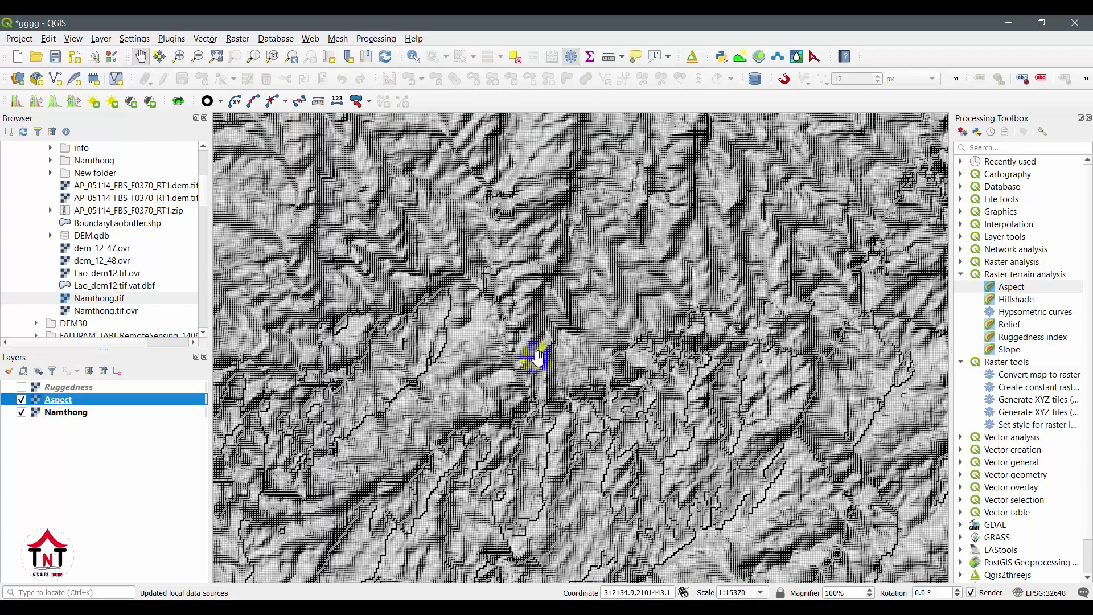
scroll(538, 358, down, 1)
scroll(522, 339, down, 1)
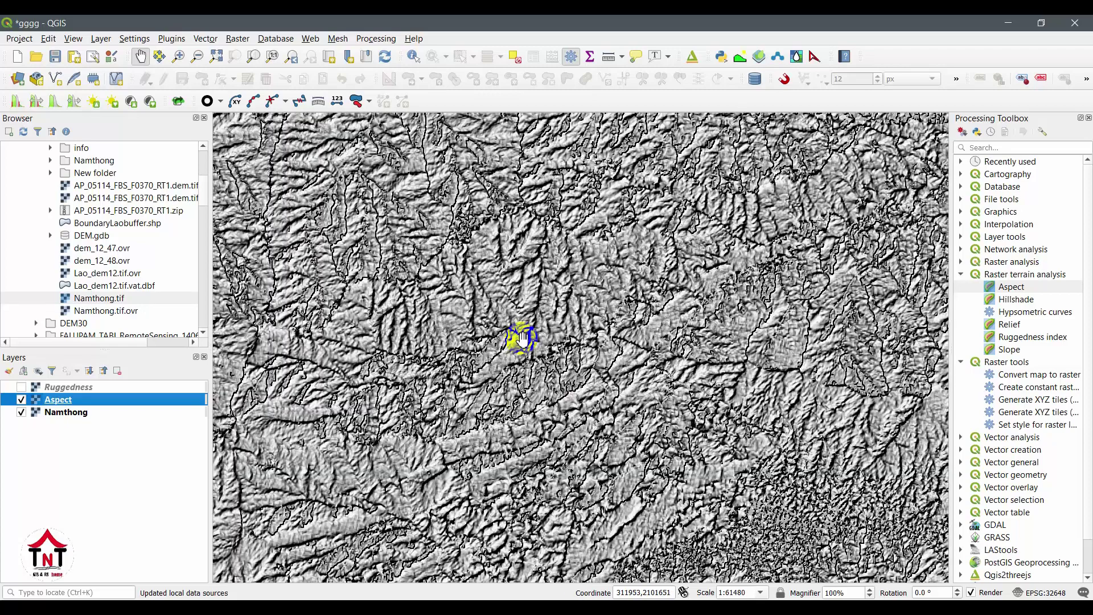
Open the Hillshade terrain analysis tool and choose Namthong as its elevation layer
click(1016, 301)
click(1018, 314)
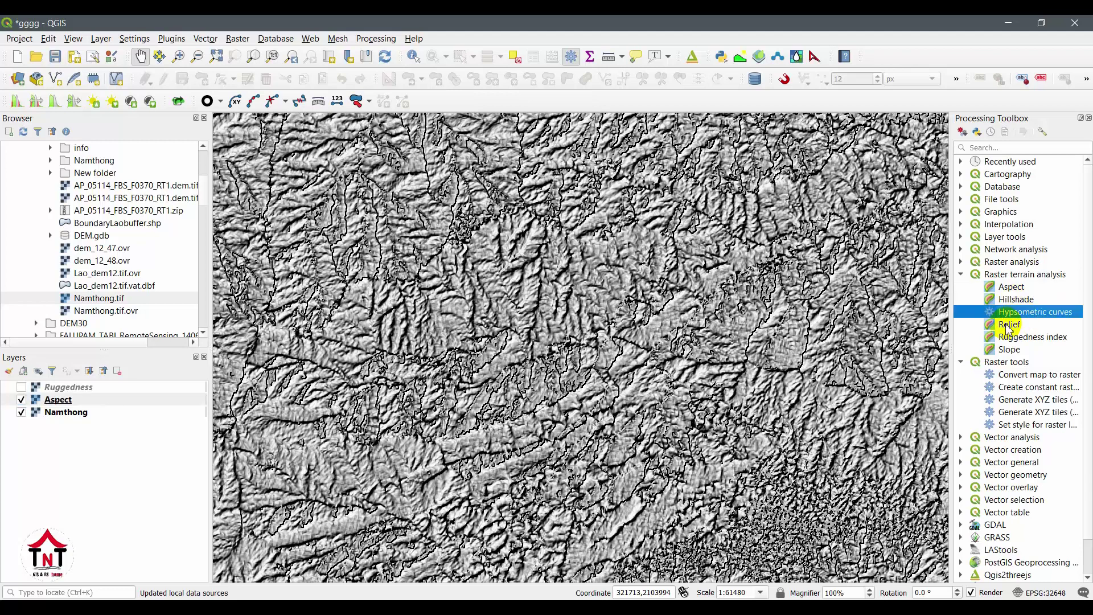
double_click(1012, 302)
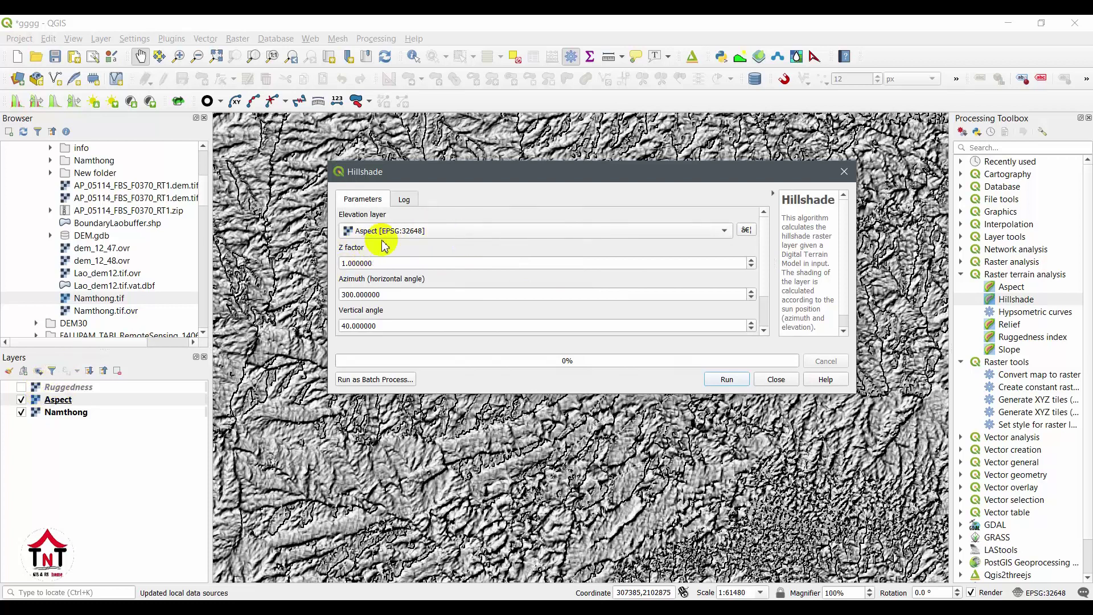
click(385, 233)
click(367, 243)
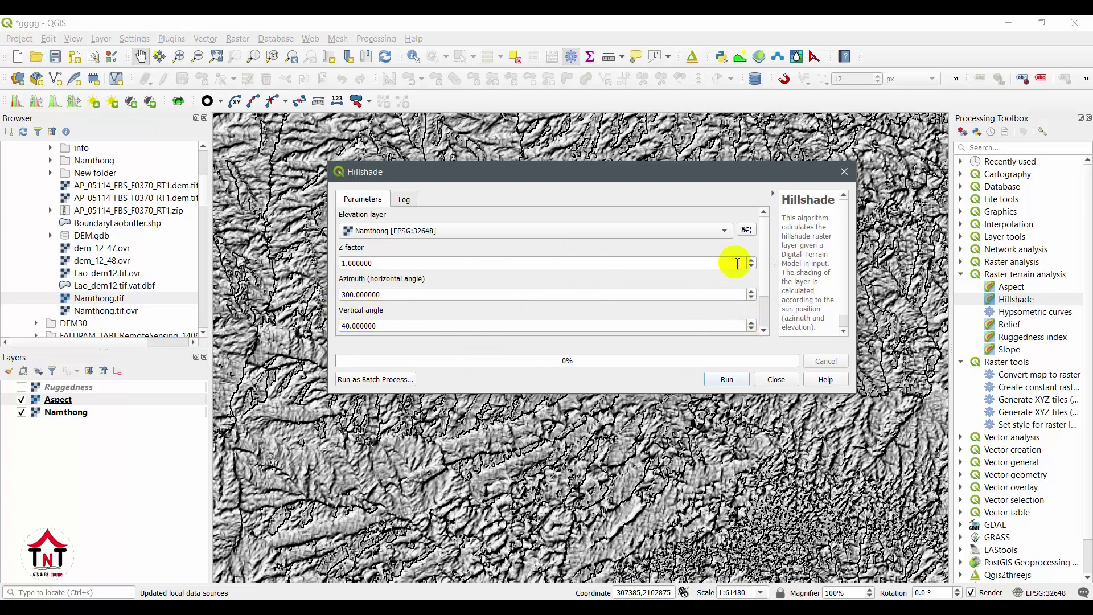
Save the Hillshade output to file as hill.tif in the DEM12 New folder and run the tool
scroll(763, 270, down, 3)
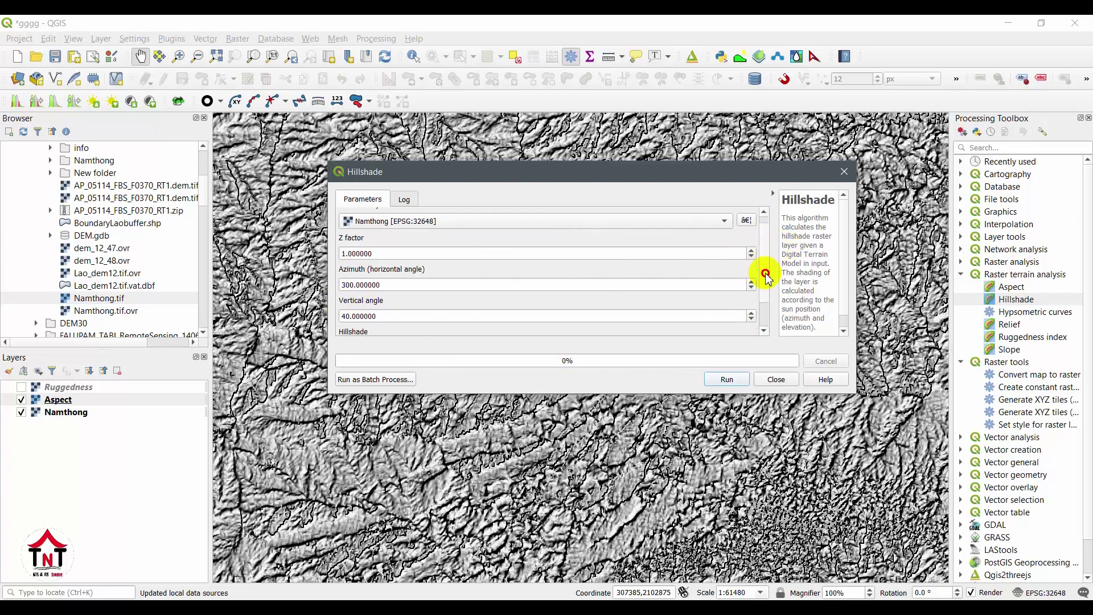
click(766, 296)
click(750, 311)
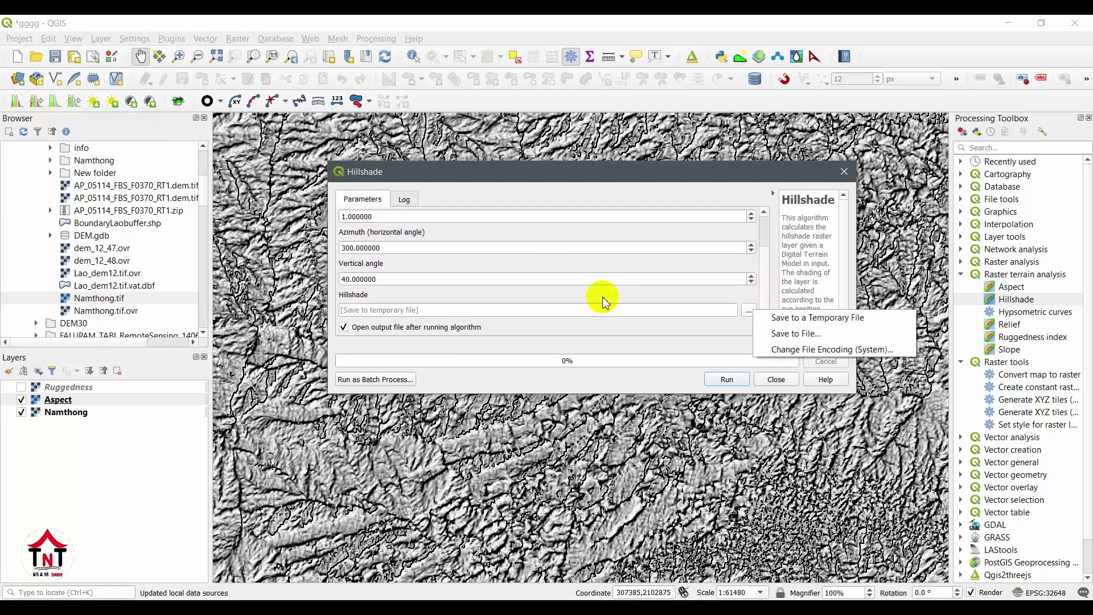
click(794, 332)
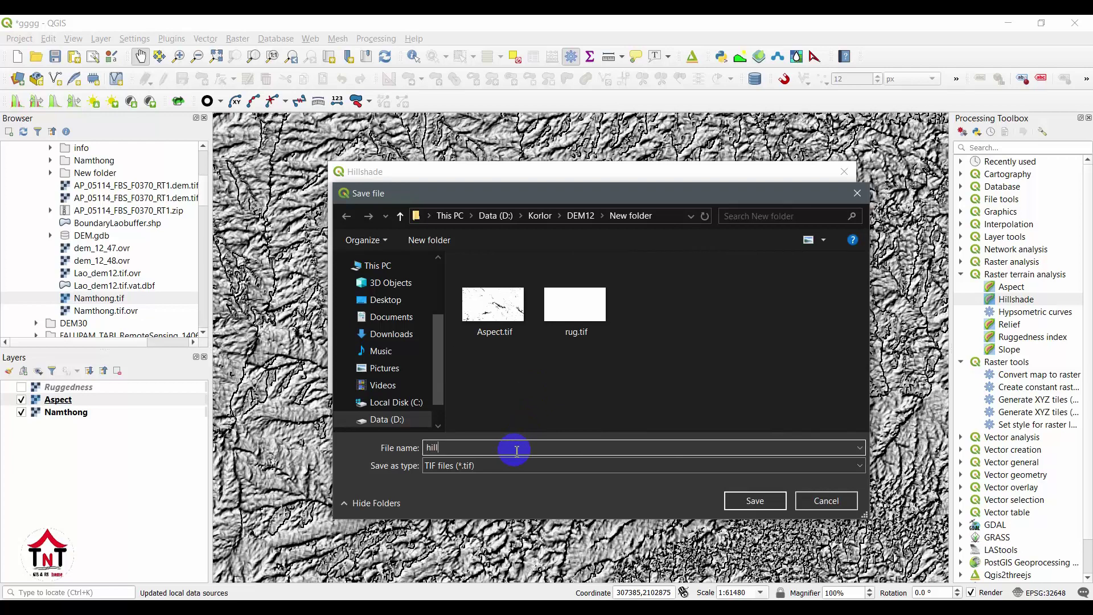
text(hill)
key(Return)
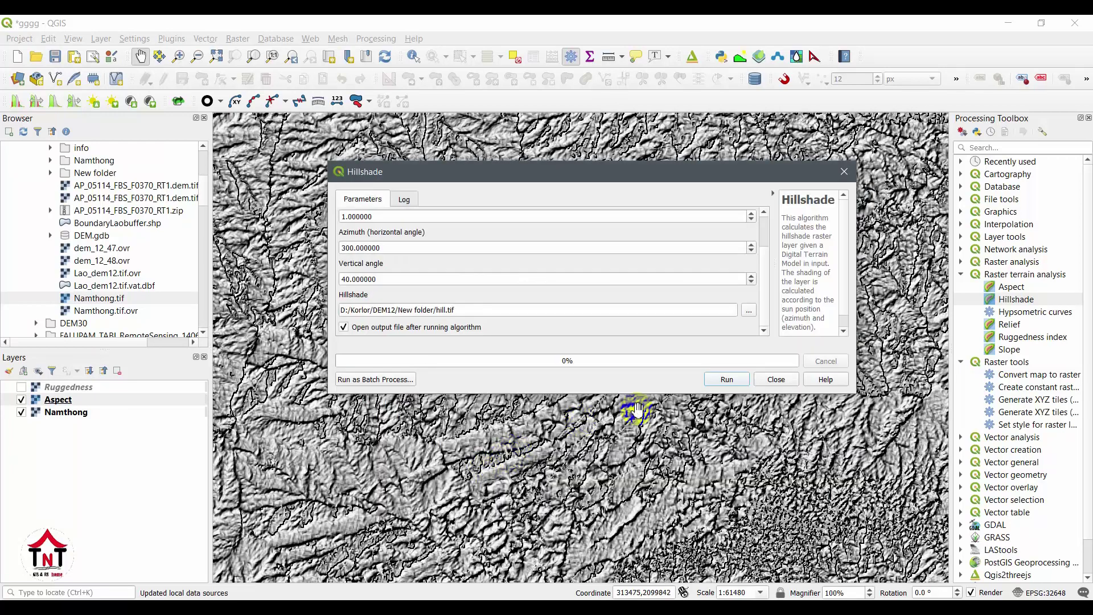
click(726, 379)
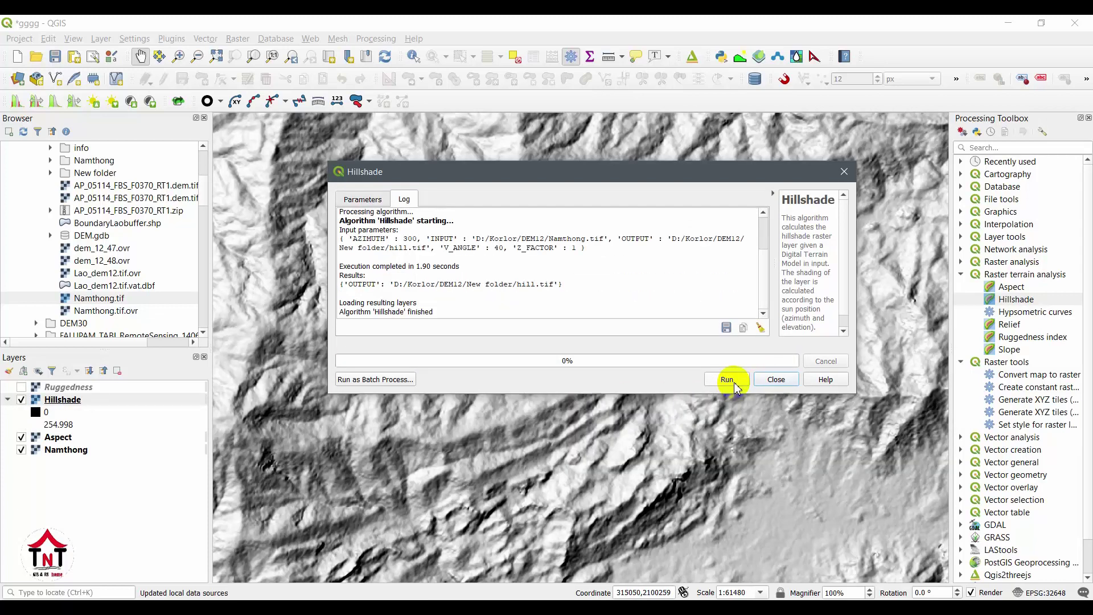
click(775, 380)
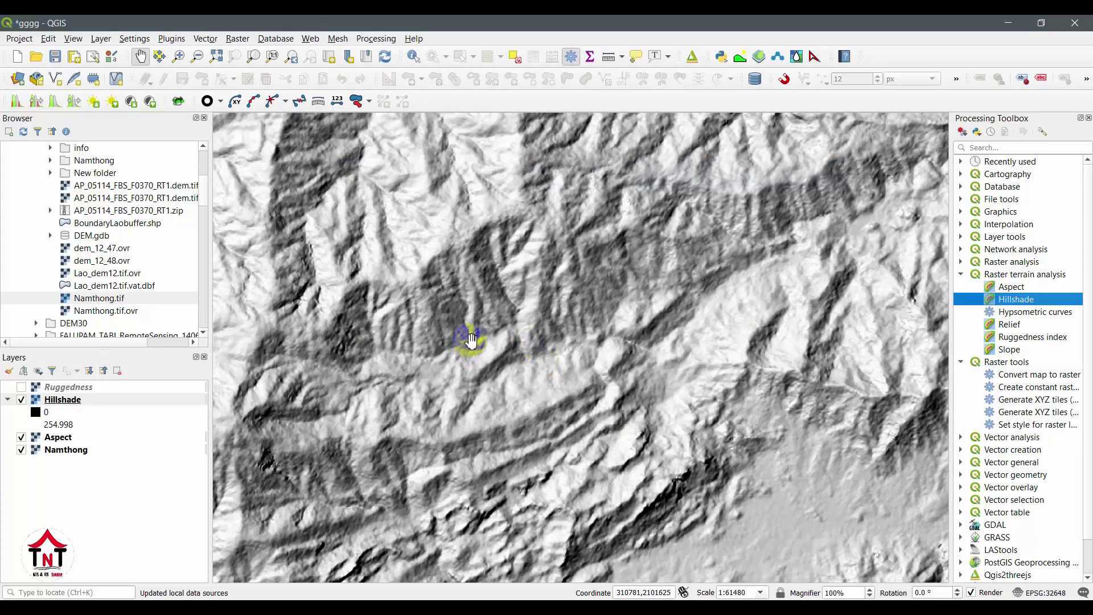
drag(470, 340, 262, 393)
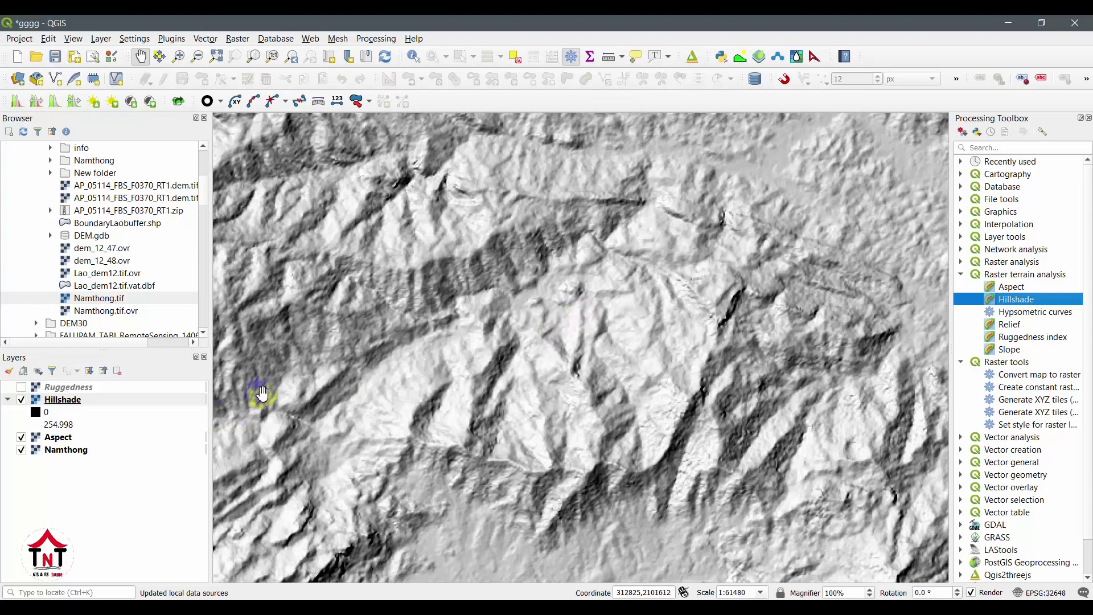
Examine the hillshade raster's relief detail in several areas of the map at different scales
scroll(393, 373, up, 1)
drag(434, 341, 502, 151)
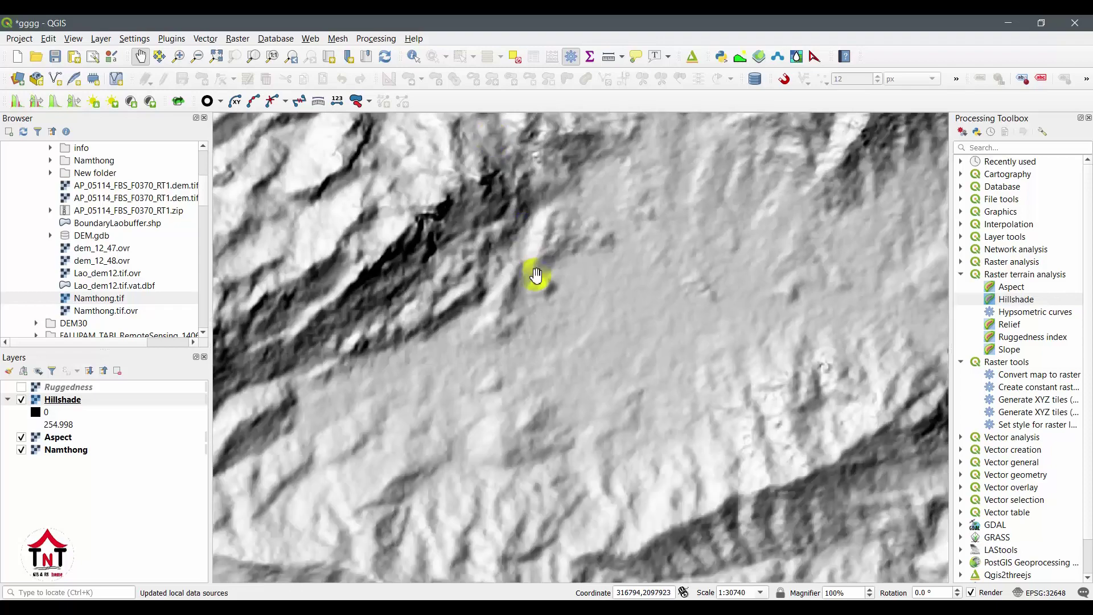
drag(501, 268, 590, 293)
scroll(557, 360, down, 1)
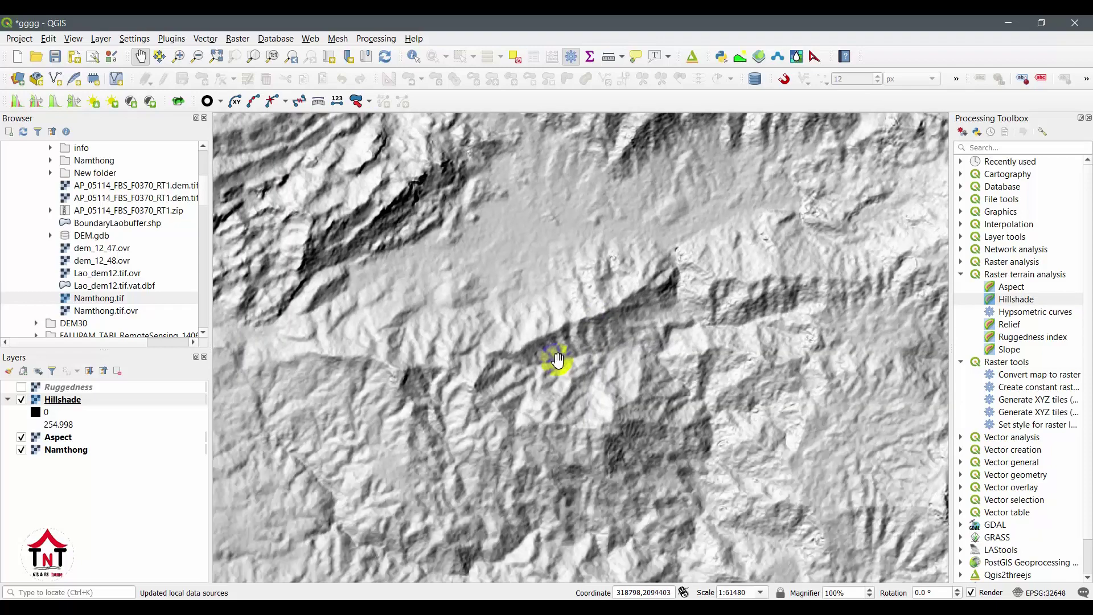
scroll(504, 315, down, 2)
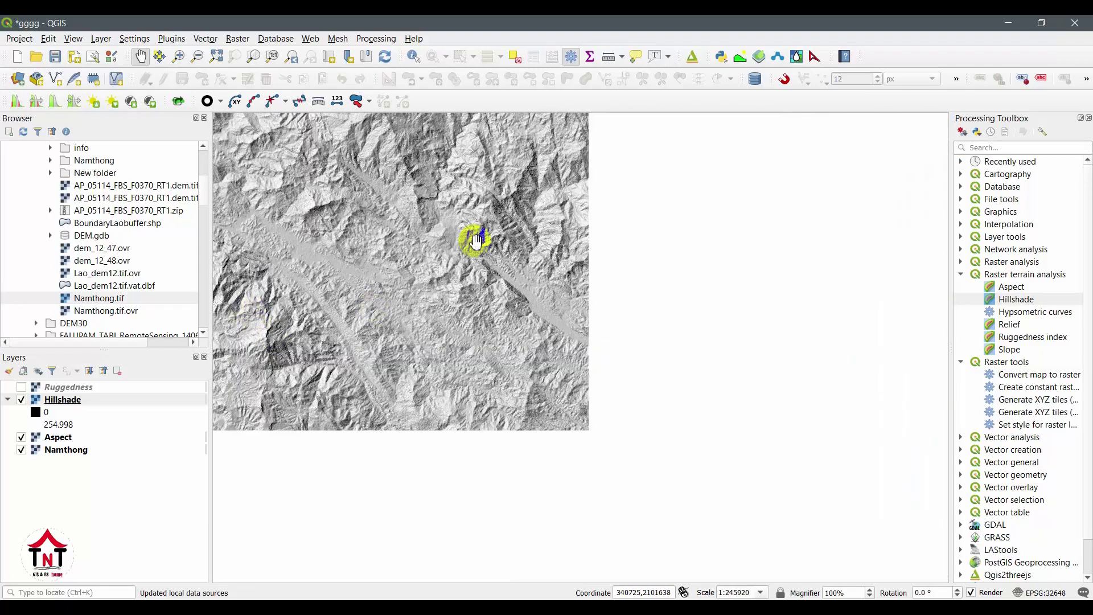
drag(471, 237, 795, 317)
scroll(492, 381, up, 1)
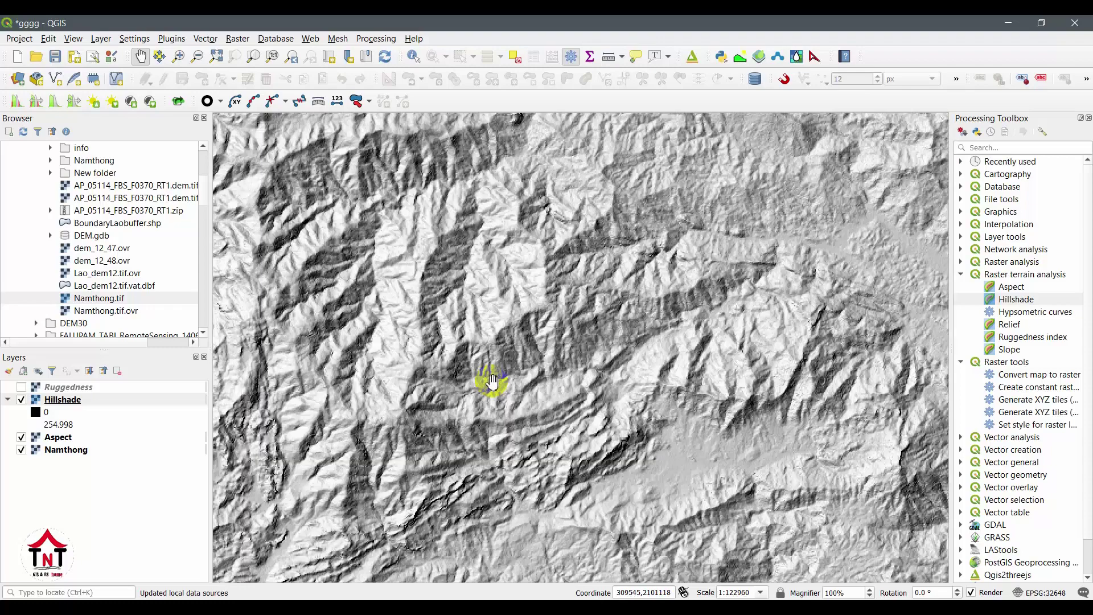
drag(465, 318, 455, 297)
scroll(660, 389, up, 1)
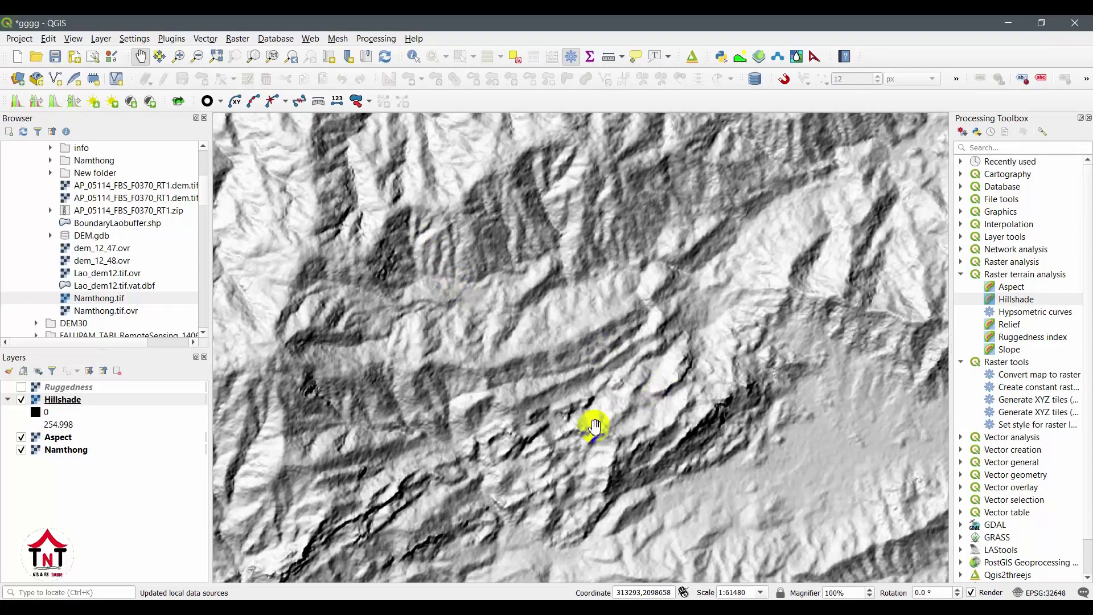
Open the Hypsometric curves tool, choose Namthong as the DEM to analyze, and start choosing a directory for saving the curves
click(1016, 314)
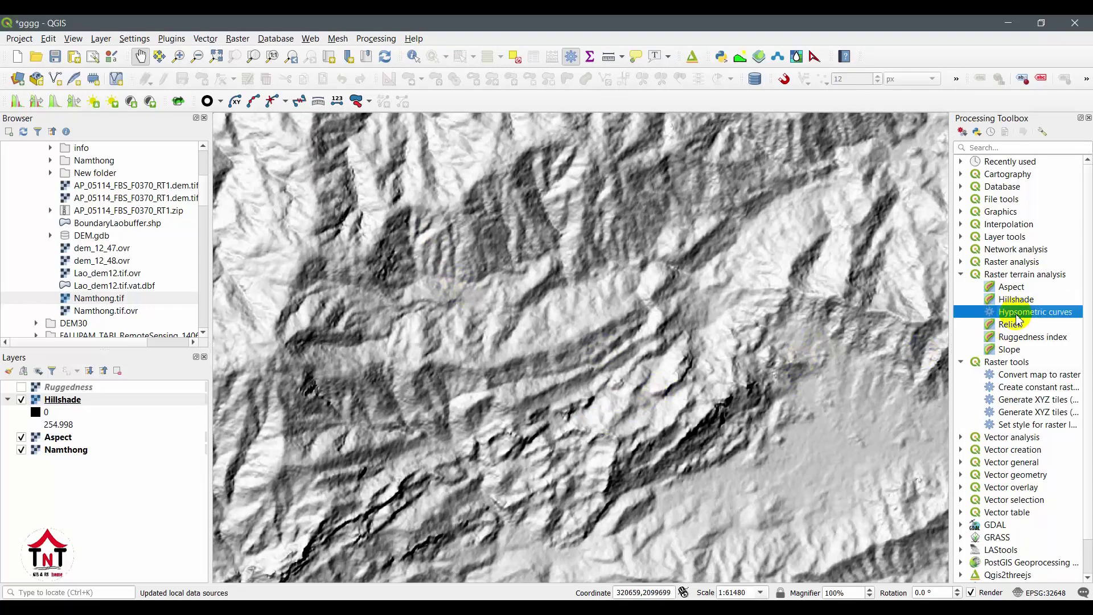
double_click(1018, 316)
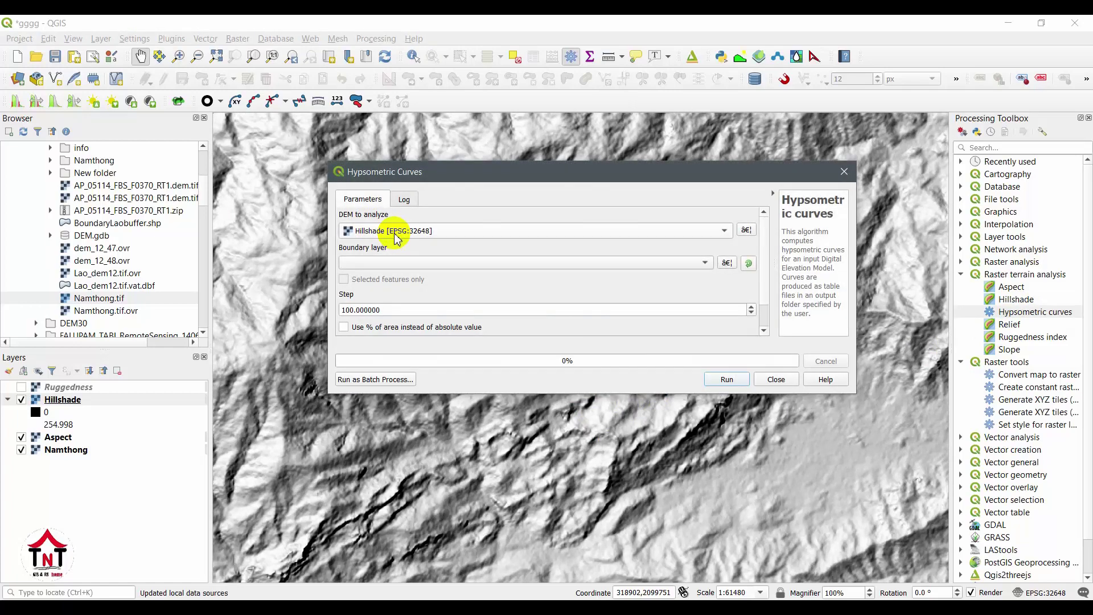
click(397, 238)
click(397, 243)
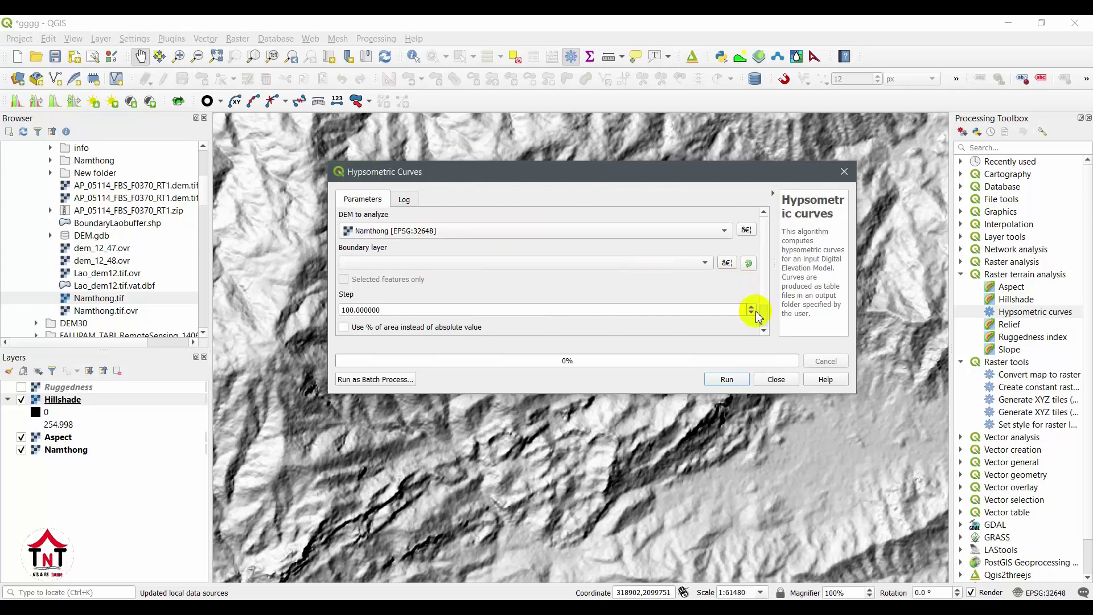
scroll(761, 319, down, 2)
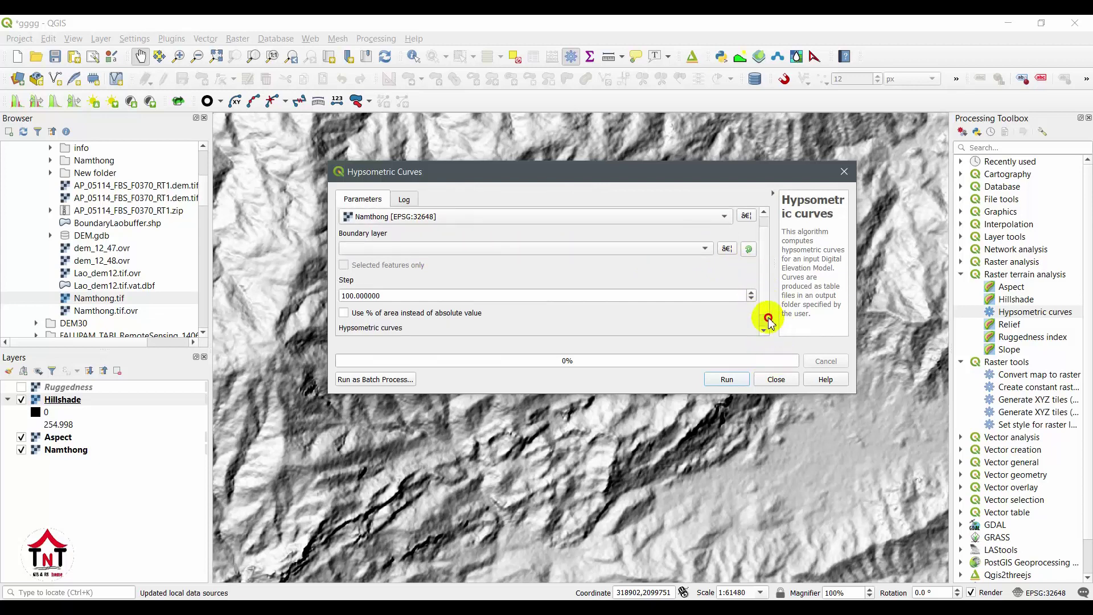
click(750, 326)
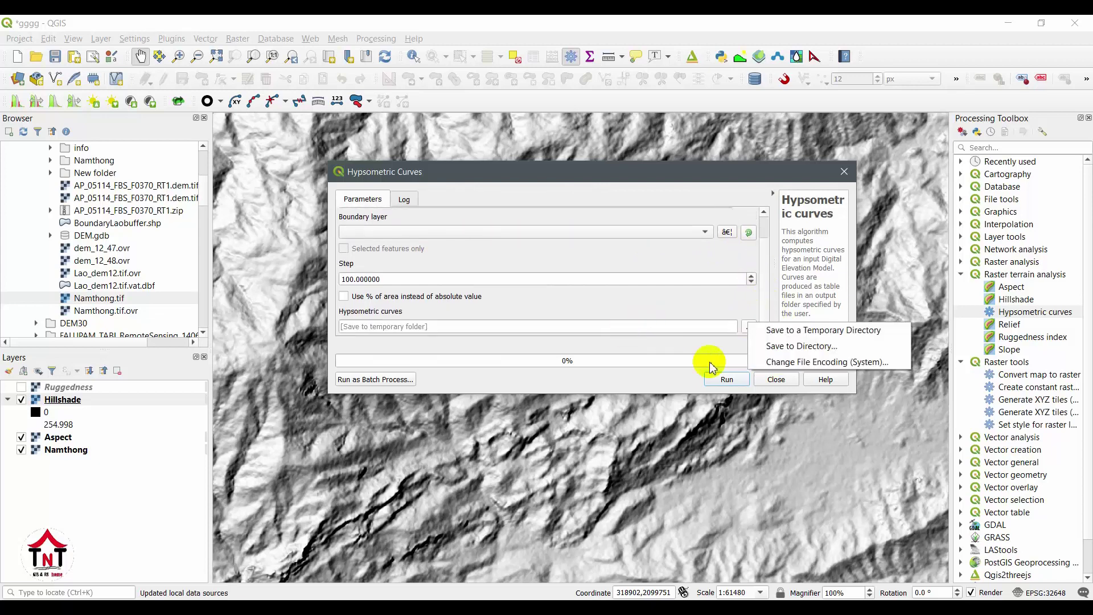
click(766, 347)
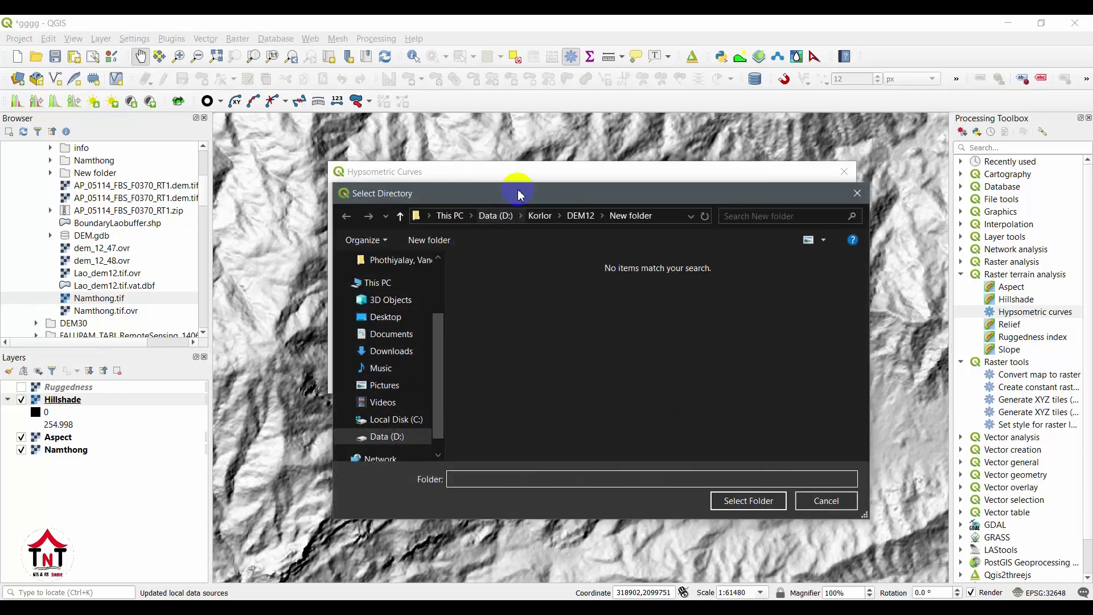
drag(518, 193, 419, 196)
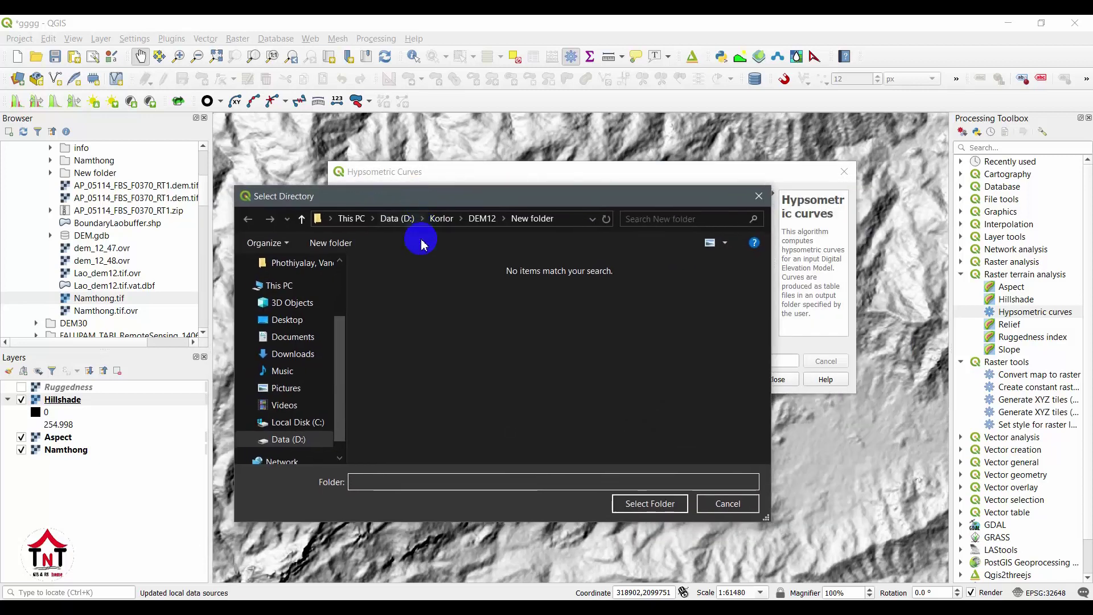
Try to use a folder named Hypson as the output directory for the hypsometric curves
click(393, 479)
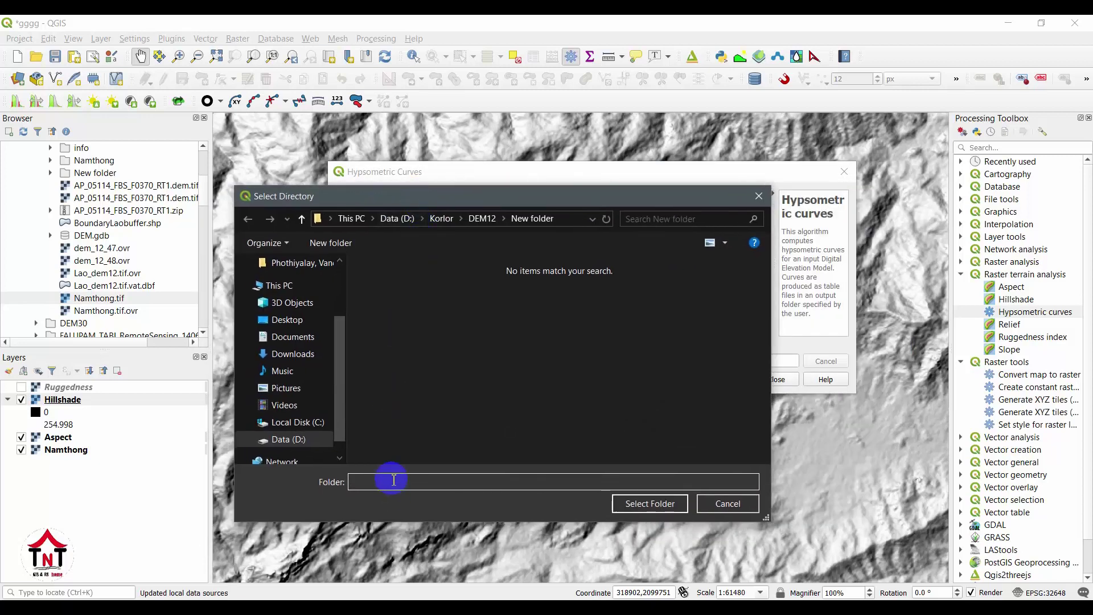
text(Hypson)
key(Return)
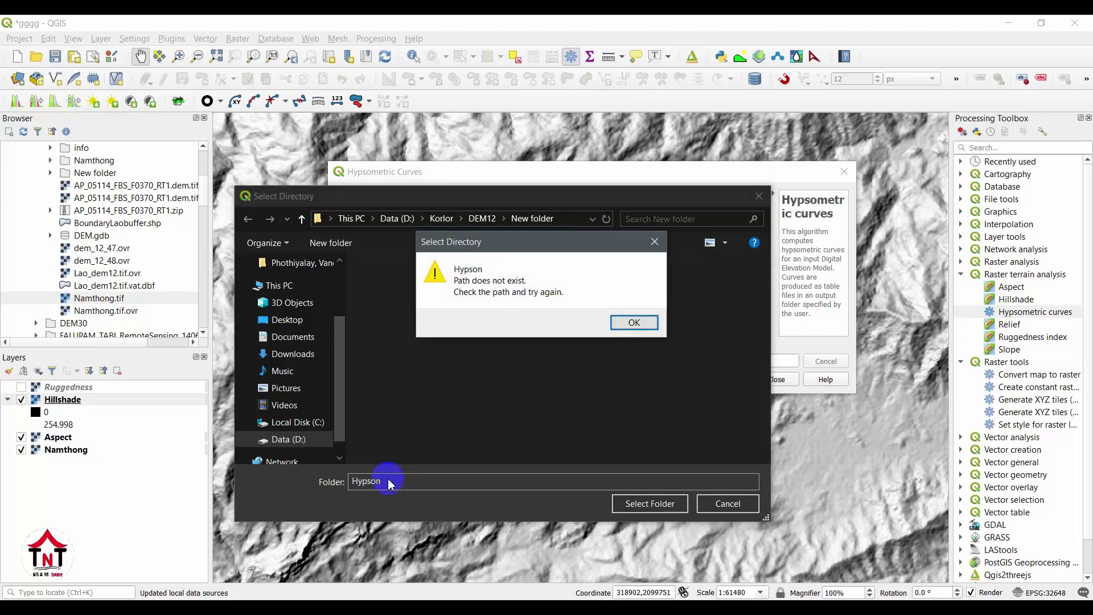
click(654, 242)
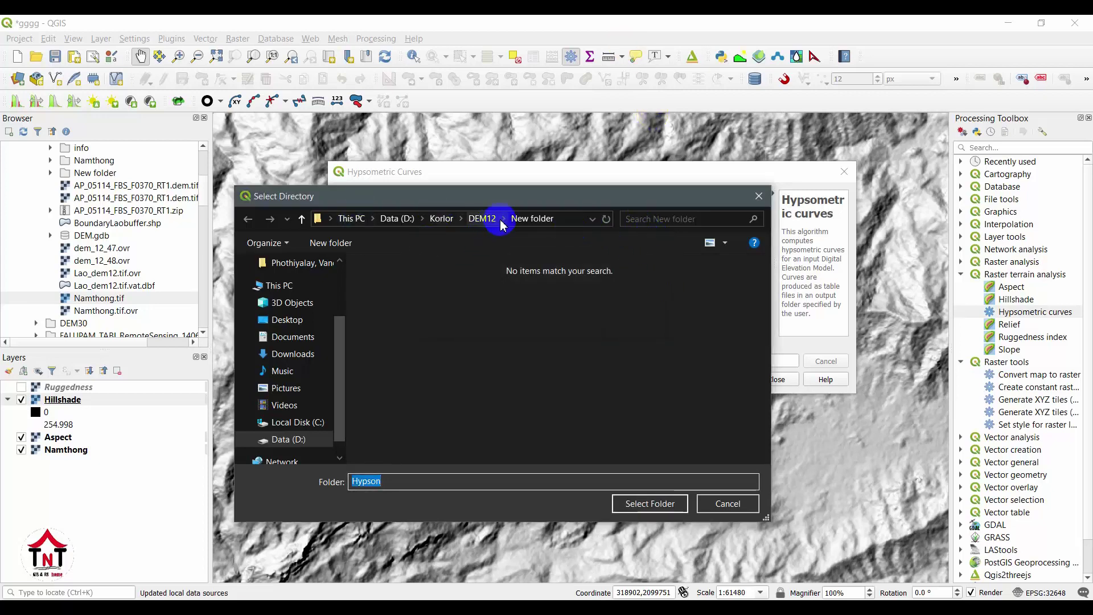
Set the hypsometric curves output directory to New folder inside DEM12
click(481, 217)
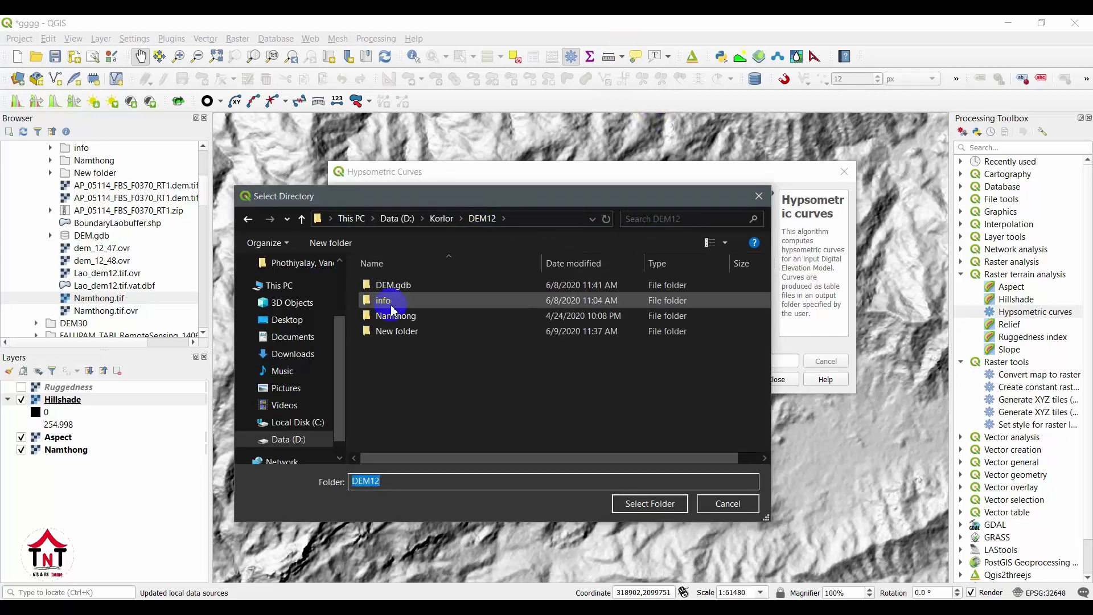
click(397, 331)
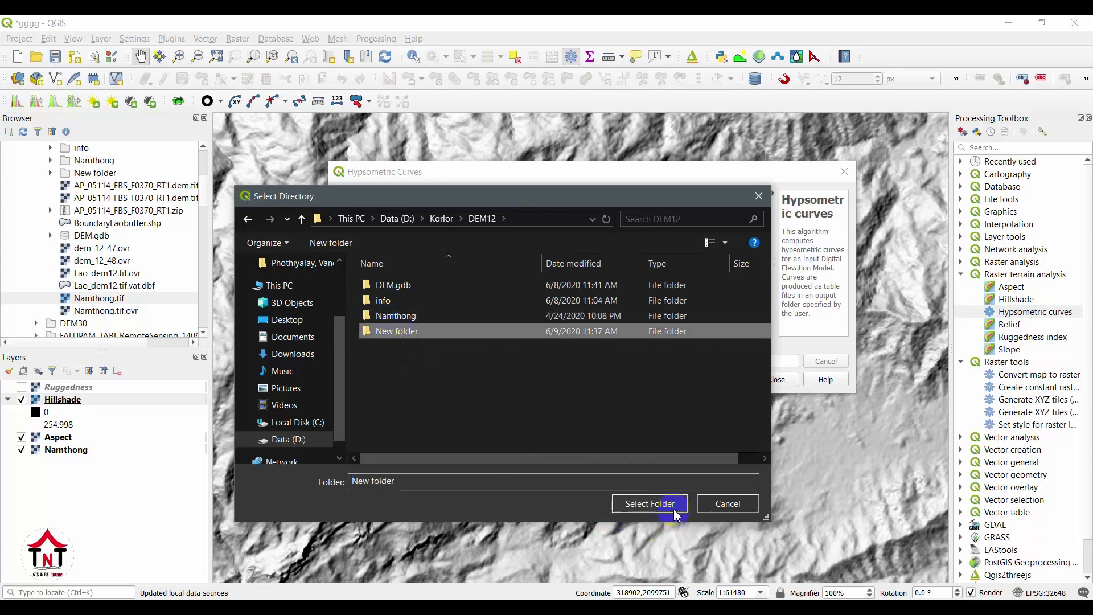
click(649, 503)
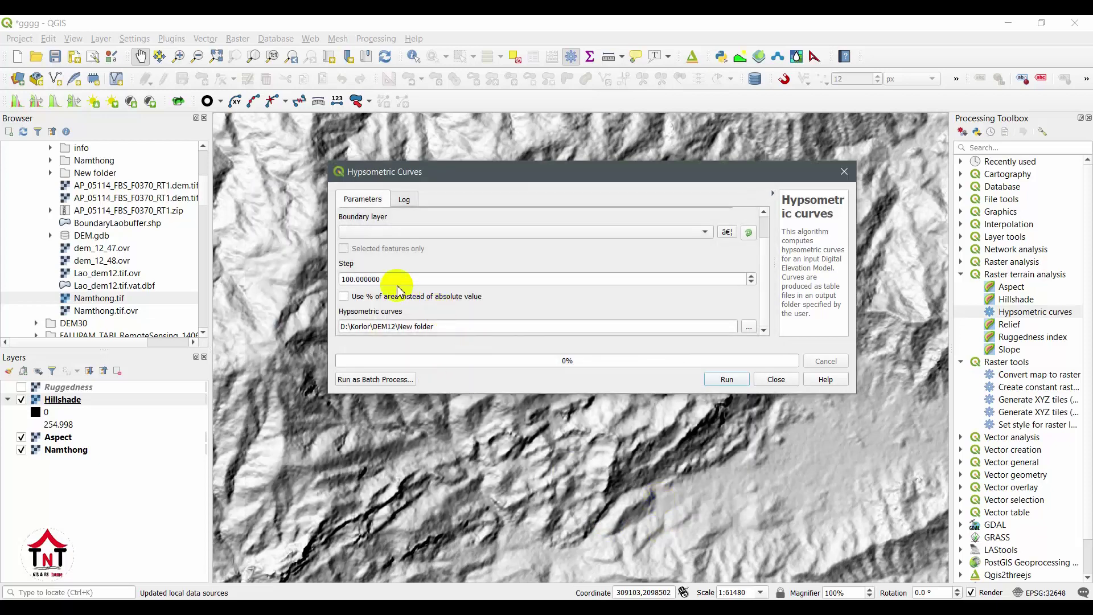
Review the hypsometric curves parameters and try to run the tool without a boundary layer
drag(763, 237, 768, 224)
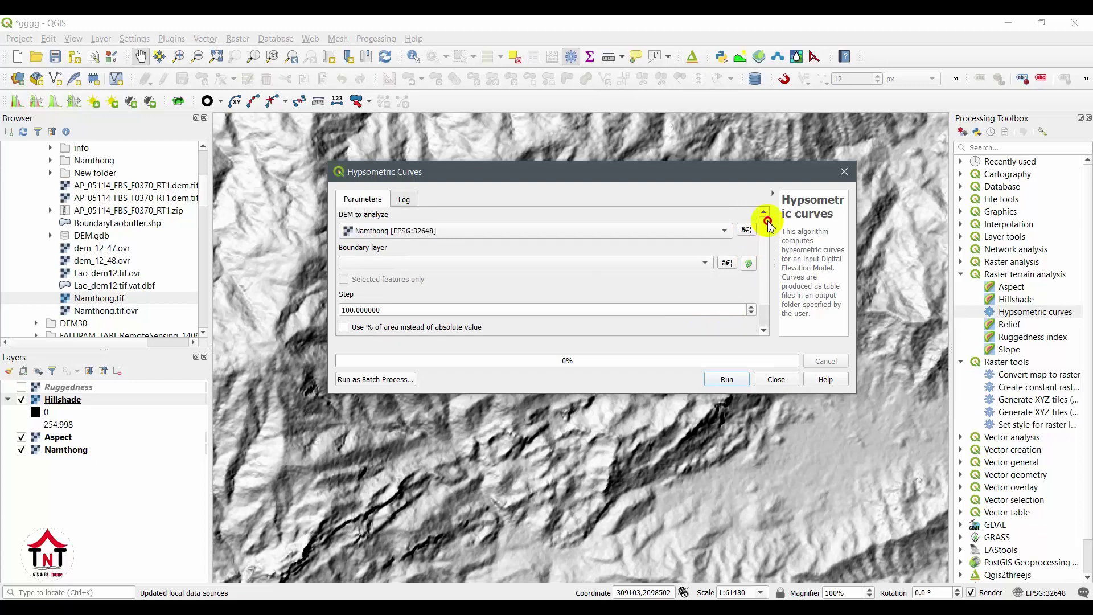
drag(768, 224, 781, 276)
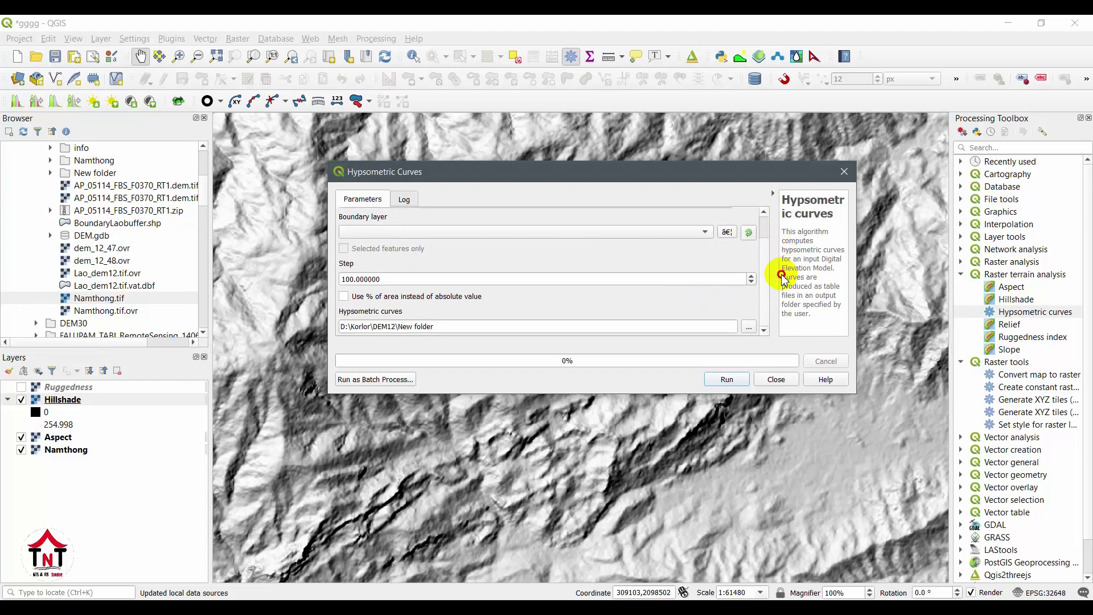
click(722, 381)
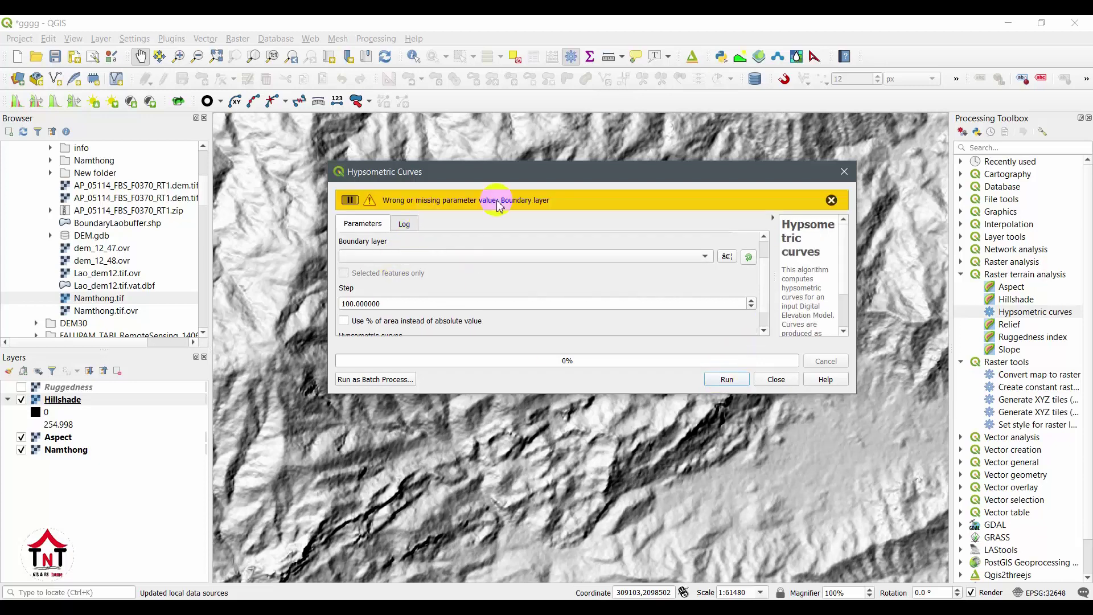
click(832, 200)
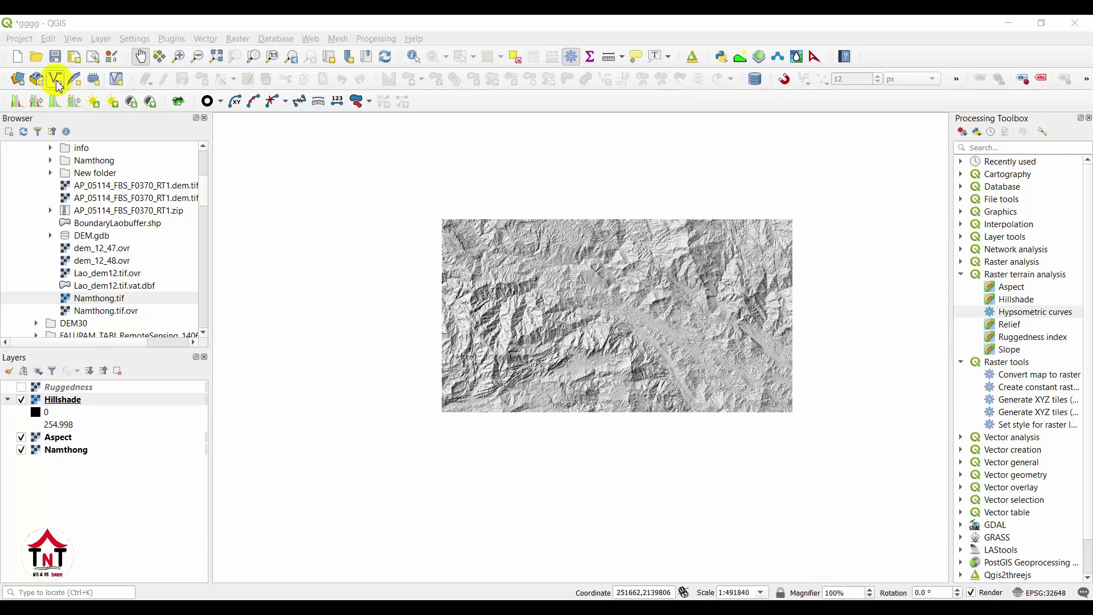
Create a new shapefile layer named Boundary with Polygon geometry and the EPSG:4326 - WGS 84 coordinate system
click(57, 82)
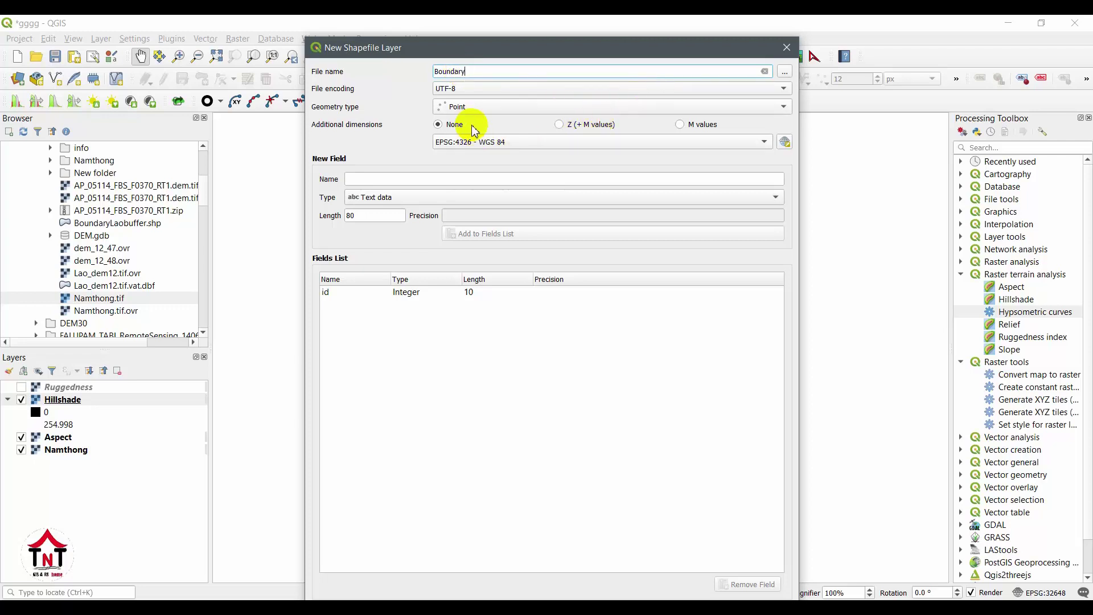
click(511, 107)
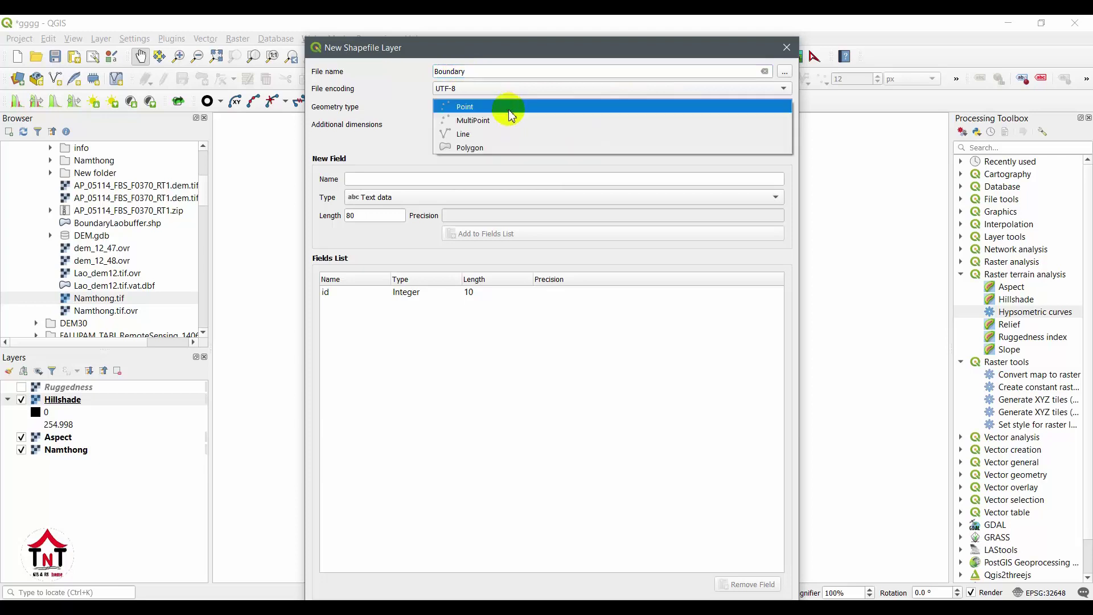
click(475, 148)
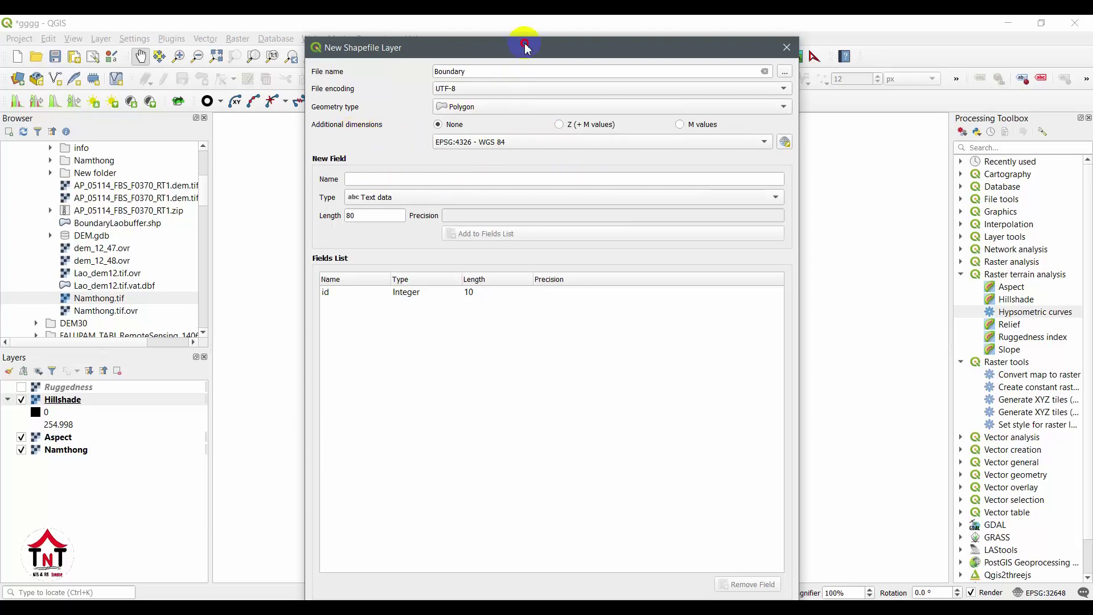
drag(521, 42, 525, 27)
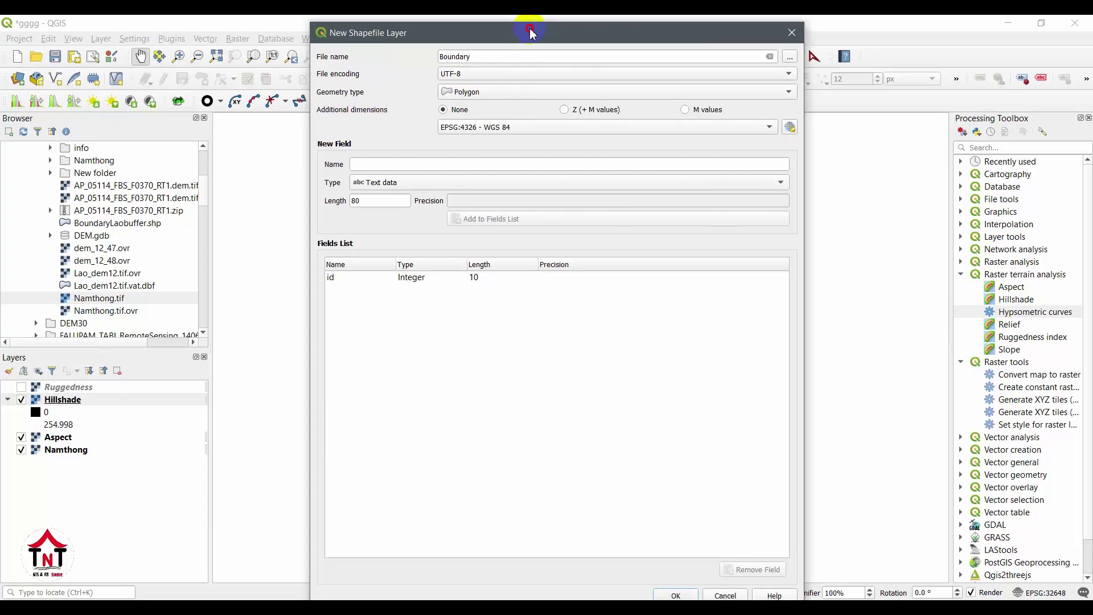
click(671, 594)
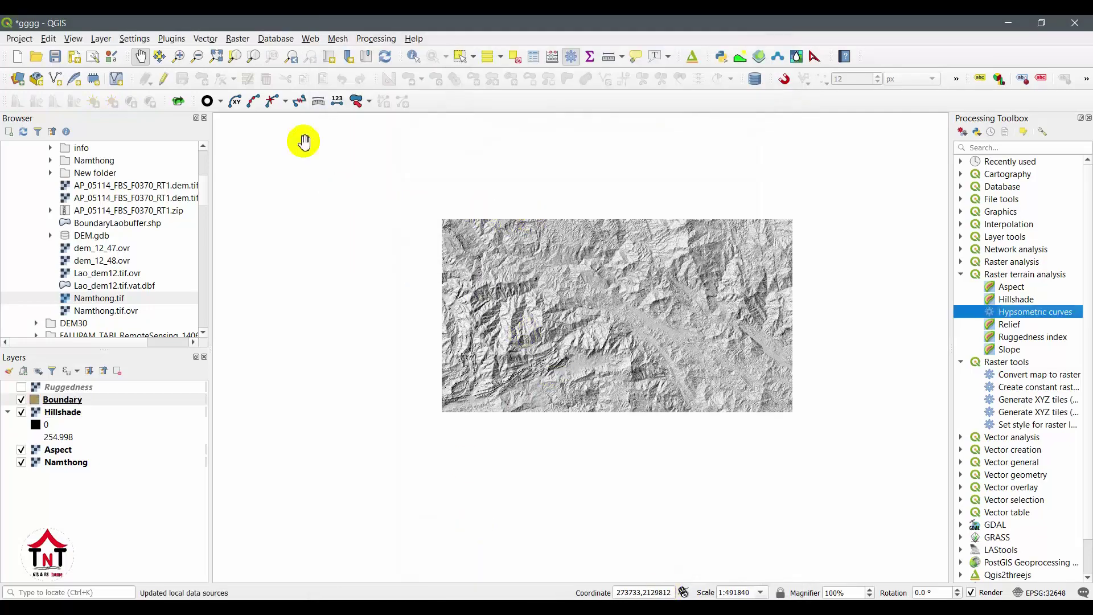
Enable editing on the Boundary layer and try to trace the raster's outline with the Reshape Features tool, with snapping enabled
click(83, 398)
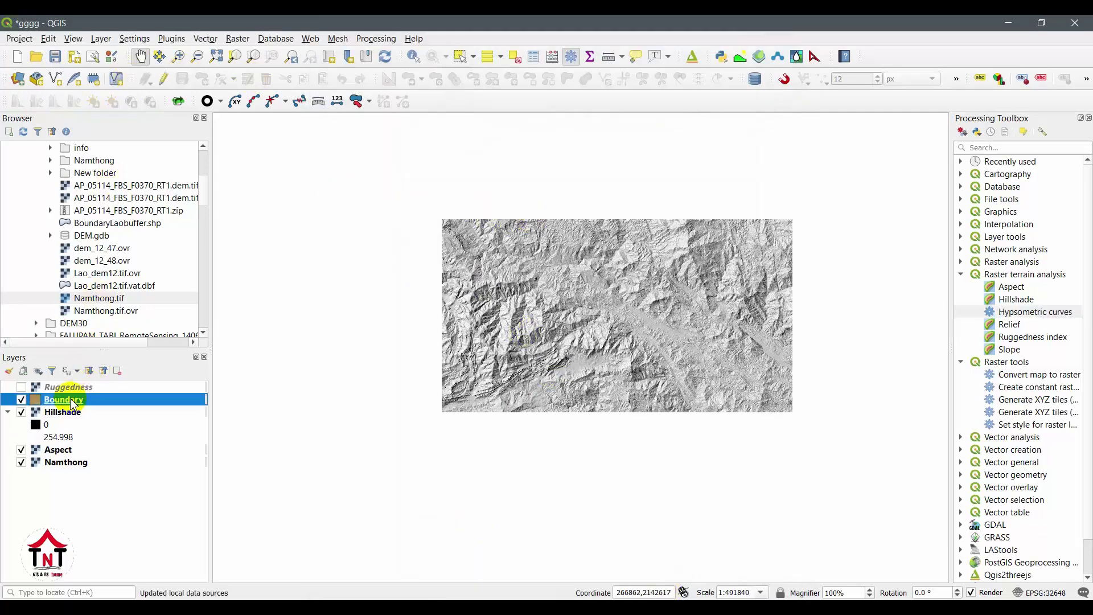
click(164, 79)
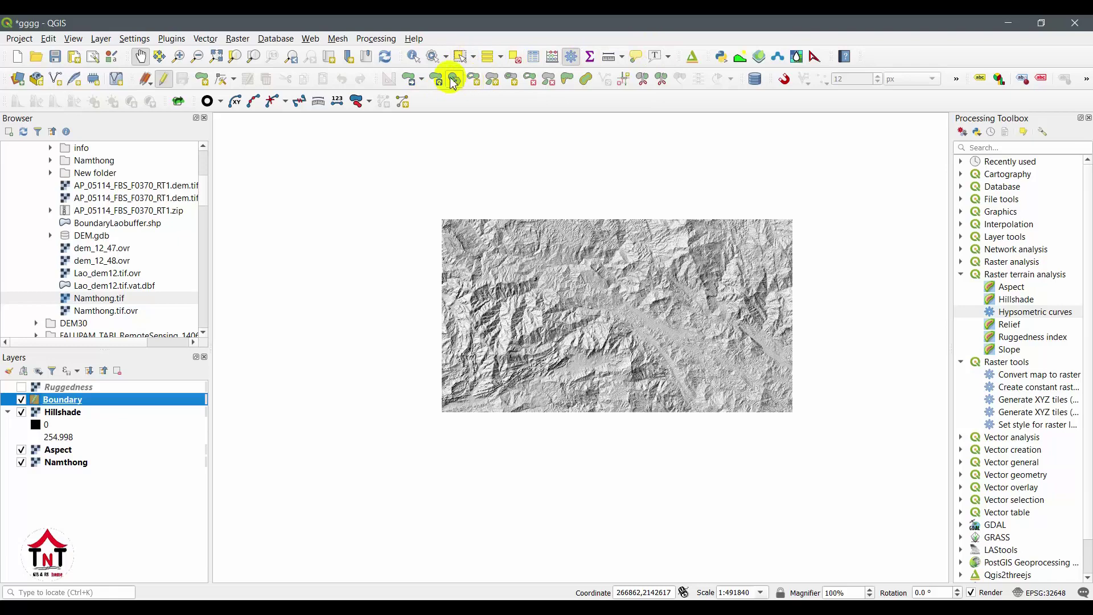
click(568, 80)
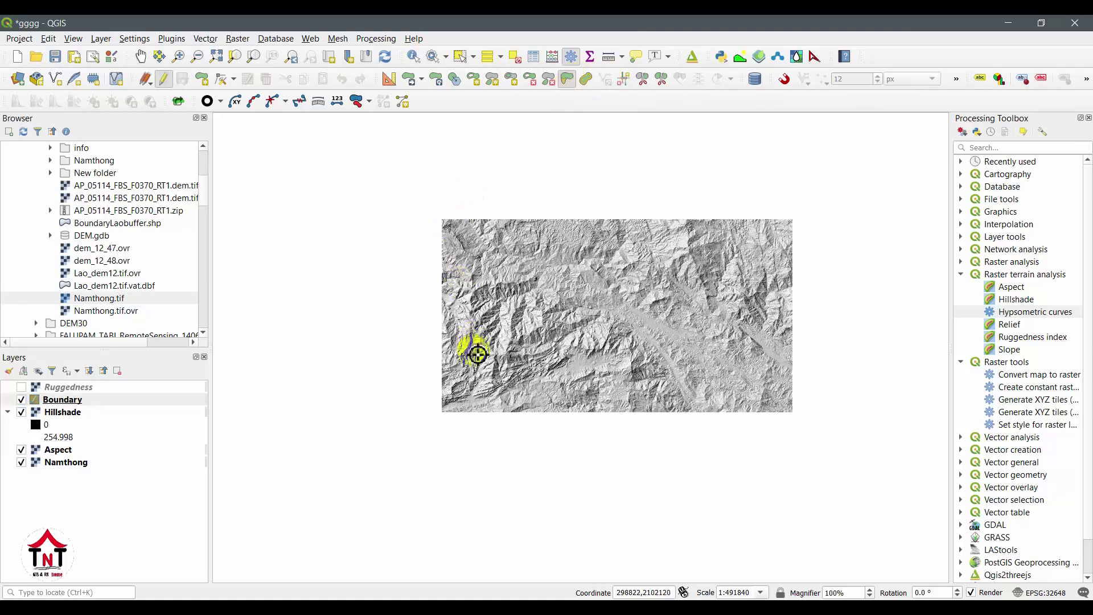
click(792, 223)
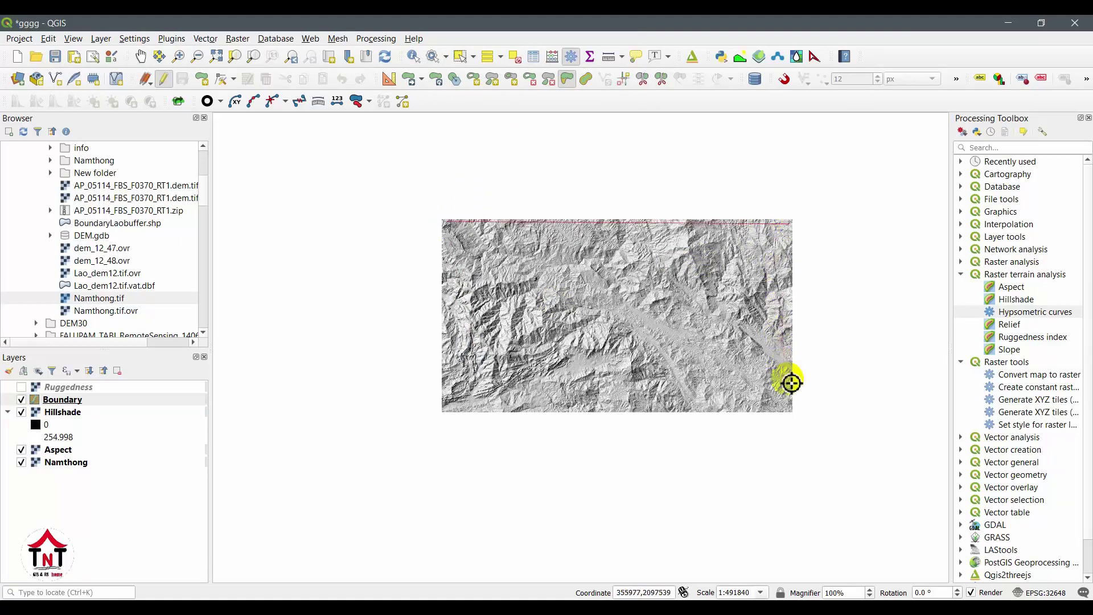
click(794, 414)
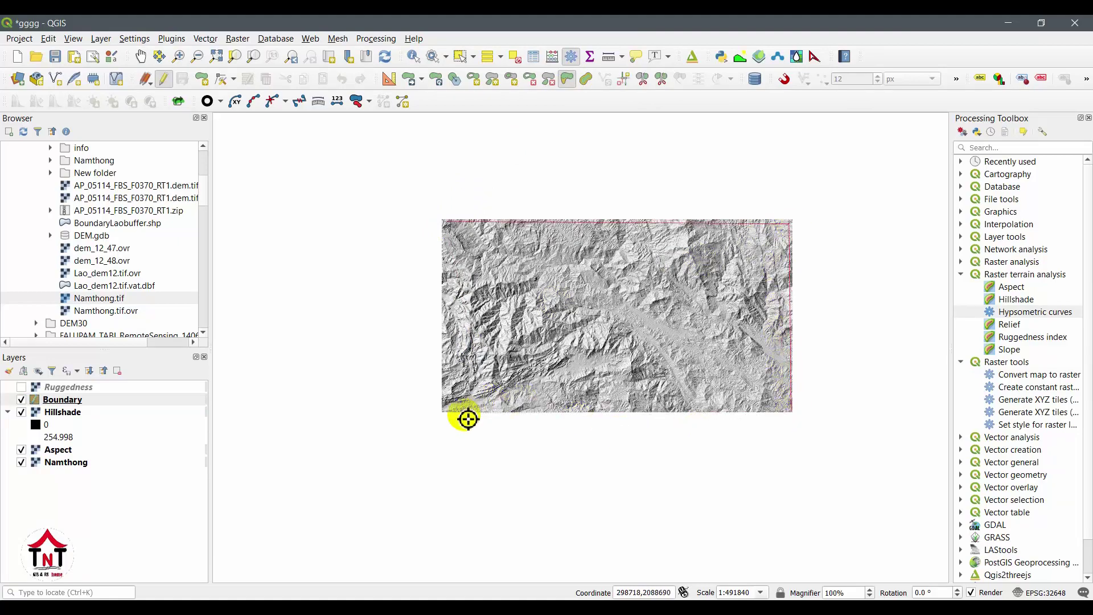
click(451, 413)
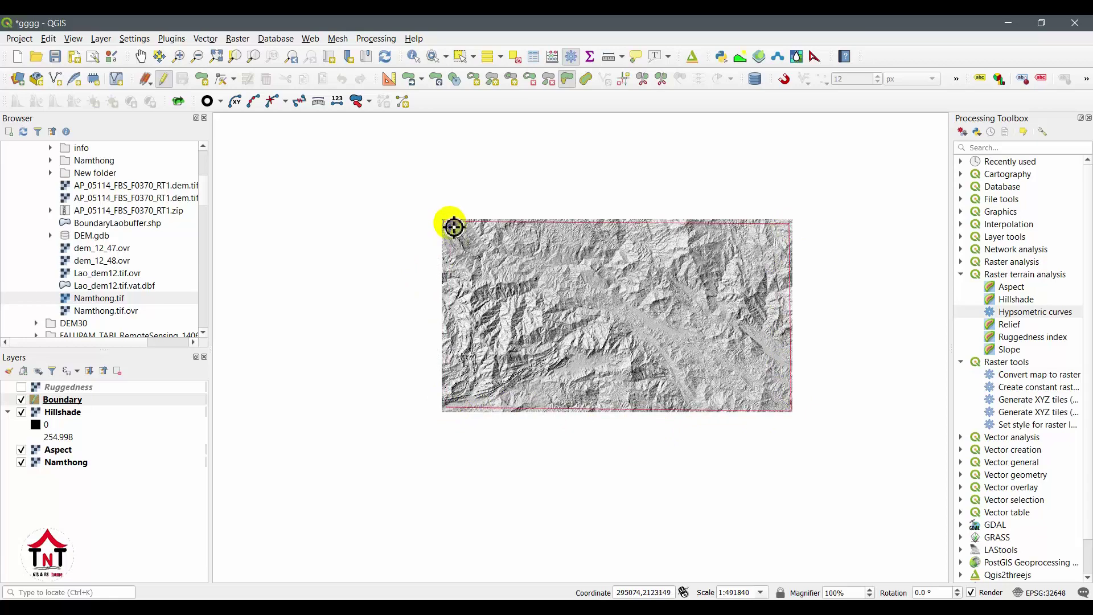
click(786, 79)
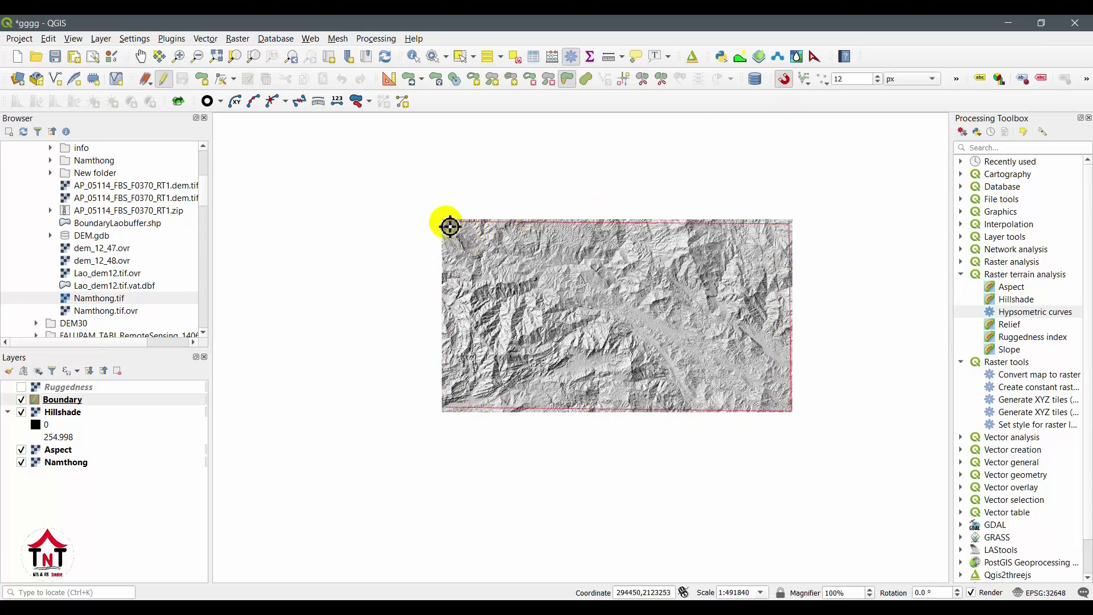
scroll(449, 223, up, 3)
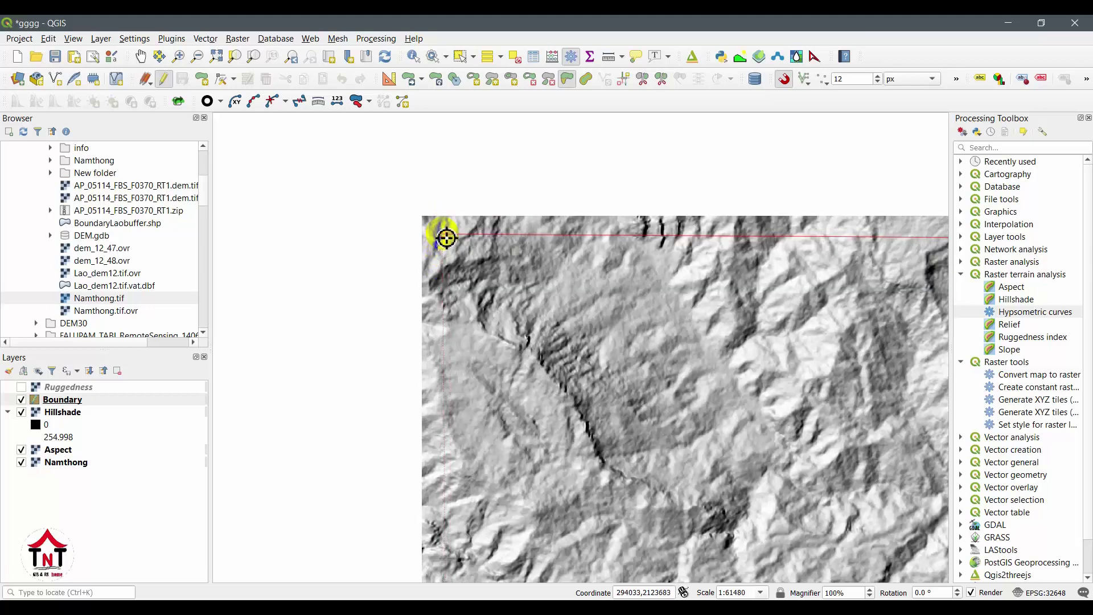
scroll(439, 296, down, 3)
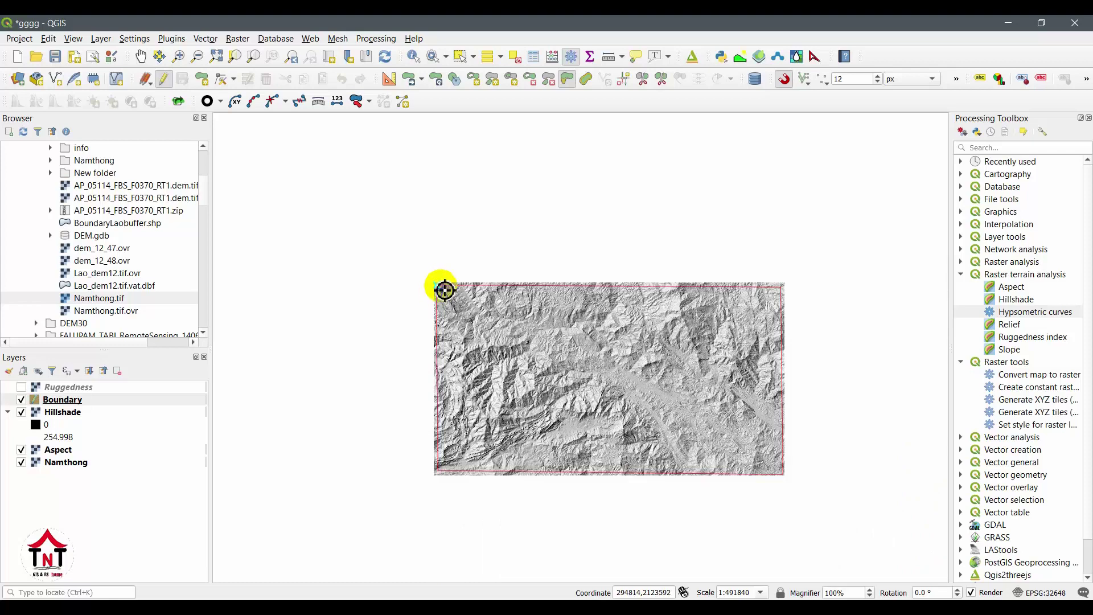
click(445, 290)
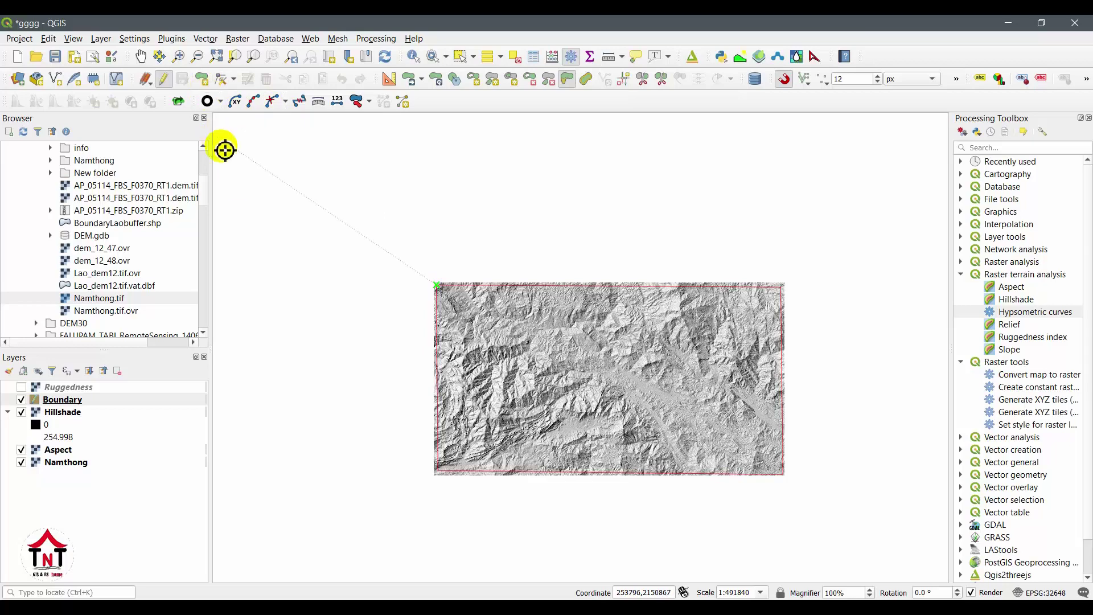
Digitize a four-cornered polygon on the Boundary layer that follows the outer edge of the hillshade raster
click(49, 400)
click(164, 78)
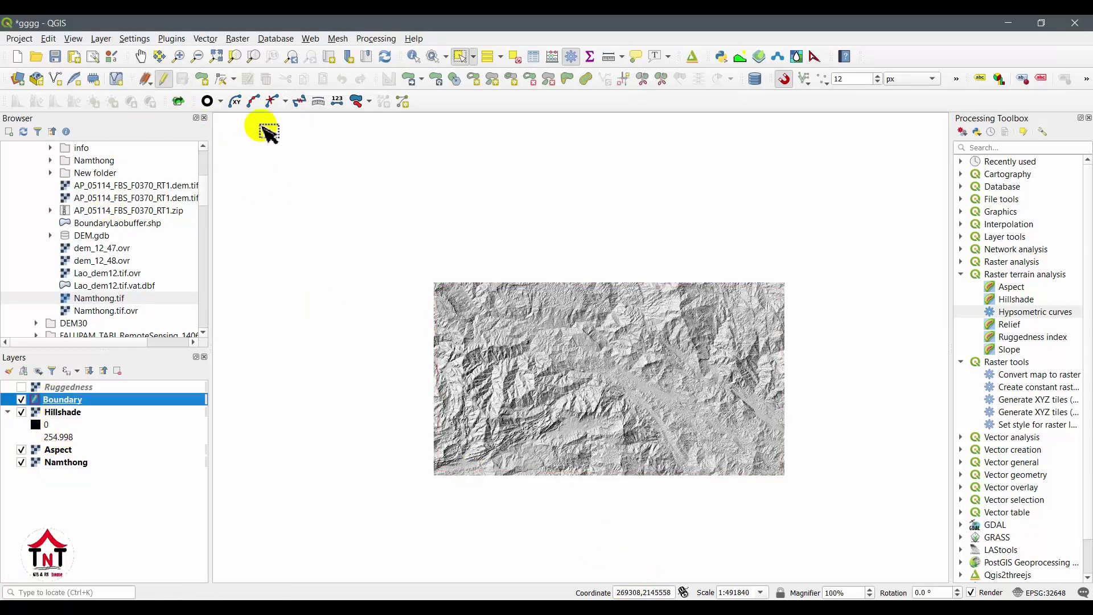
click(202, 79)
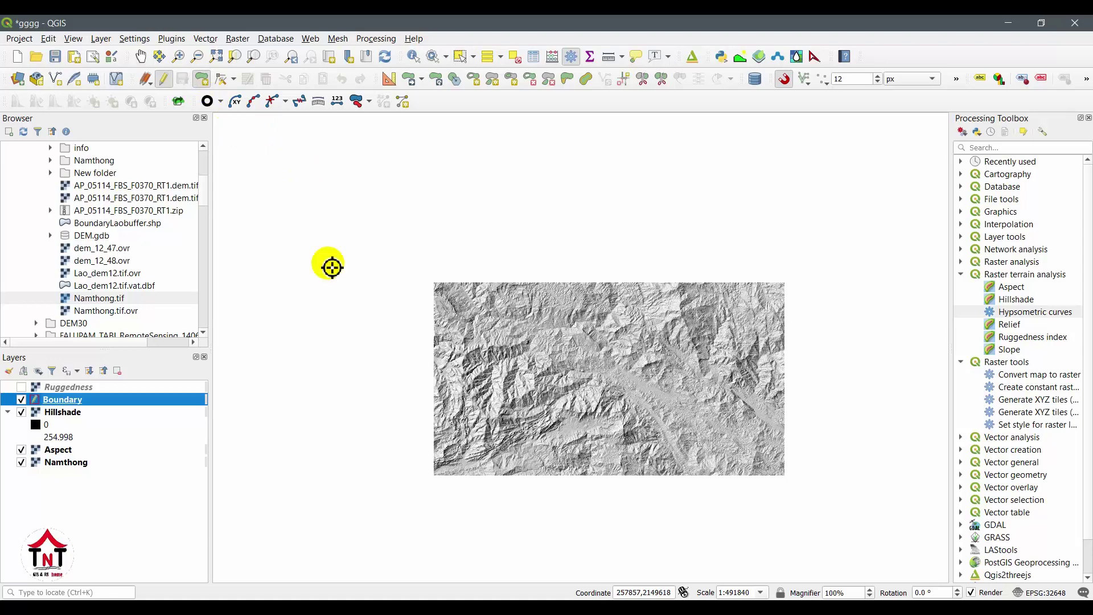
click(439, 289)
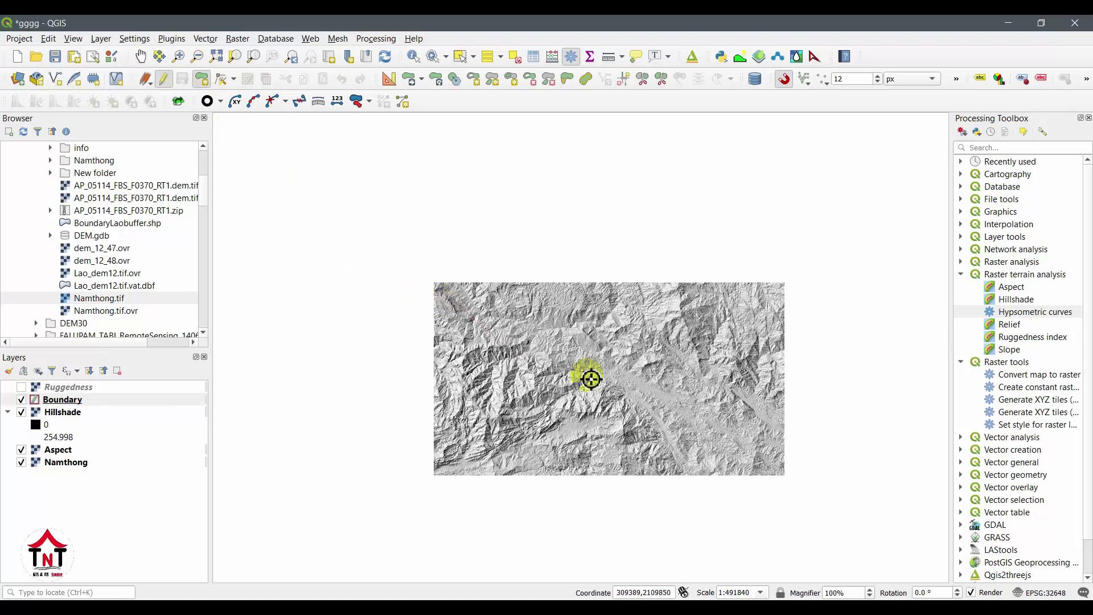
click(783, 289)
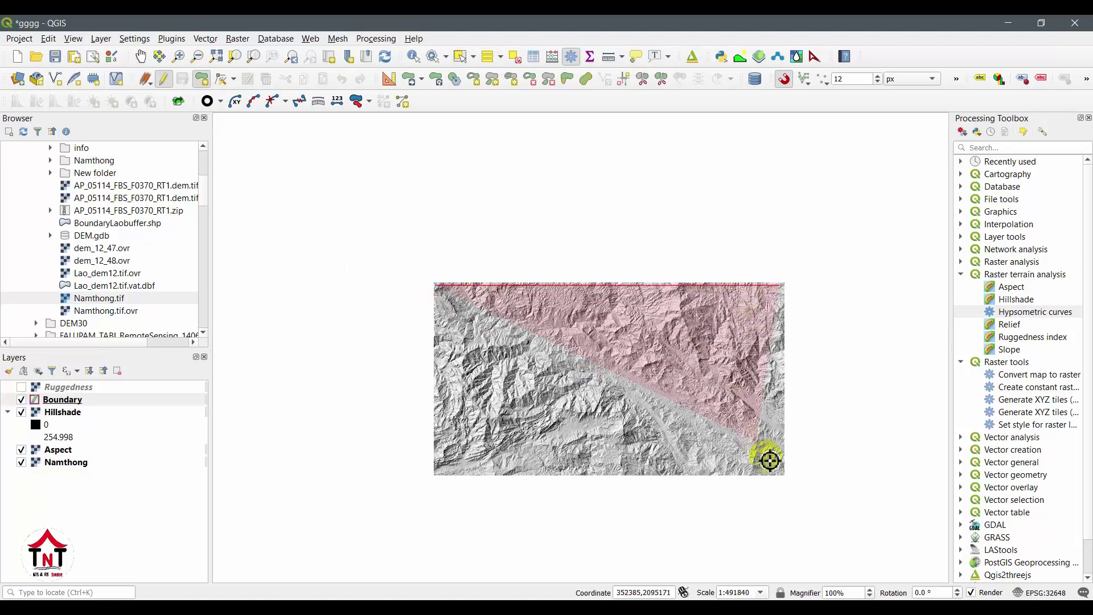
click(783, 475)
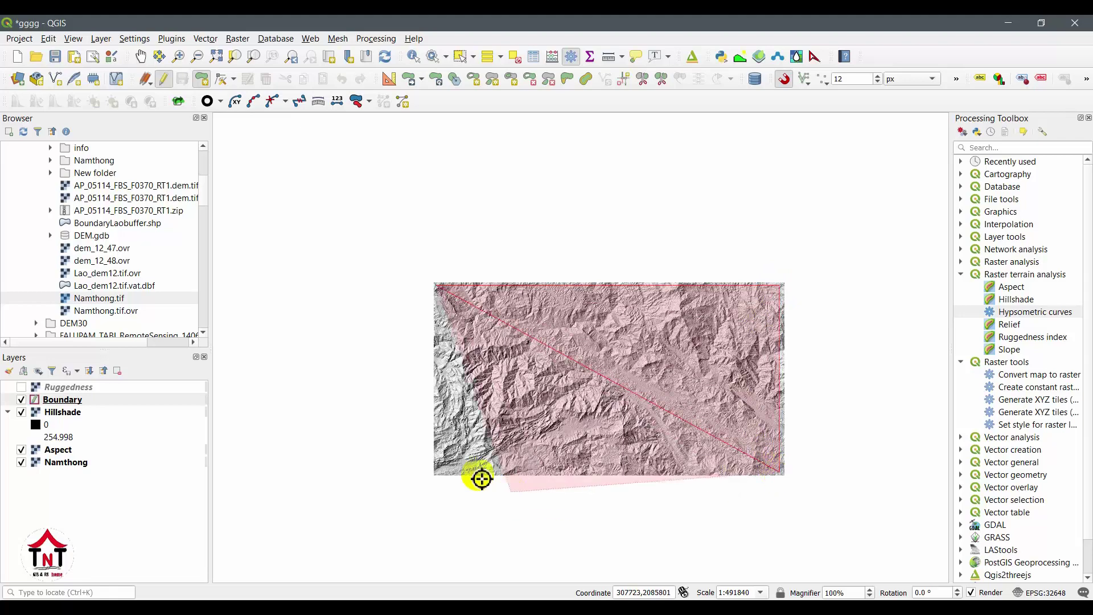
click(441, 477)
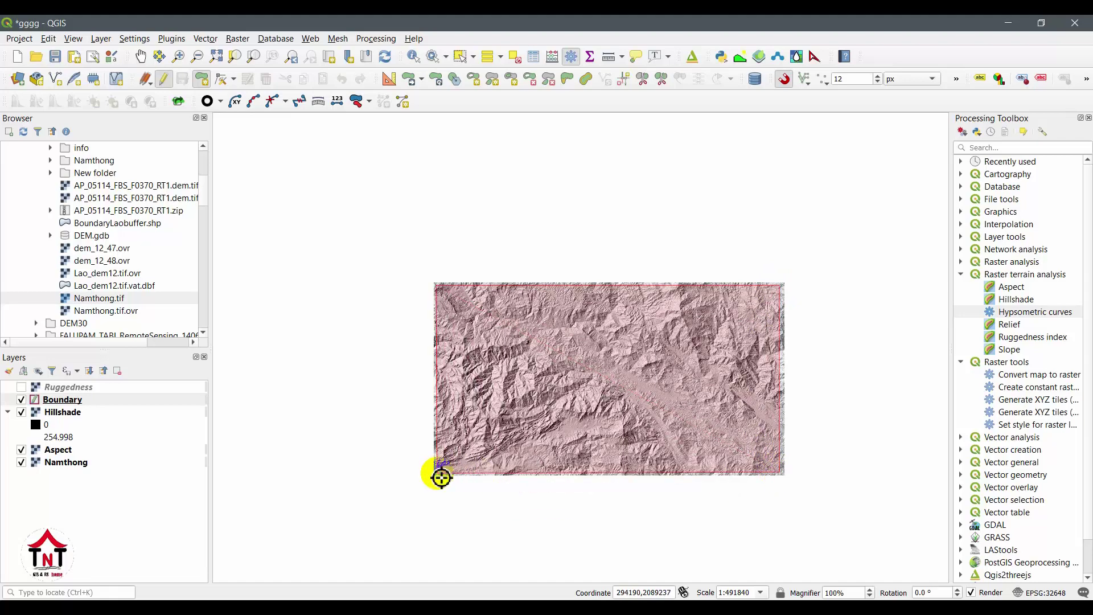
right_click(441, 476)
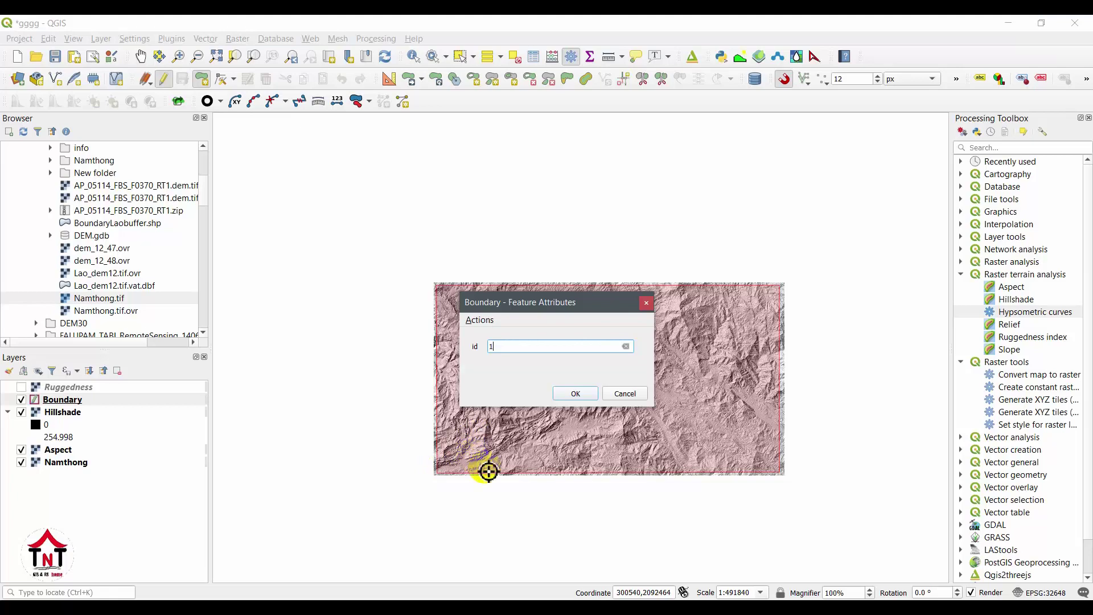
Assign id 1 to the new boundary polygon and save the layer edits
text(1)
click(589, 394)
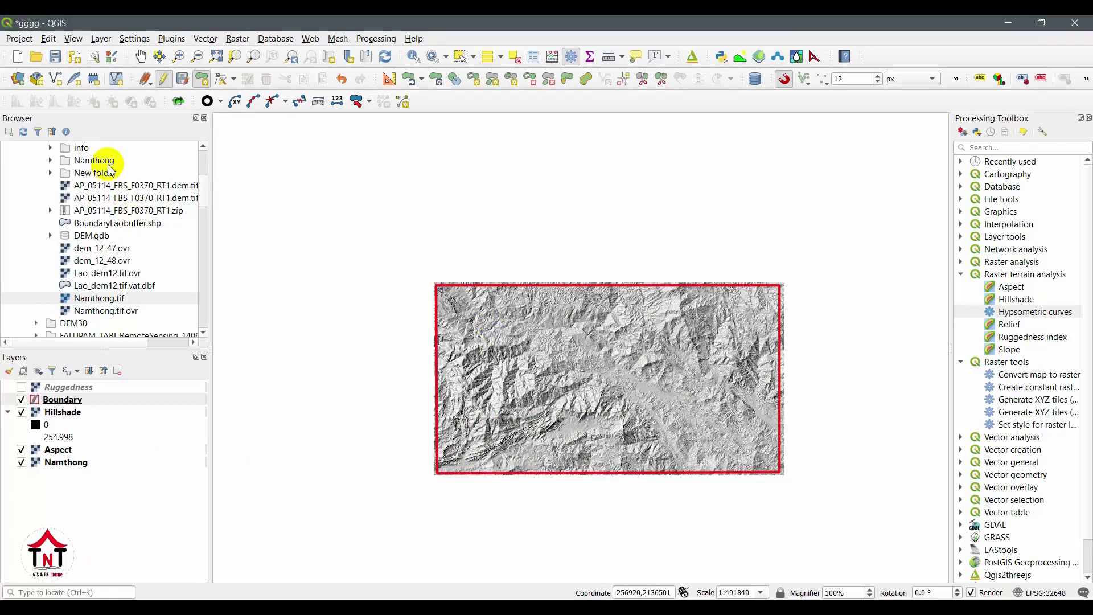
click(183, 79)
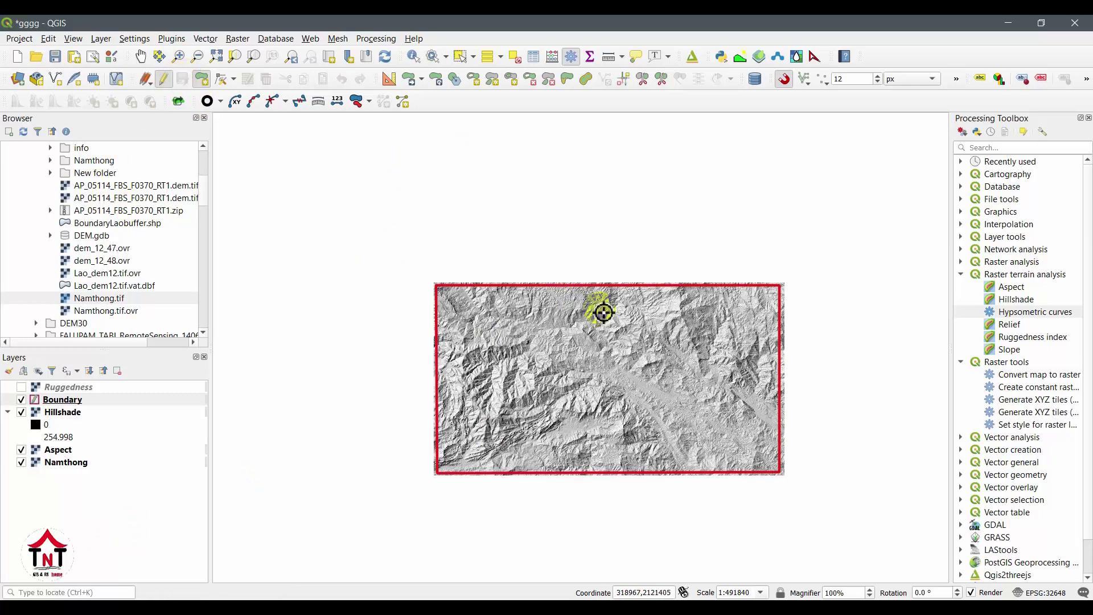
Set up the Hypsometric curves tool with Namthong as the DEM to analyze and Boundary as the boundary layer
double_click(987, 311)
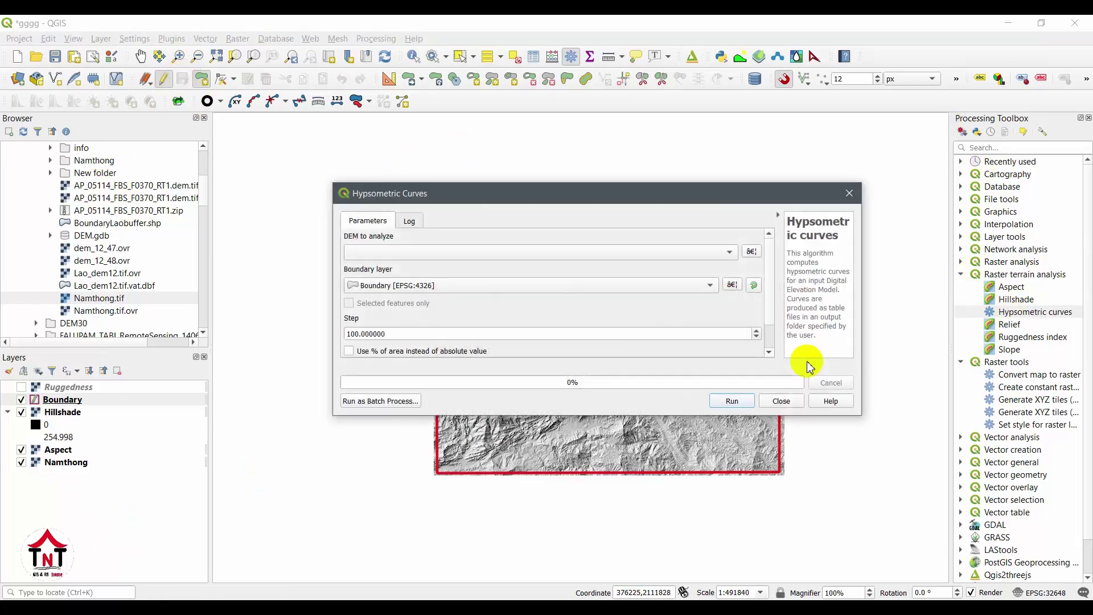
click(417, 253)
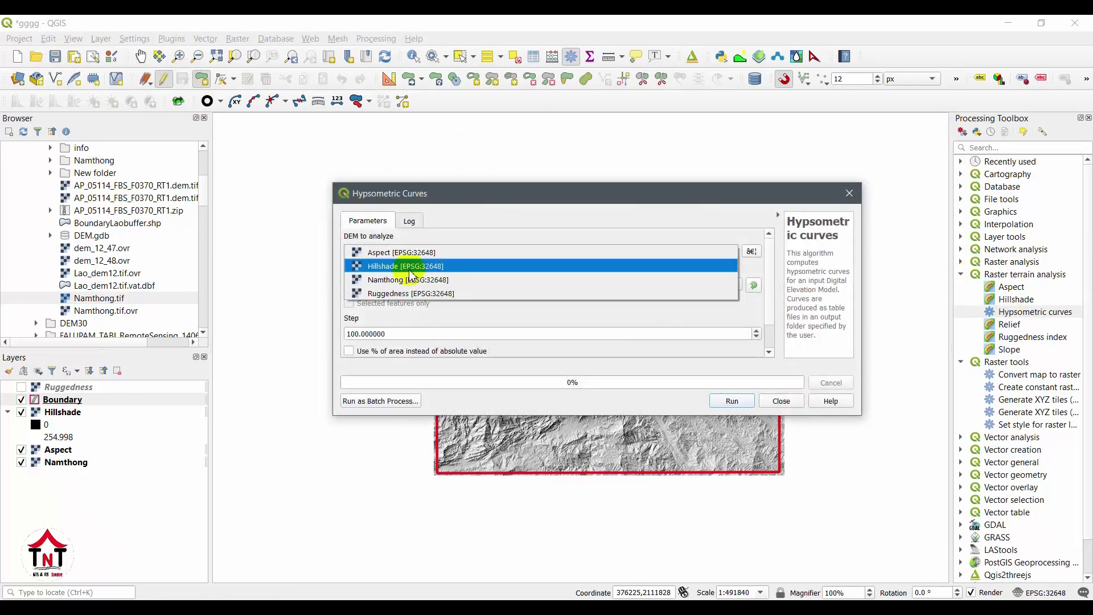
click(399, 277)
click(485, 292)
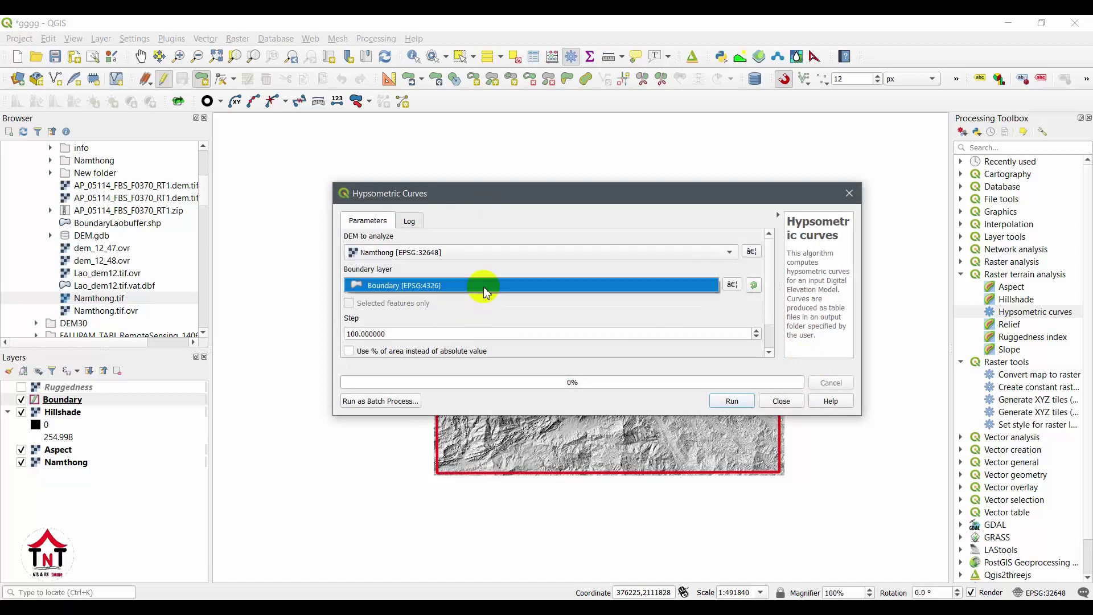
click(607, 317)
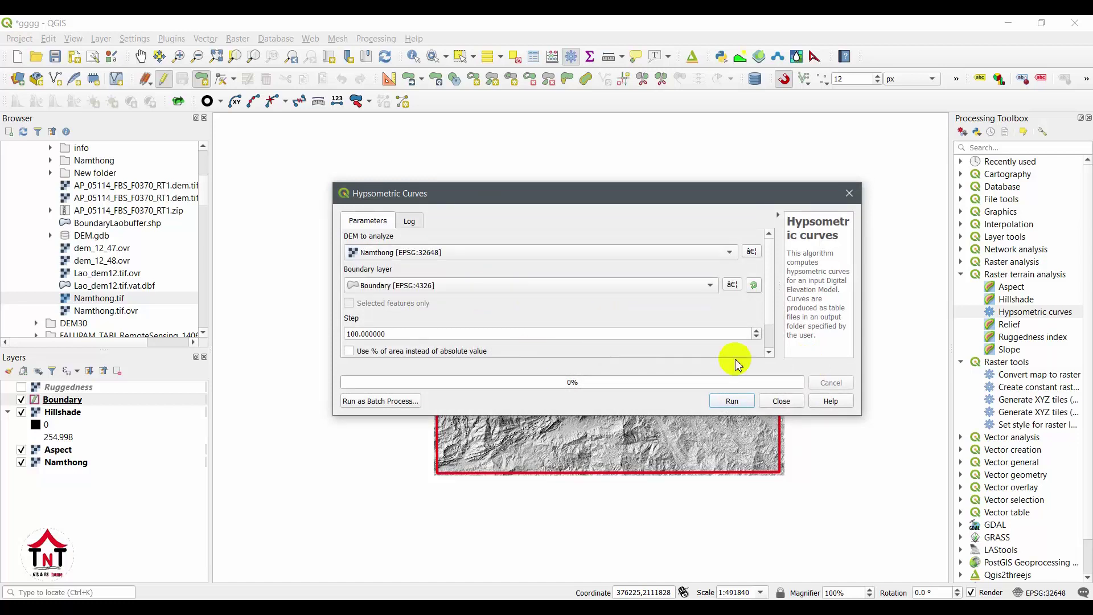
Set the hypsometric curves output directory to D:\Korlor\DEM12\New folder
click(769, 324)
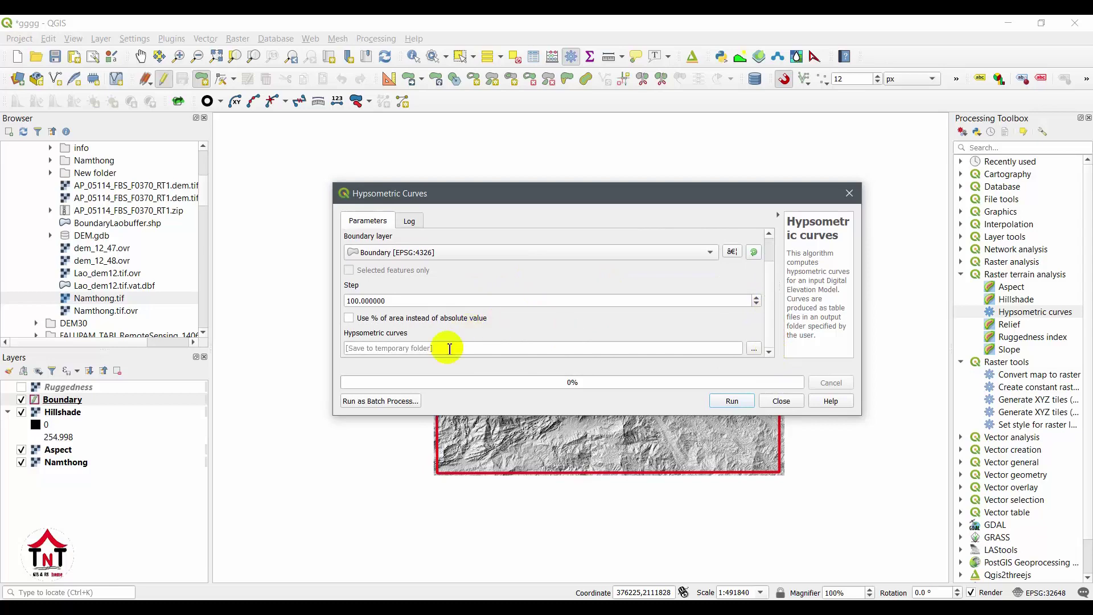
click(761, 350)
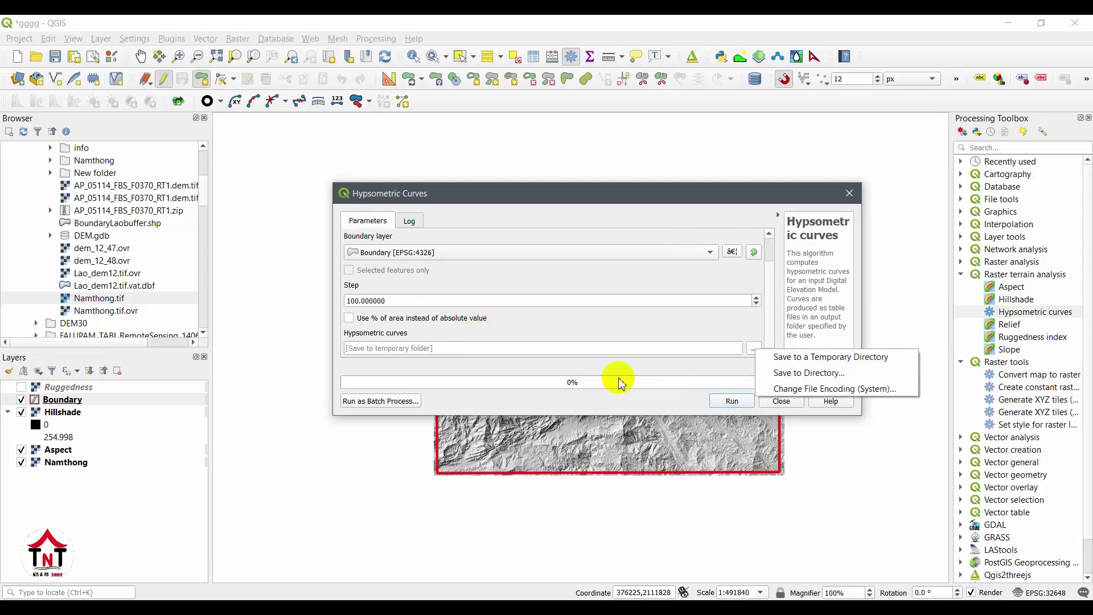
click(774, 371)
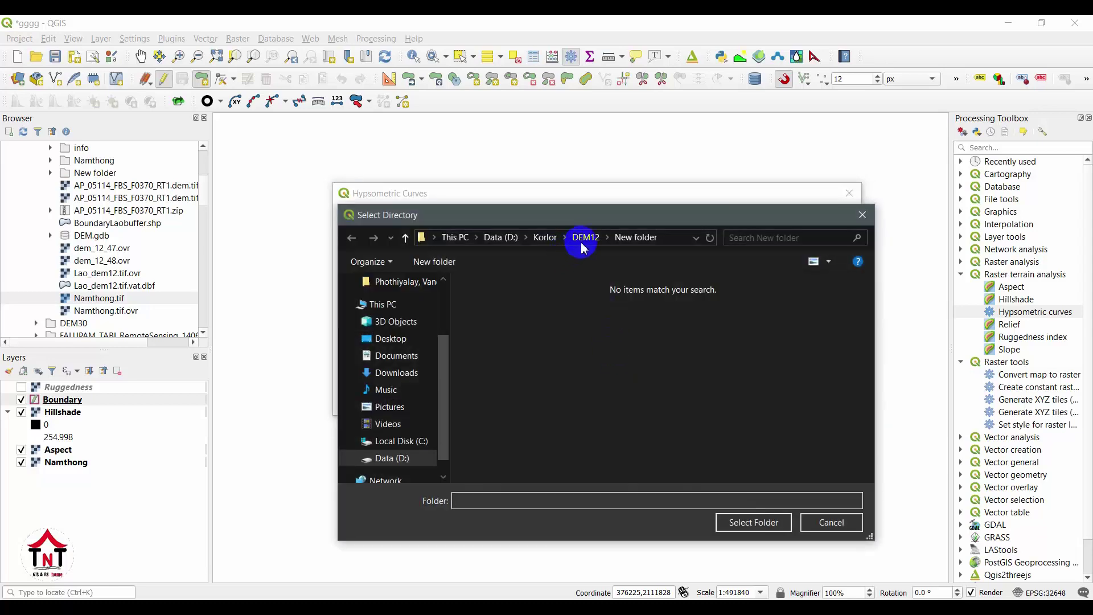
click(583, 237)
click(500, 349)
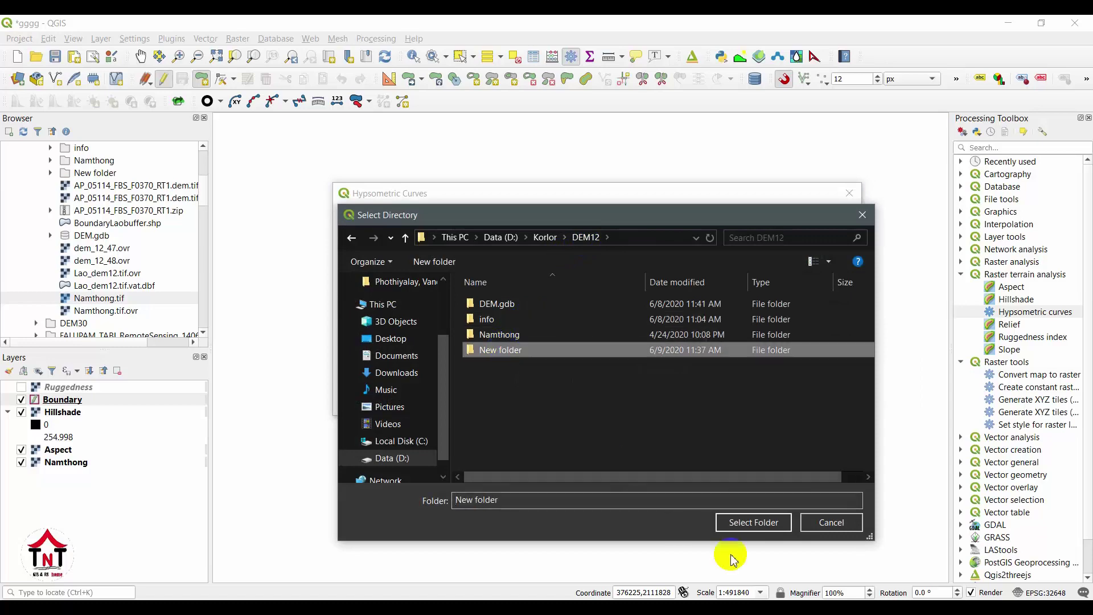
click(750, 522)
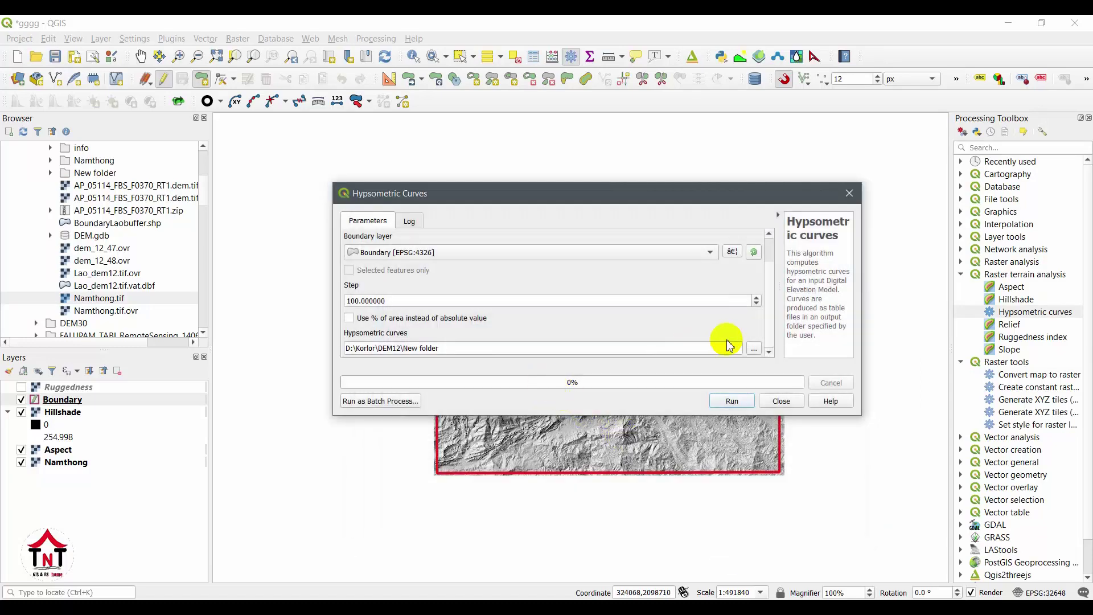
Run the Hypsometric curves tool with a step of 100 and absolute area values, and close its dialog
mouse_move(773, 333)
mouse_down()
mouse_move(773, 267)
mouse_move(782, 350)
mouse_up()
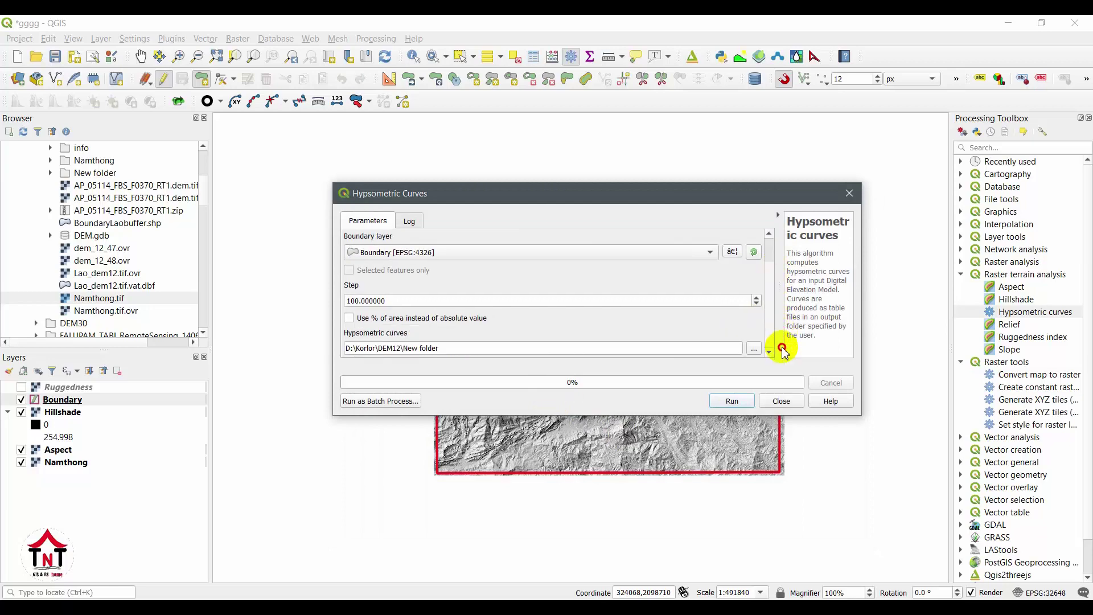
click(728, 403)
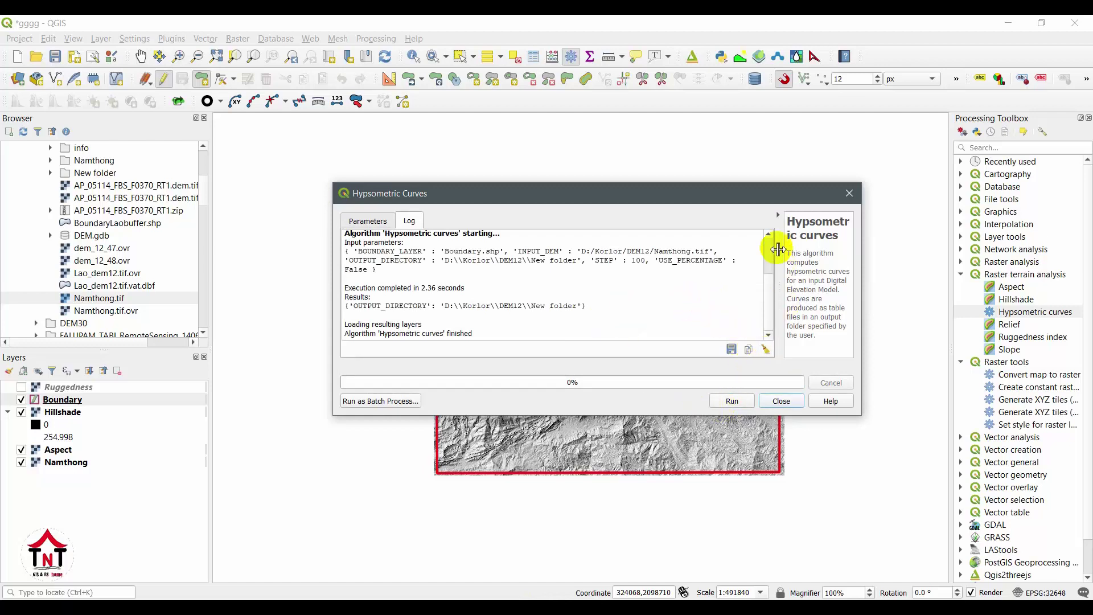
click(740, 405)
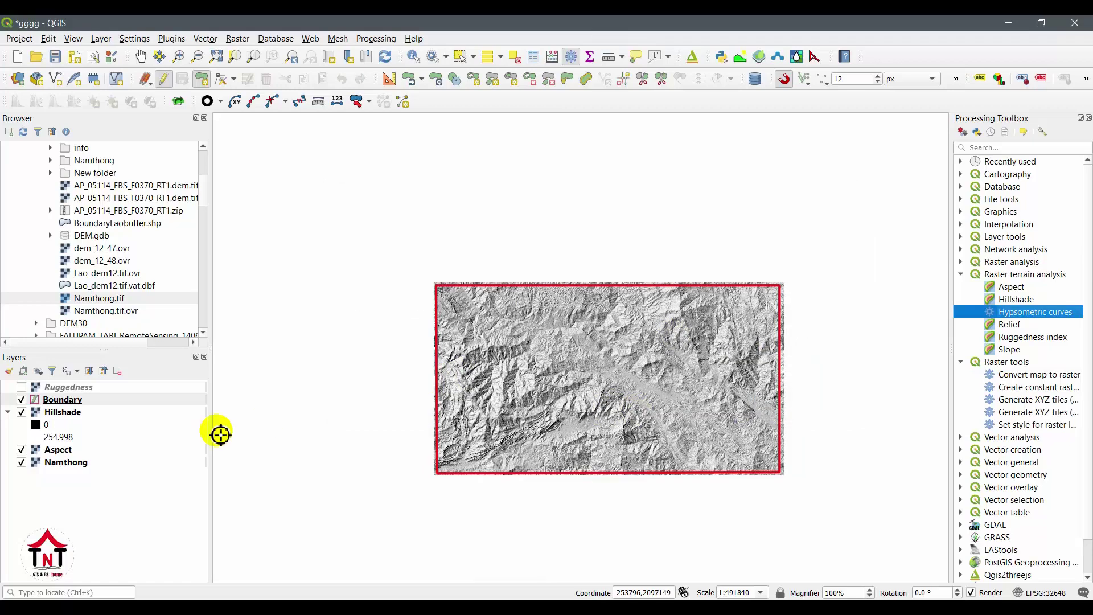
click(77, 390)
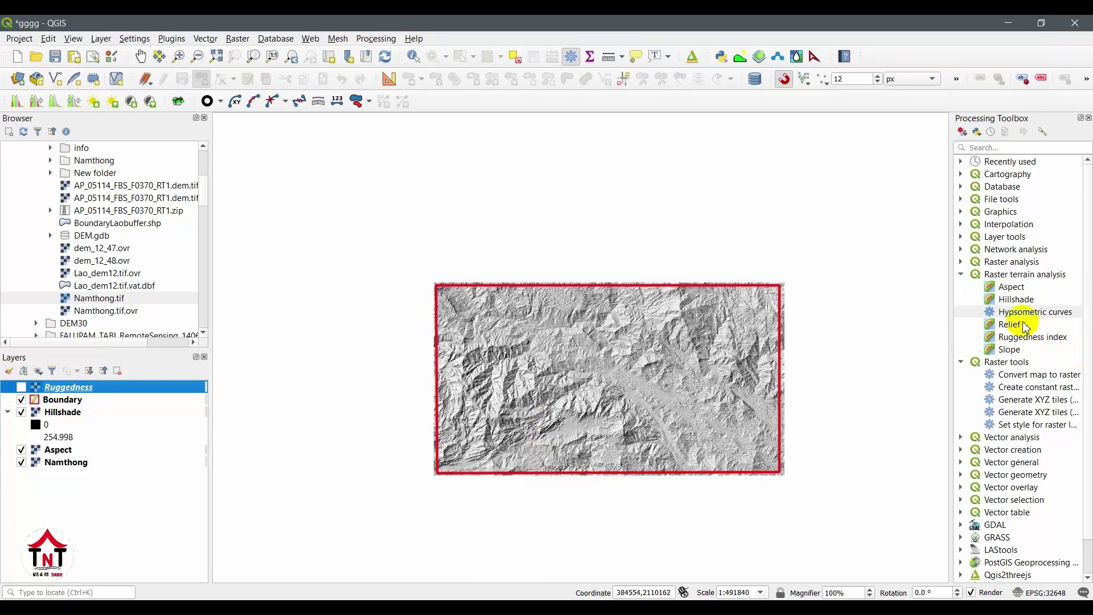
click(1007, 329)
double_click(1010, 325)
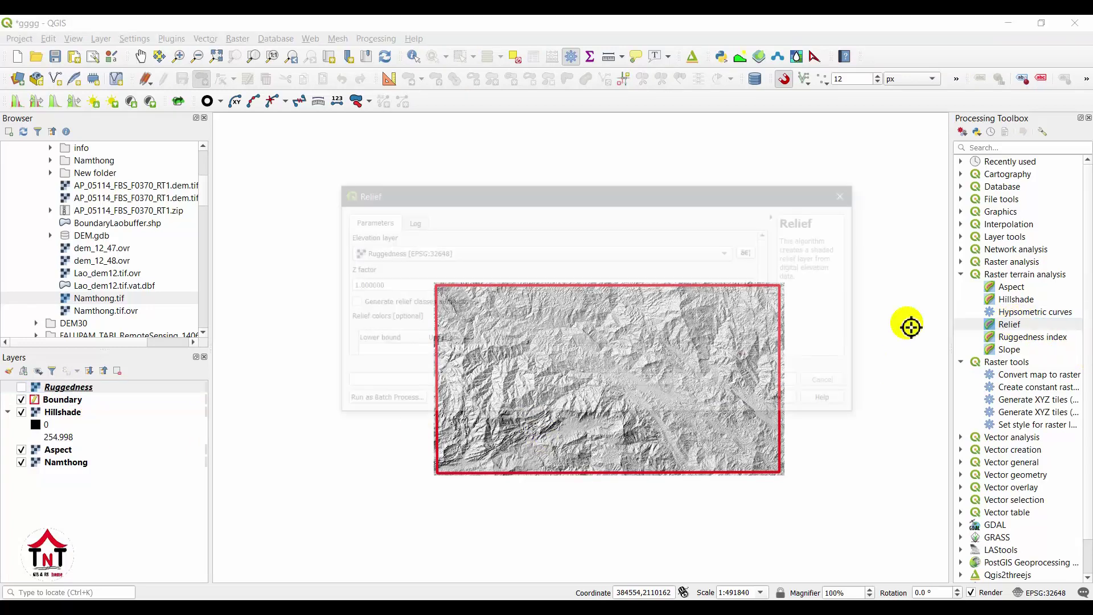
click(438, 254)
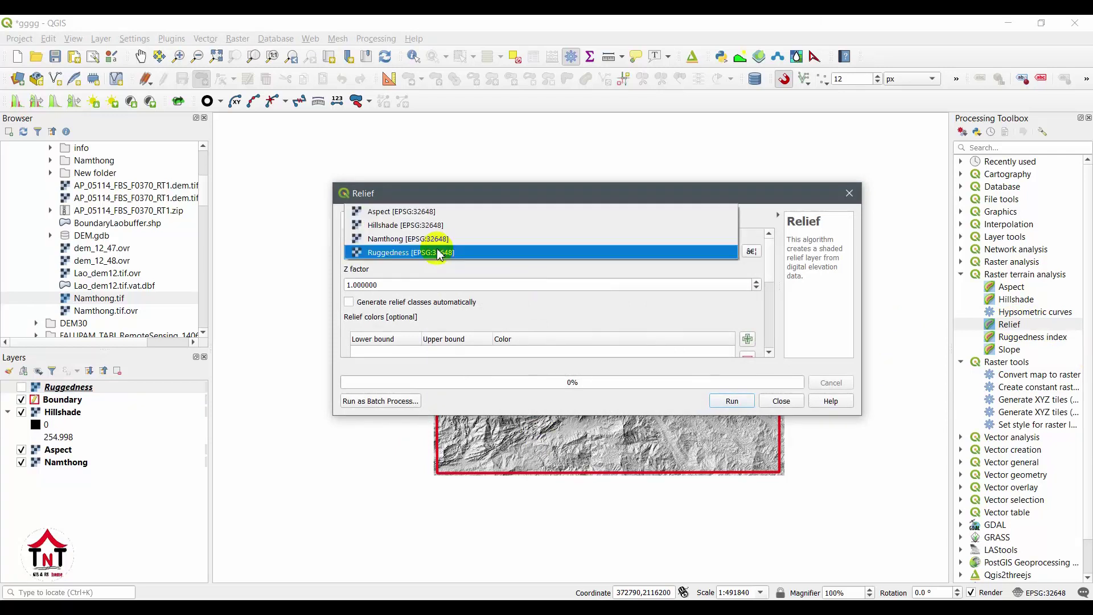
click(850, 194)
click(850, 194)
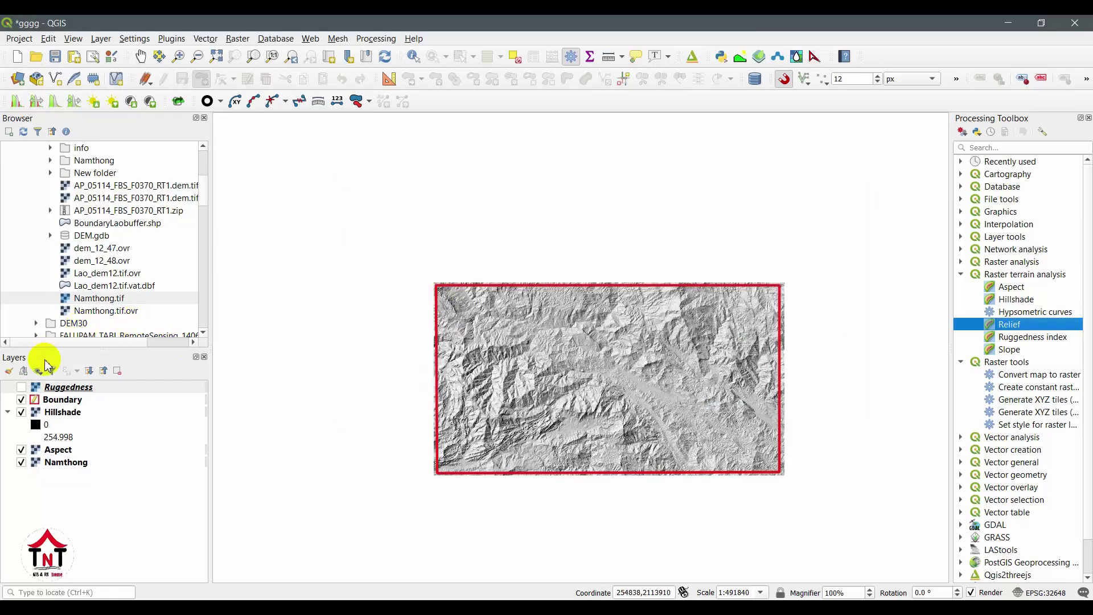
Toggle the Ruggedness layer's visibility to compare it with the Hillshade layer beneath, leaving Ruggedness hidden
click(21, 388)
scroll(570, 415, up, 2)
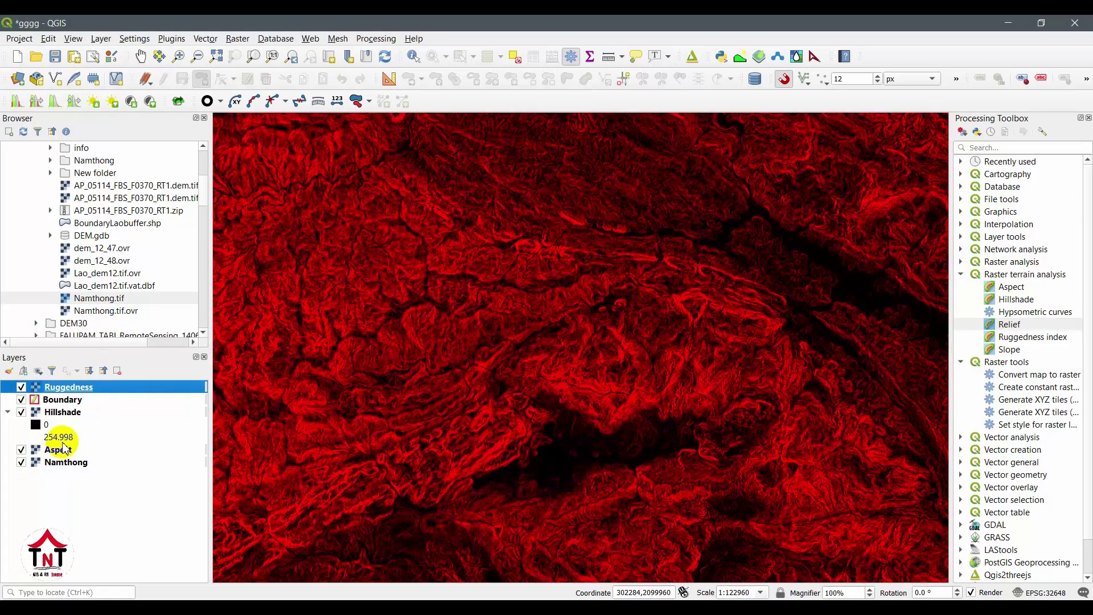
click(21, 388)
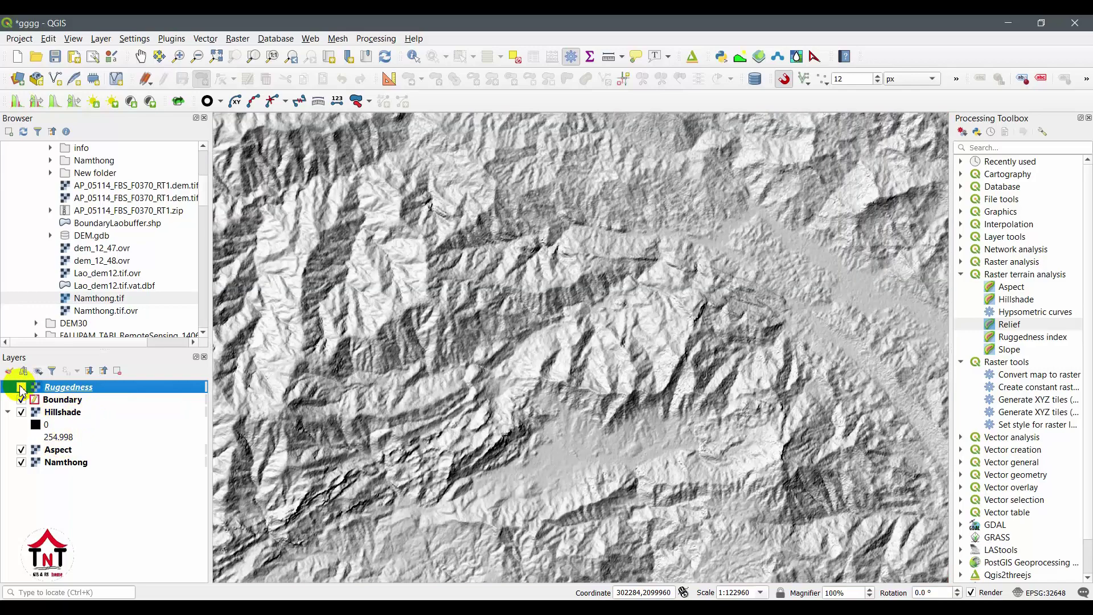
click(21, 388)
click(21, 388)
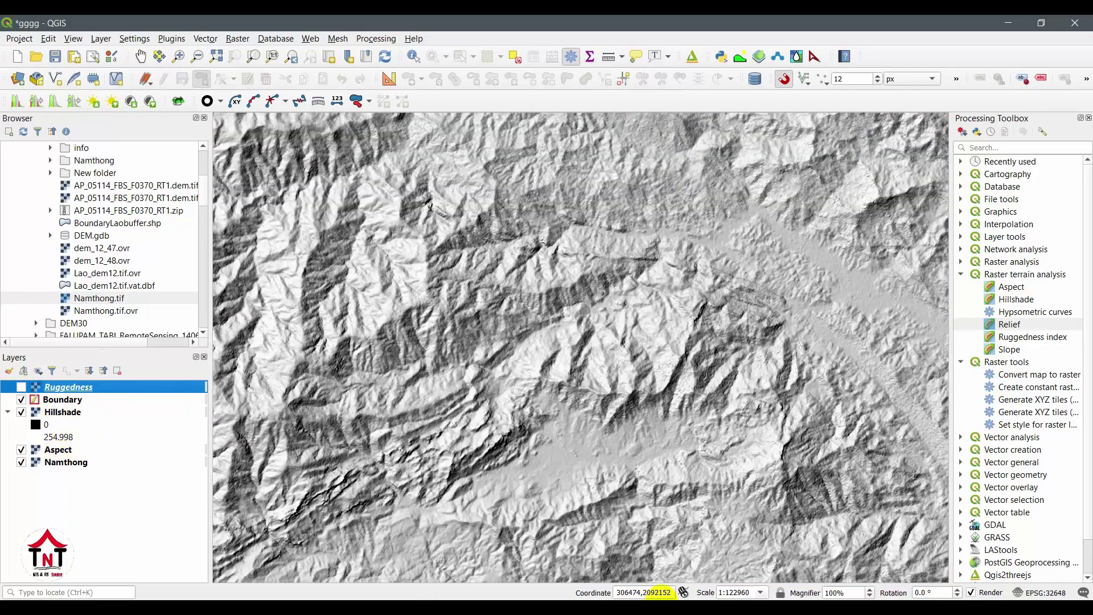
Set up the Relief tool with Namthong as the elevation layer
double_click(1010, 324)
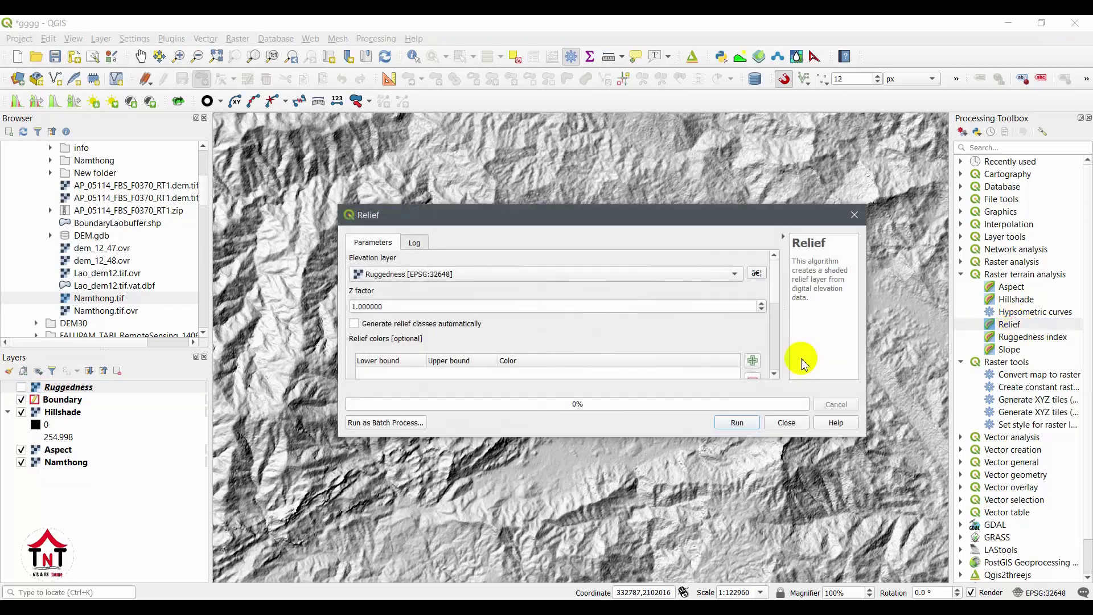
click(412, 277)
click(397, 264)
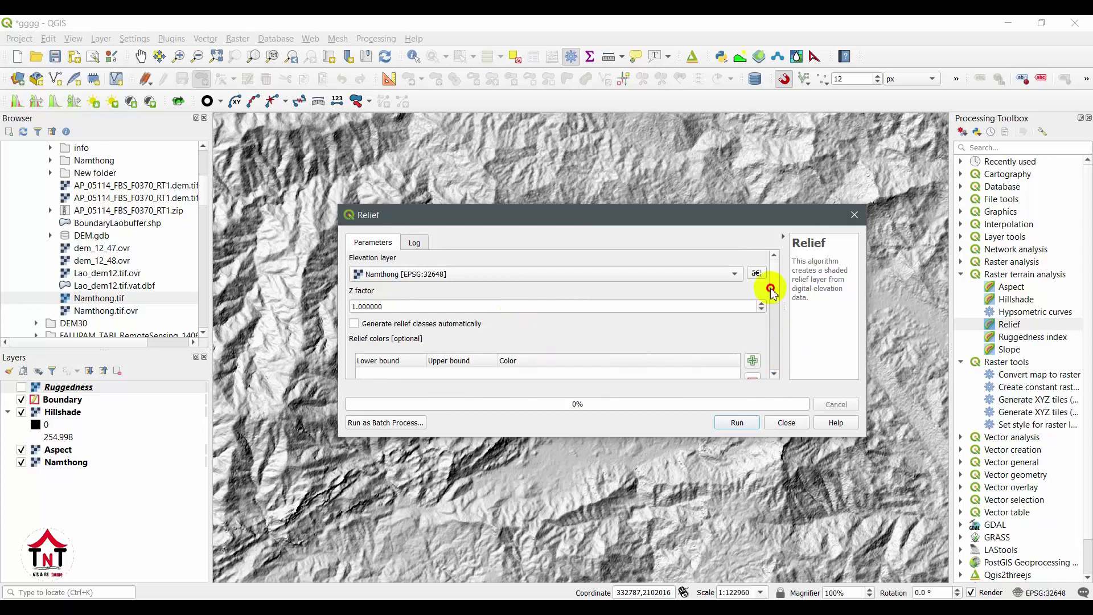
scroll(770, 285, down, 3)
scroll(778, 315, up, 3)
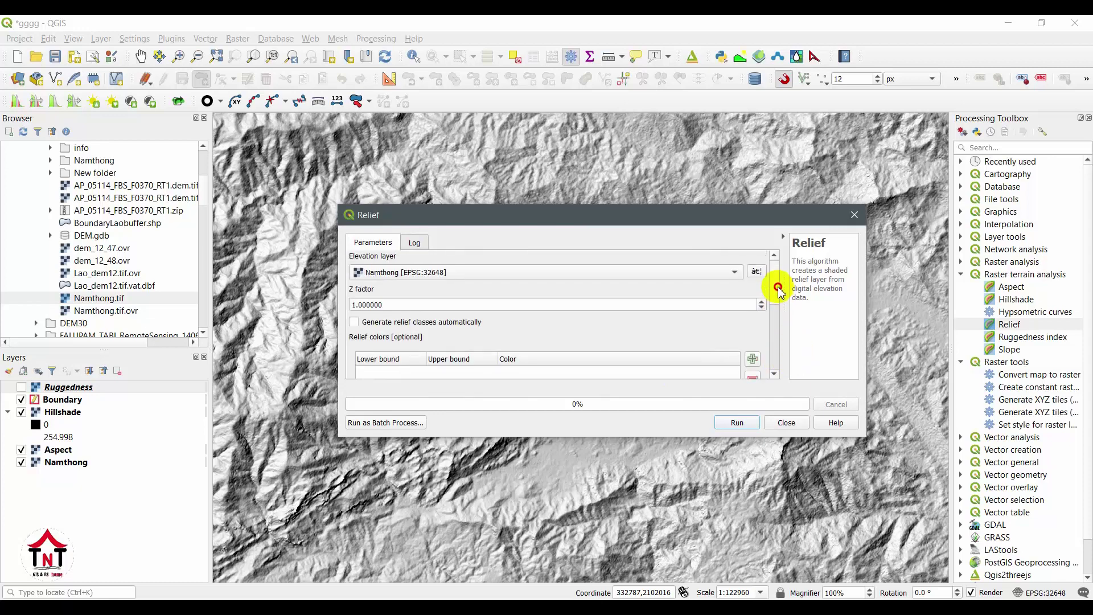
Set the Relief output file to rei.tif in D:\Korlor\DEM12\New folder
drag(778, 290, 791, 358)
click(759, 322)
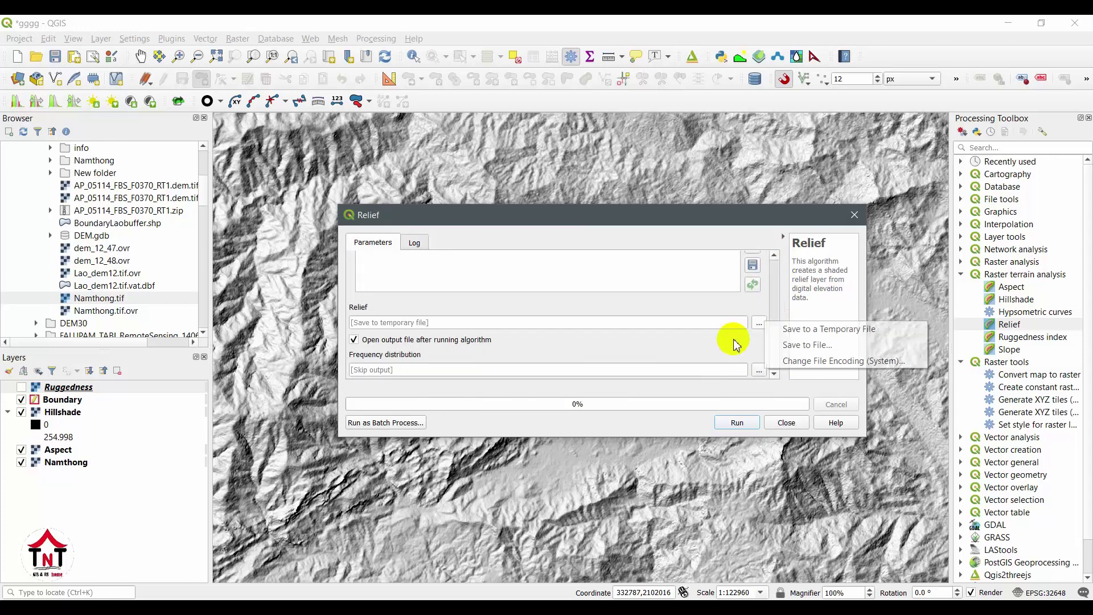
click(773, 349)
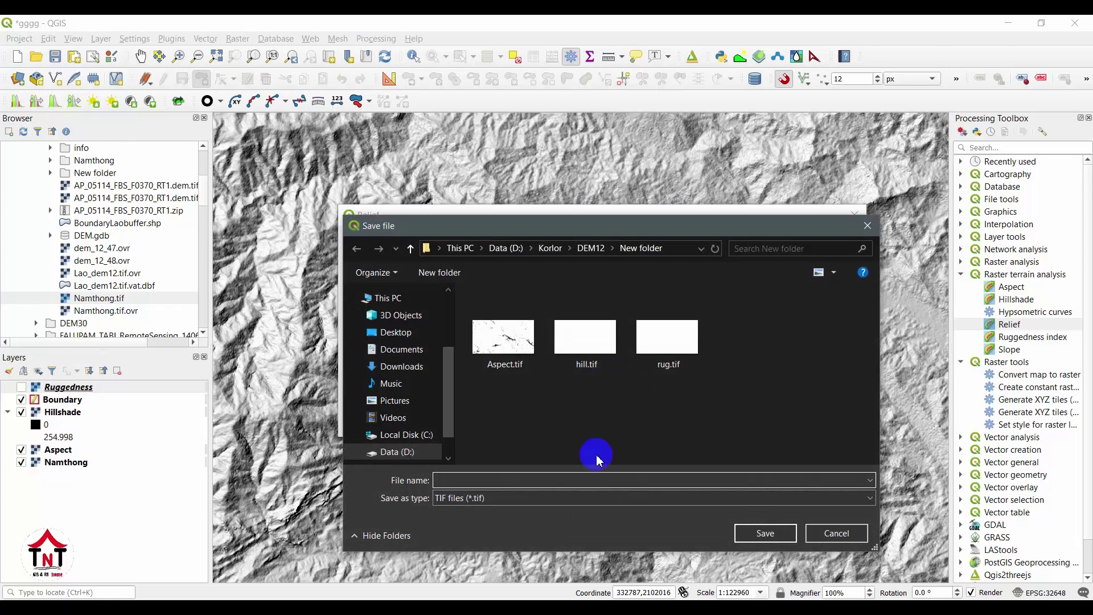
click(487, 481)
text(rei)
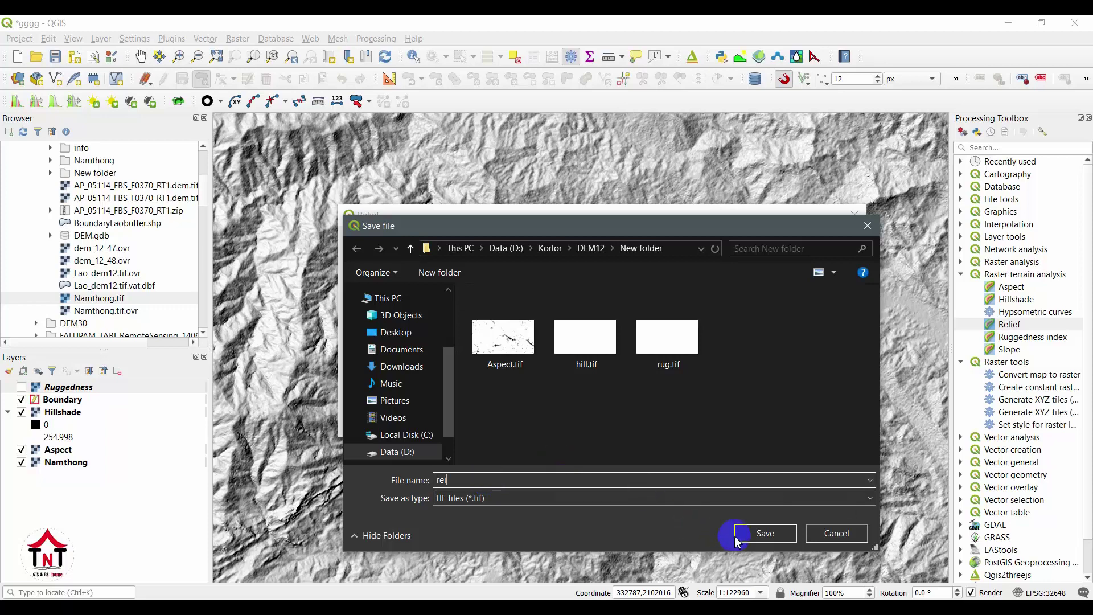
click(757, 534)
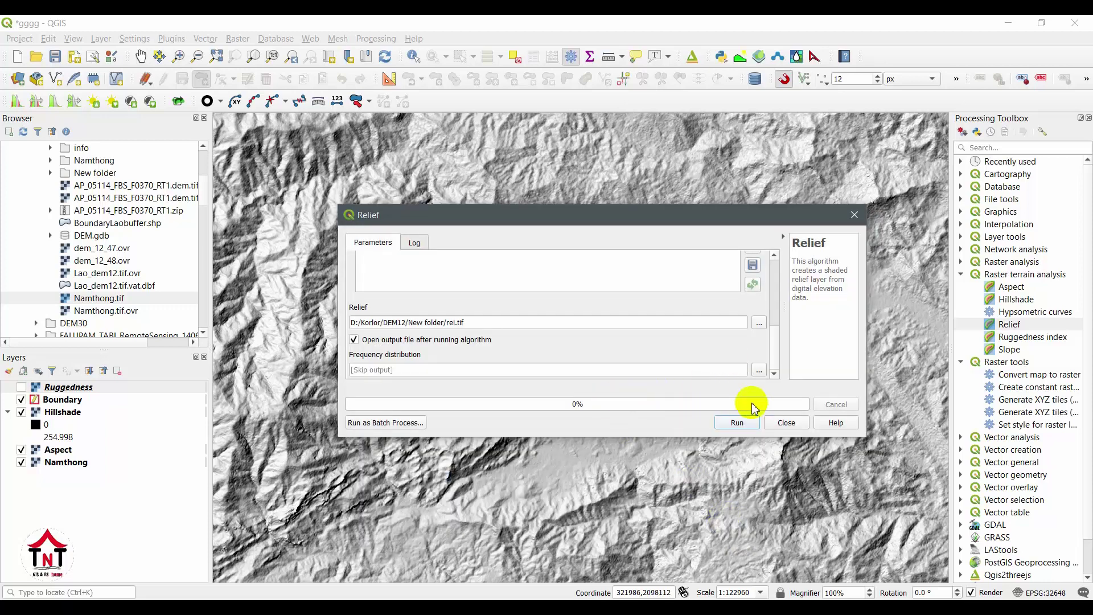
Try to run the Relief tool without relief colors, and review its log and parameters
click(749, 422)
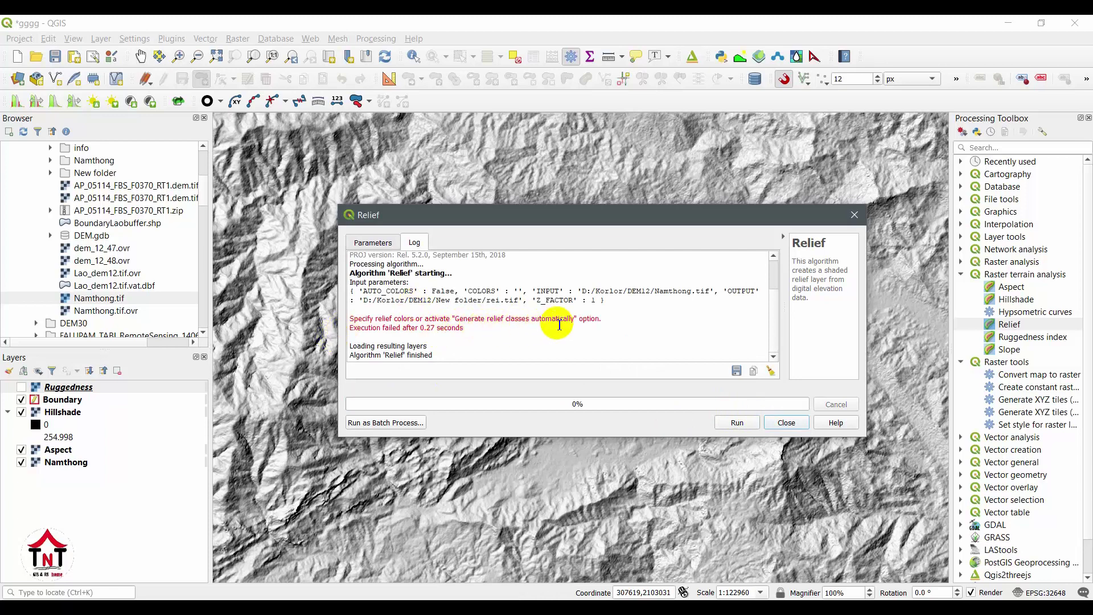
drag(770, 324, 768, 289)
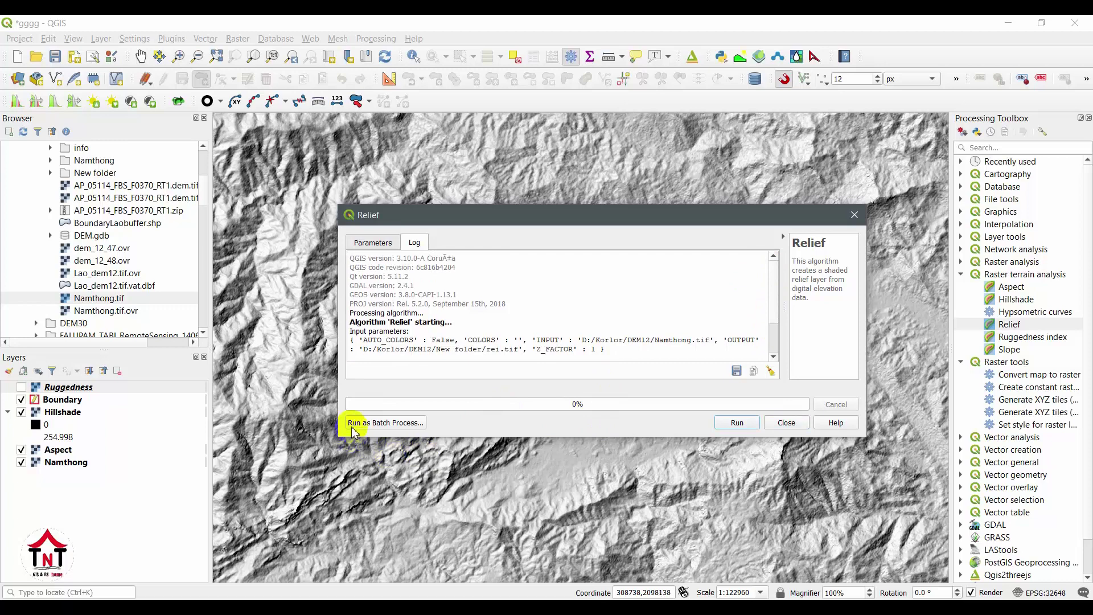
click(371, 241)
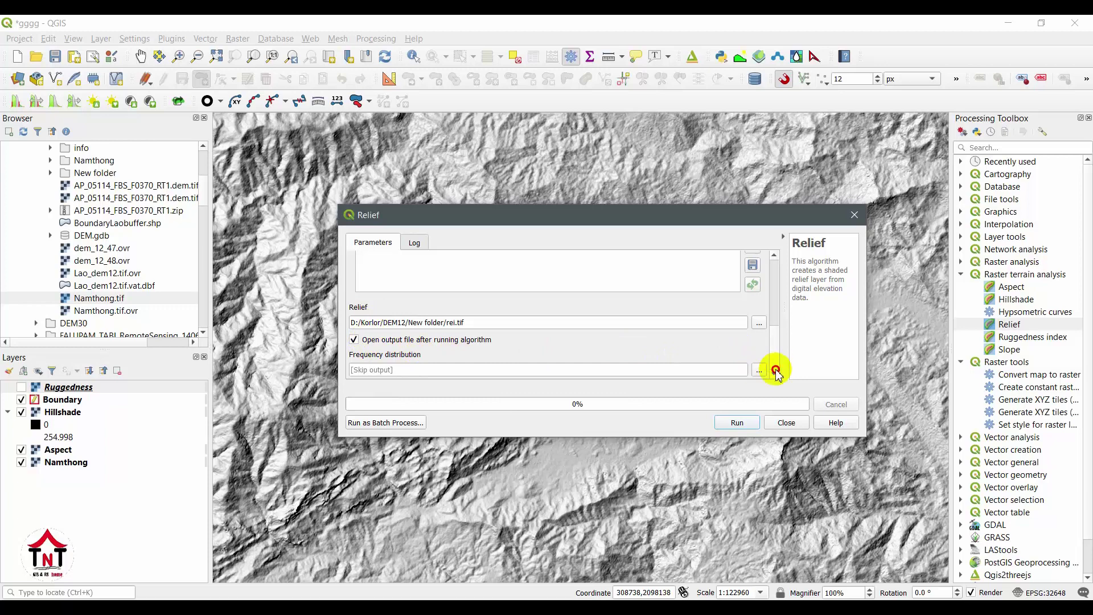
mouse_move(775, 371)
mouse_down()
mouse_move(780, 272)
mouse_move(780, 366)
mouse_up()
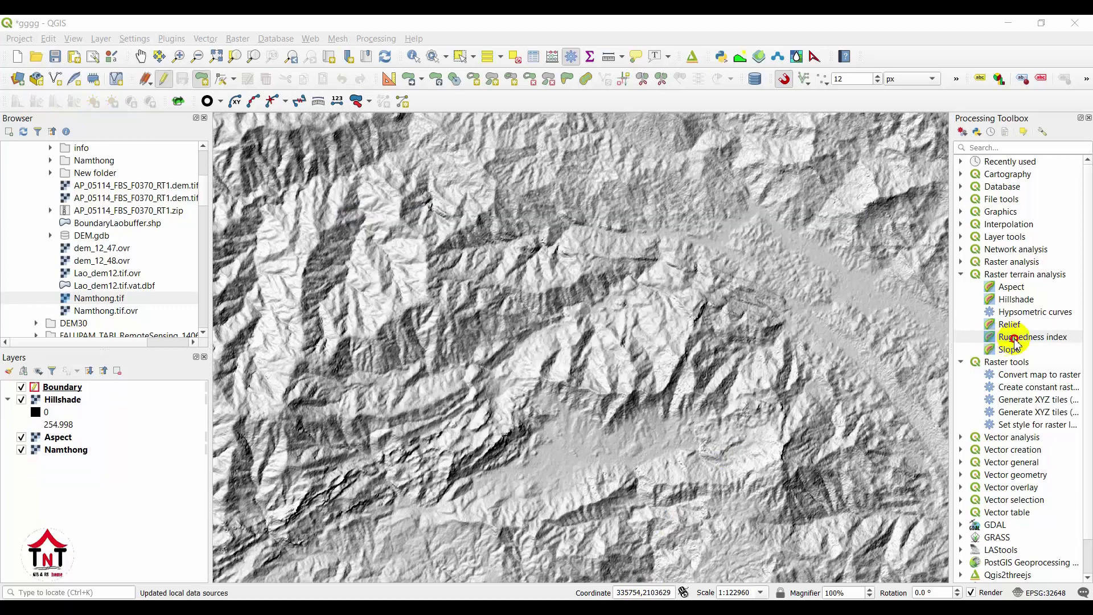
Set up the Ruggedness index tool with Namthong as the elevation layer
click(1015, 340)
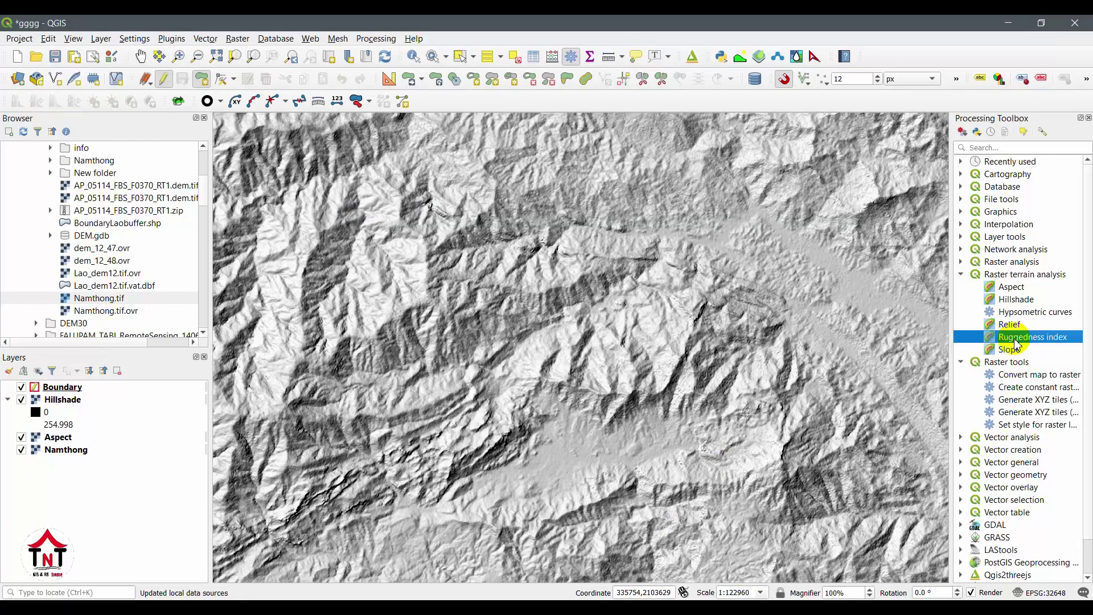
double_click(1015, 340)
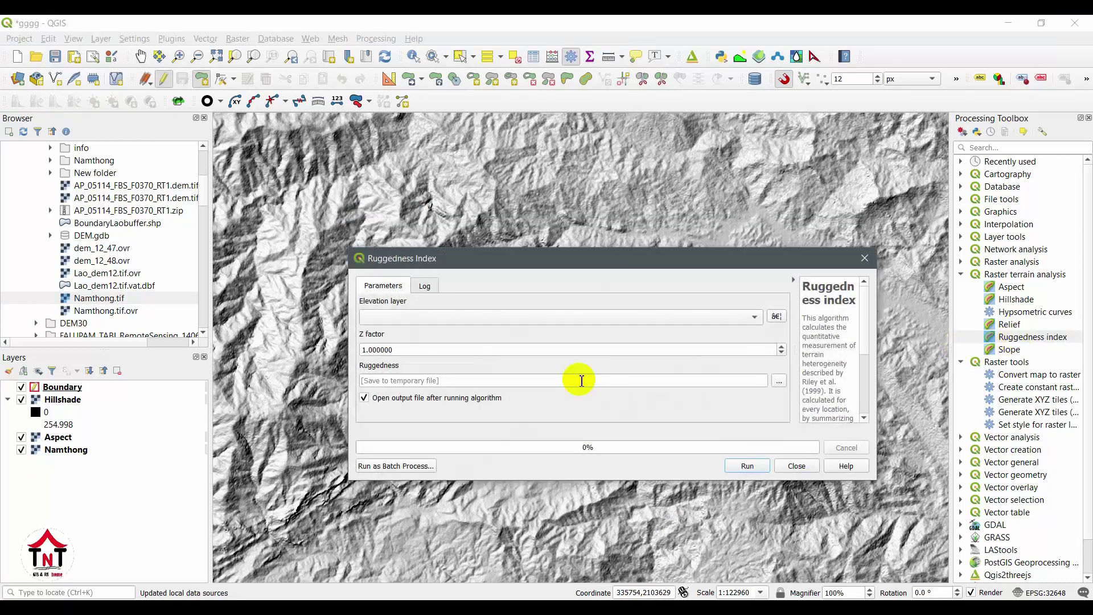
click(512, 317)
click(461, 344)
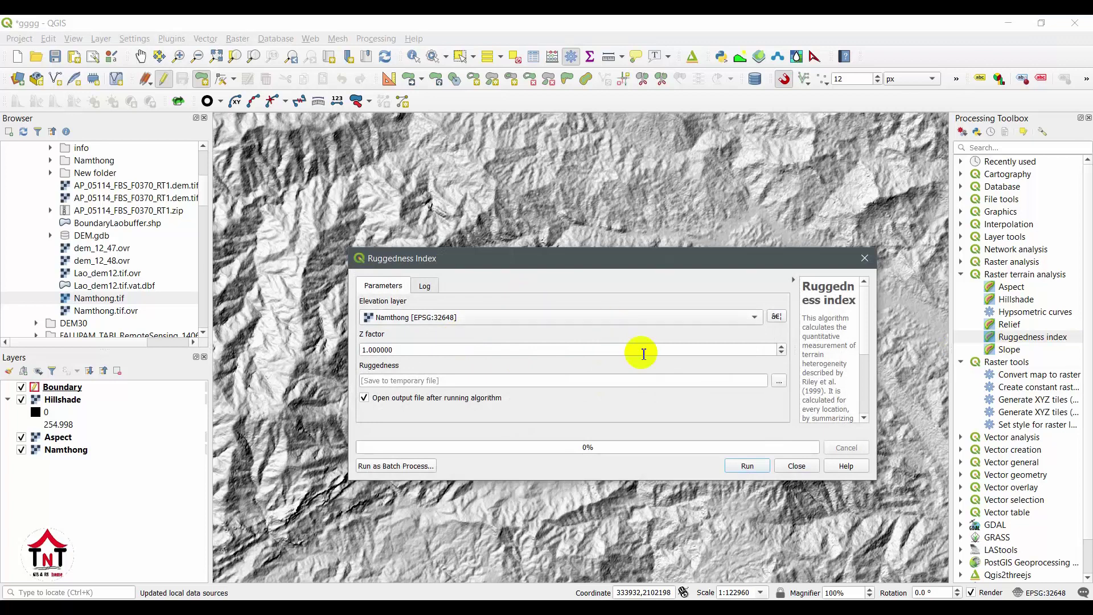
Set the ruggedness output file to Rugg.tif in D:\Korlor\DEM12\New folder
click(778, 380)
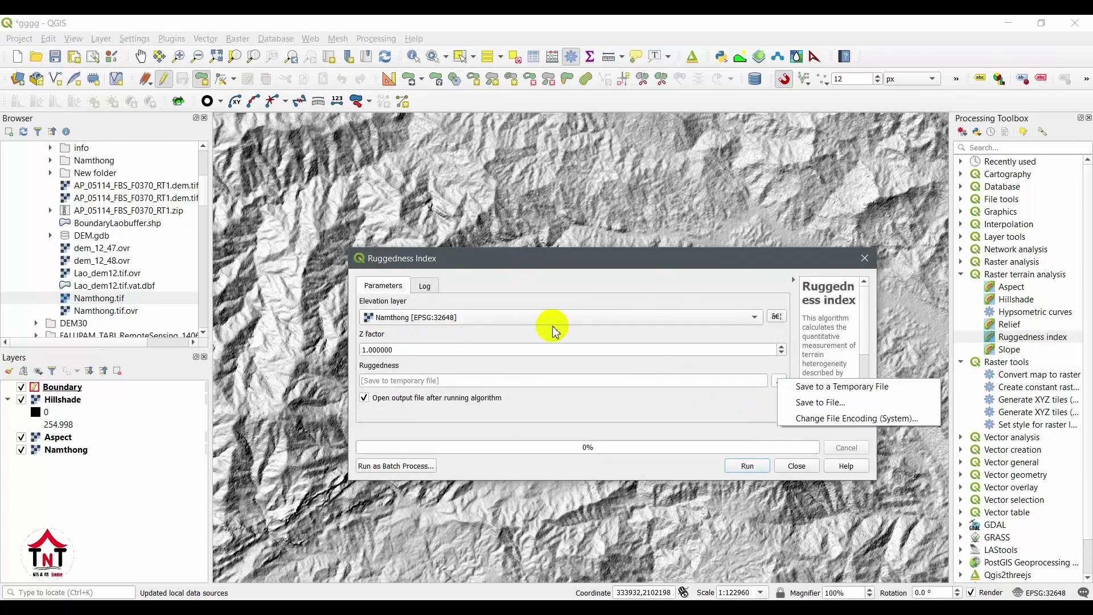
click(790, 403)
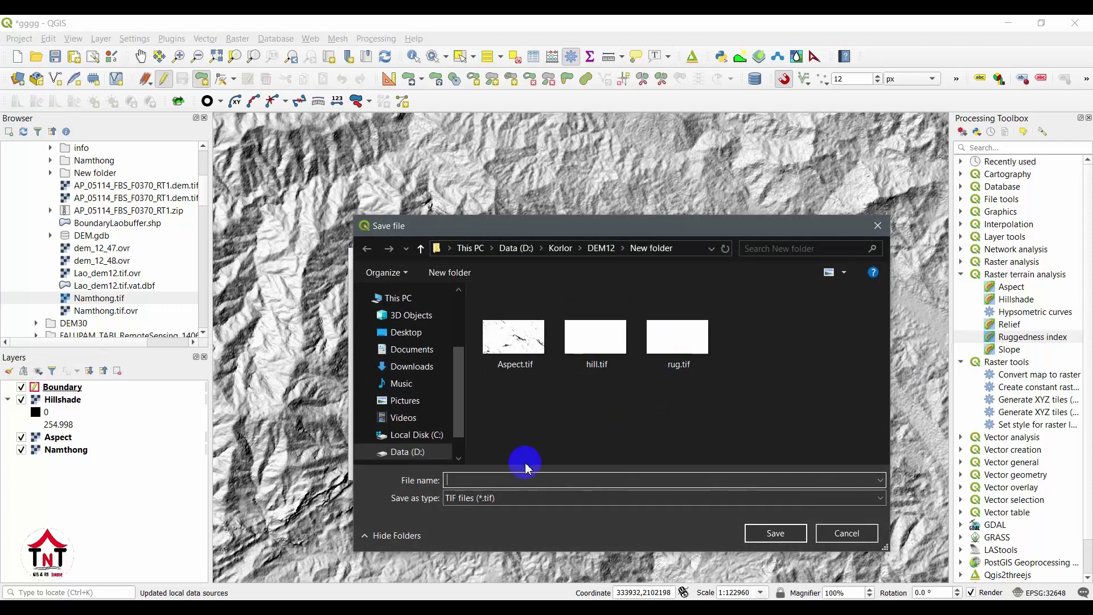
text(Rua)
key(BackSpace)
text(g)
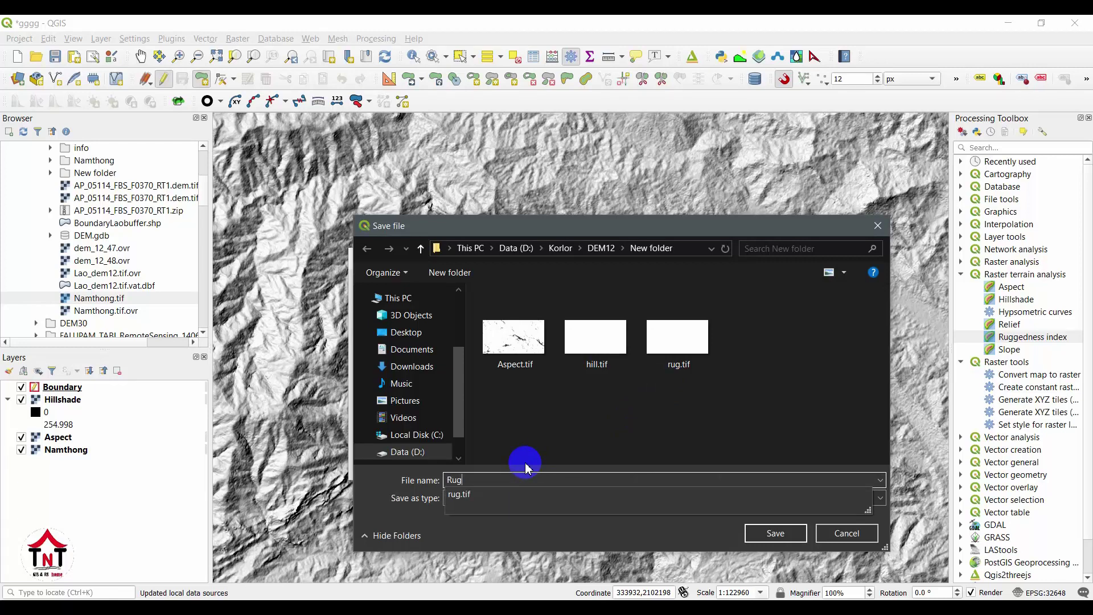
text(g)
click(763, 533)
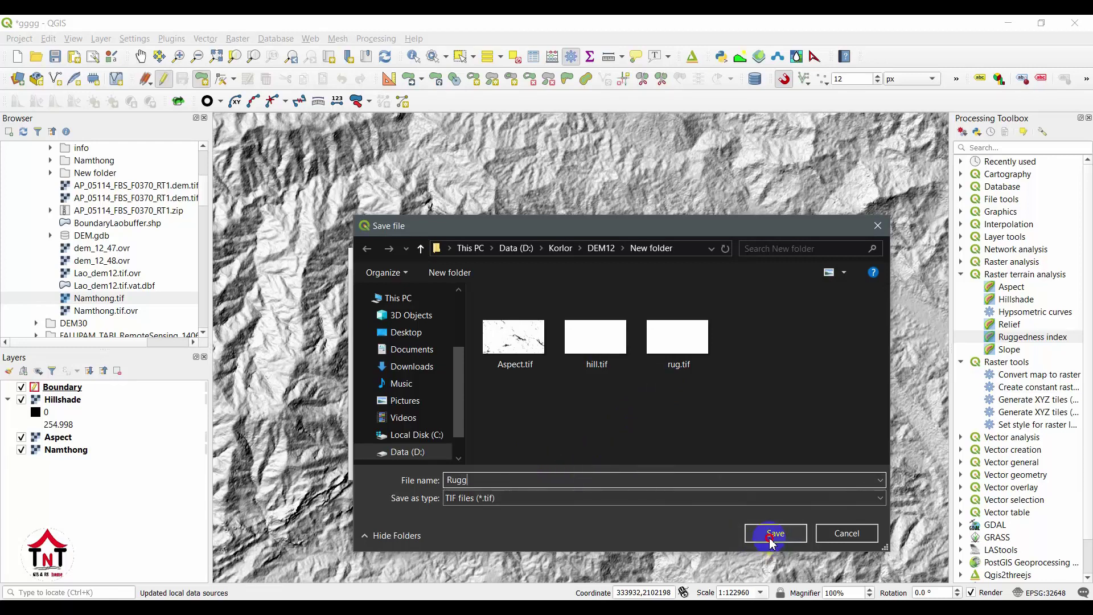
Run the Ruggedness index tool with a Z factor of 1 and close its dialog
click(739, 464)
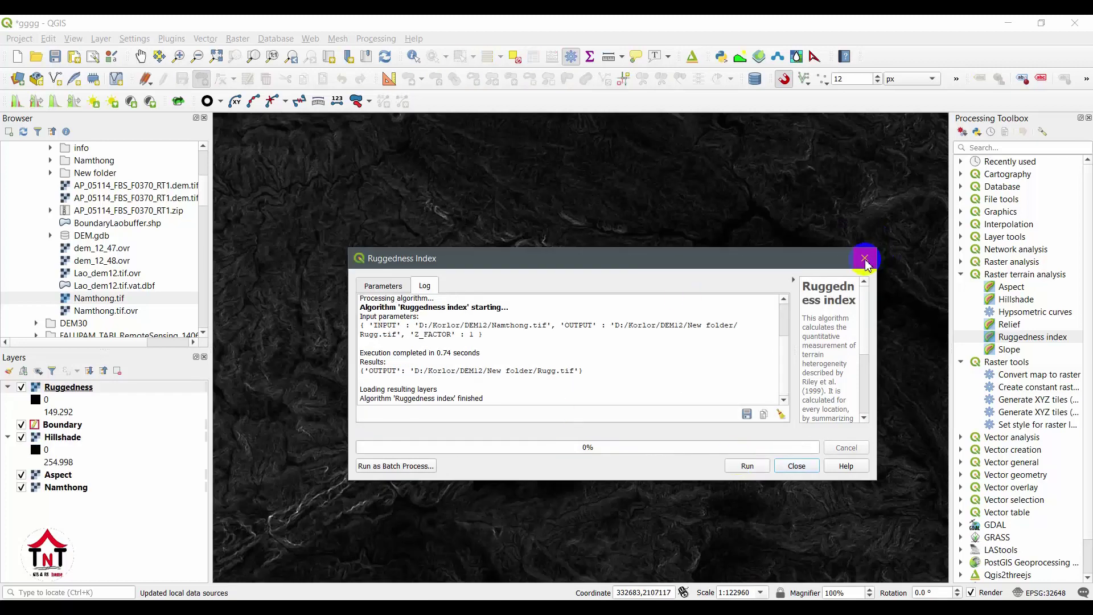
click(864, 259)
scroll(449, 331, down, 3)
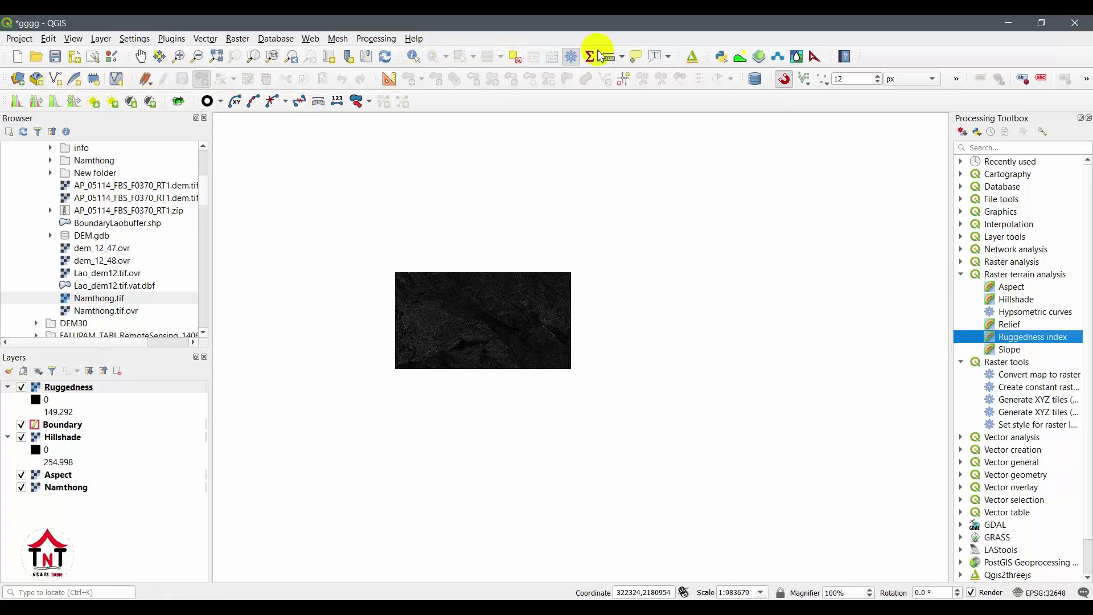
Activate the Identify Features tool and dismiss the desktop notification
click(413, 59)
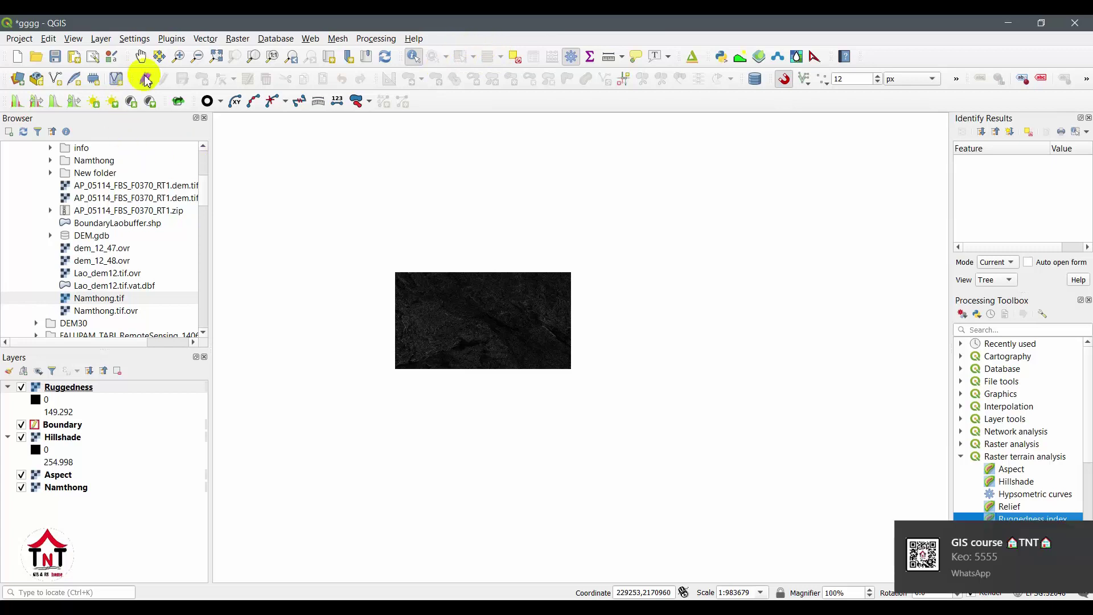
click(966, 544)
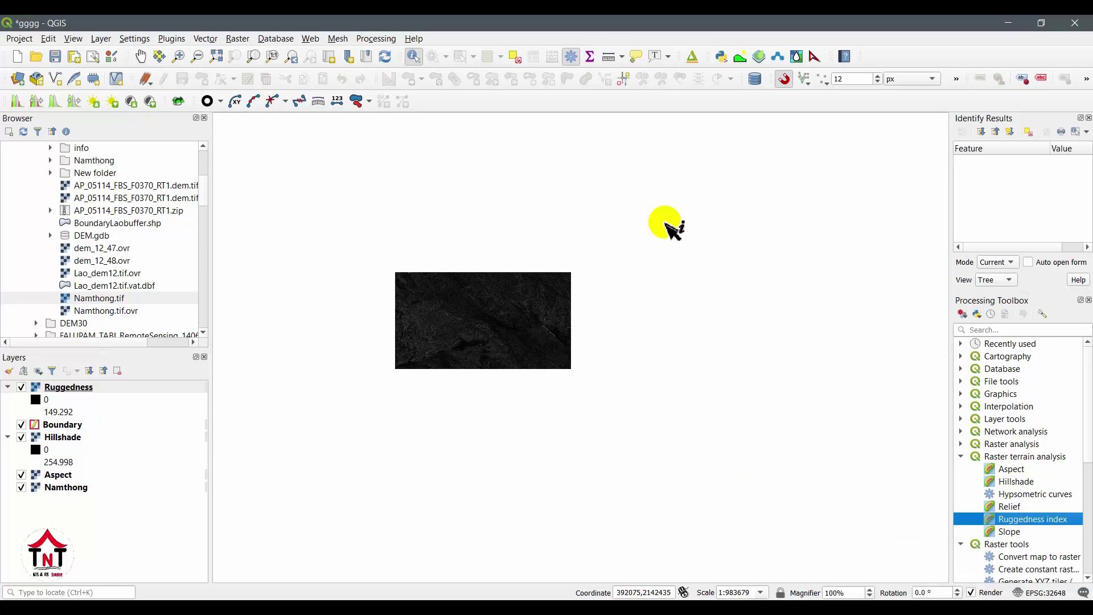
Set up the Slope tool with Namthong as the elevation layer
click(1010, 532)
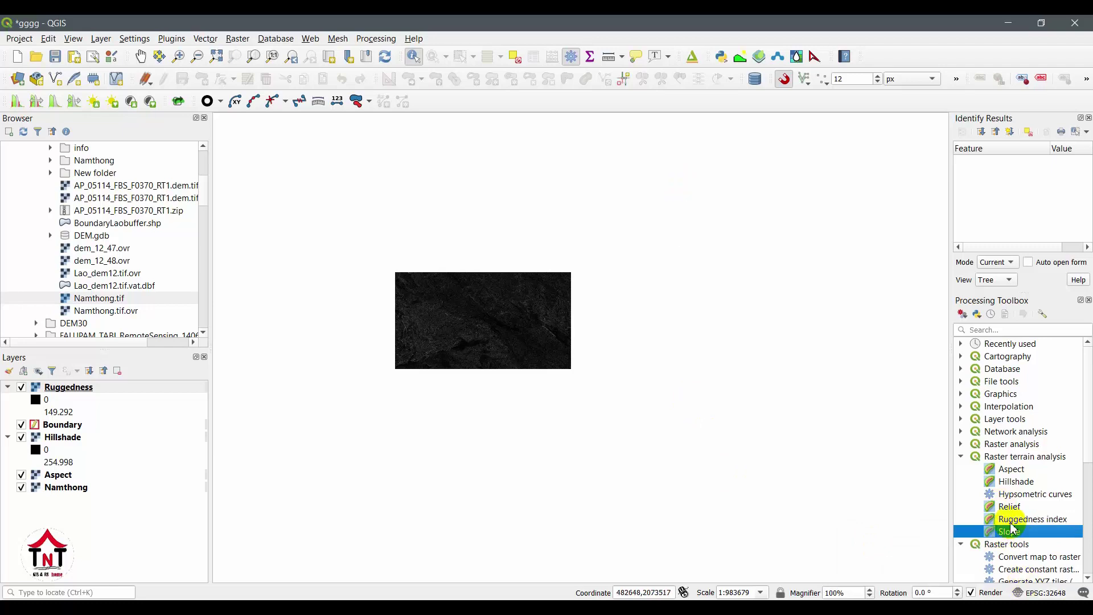
double_click(1010, 532)
click(480, 340)
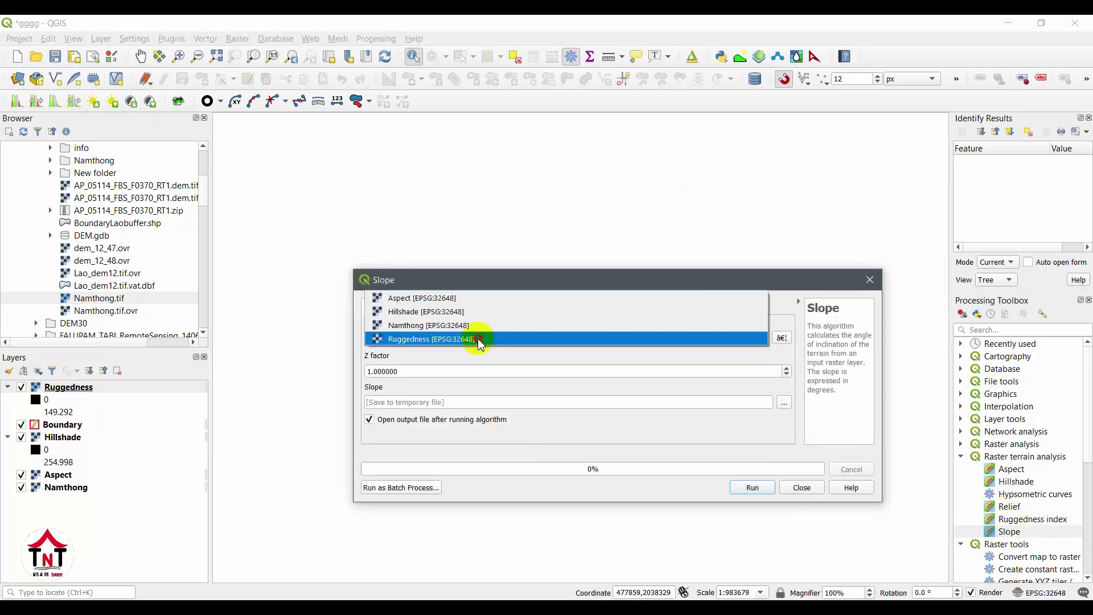
click(471, 326)
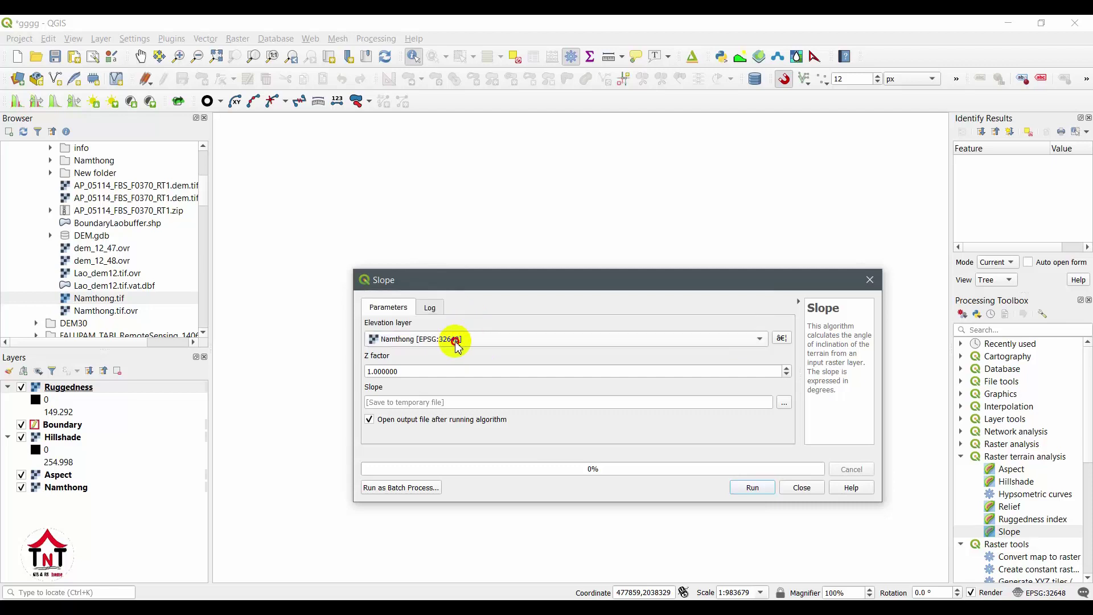
click(455, 340)
click(458, 345)
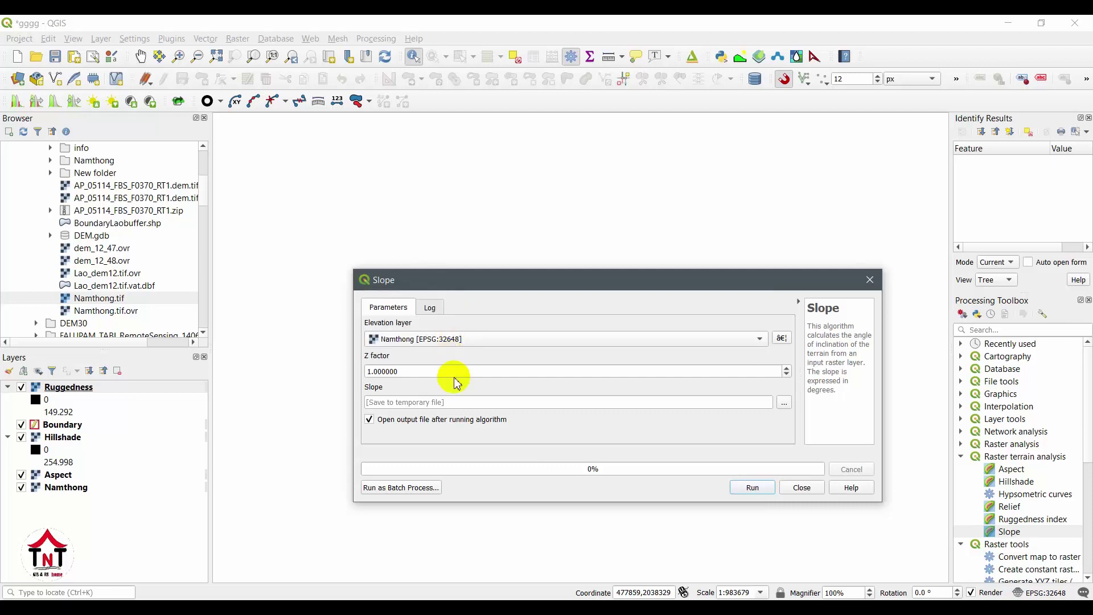
Set the slope output file to slop.tif in D:\Korlor\DEM12\New folder, then run the Slope tool and close its dialog
click(784, 401)
click(820, 420)
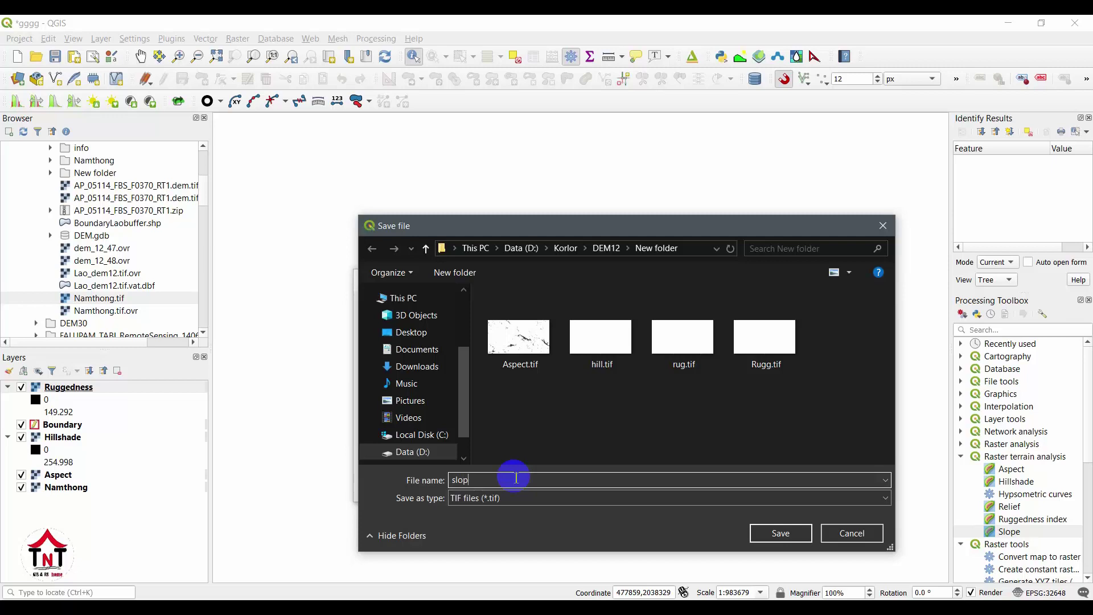
click(793, 531)
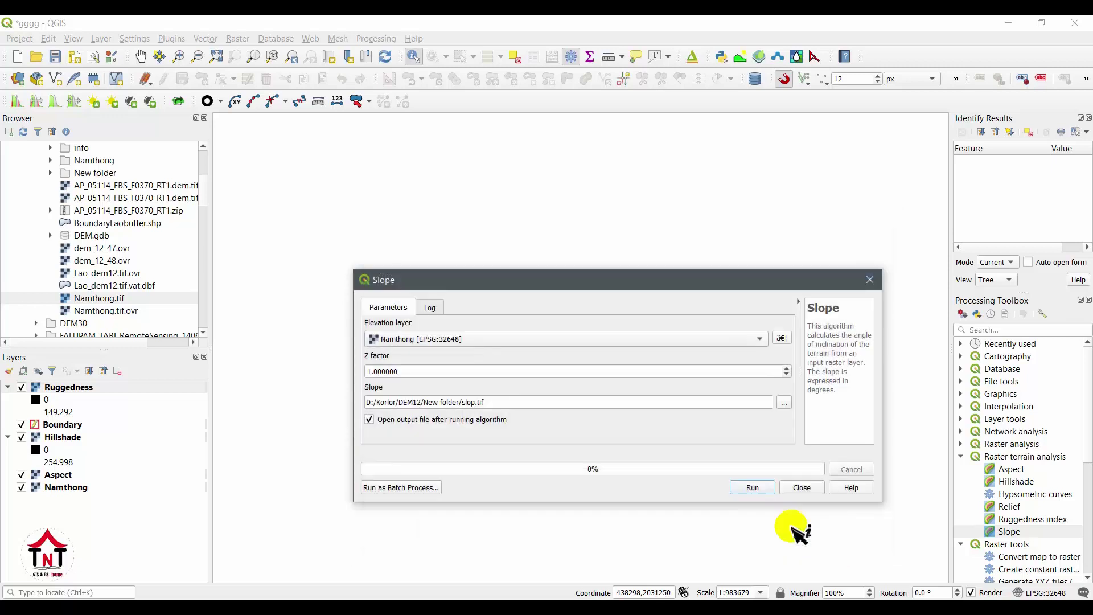
click(750, 489)
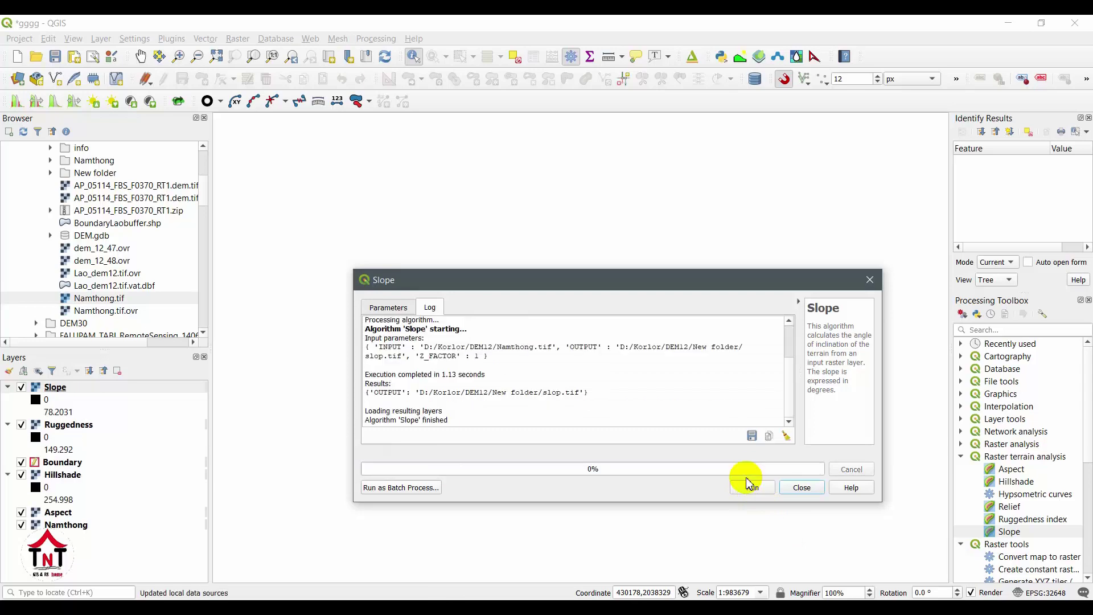
click(869, 283)
Hide the Ruggedness, Boundary, Aspect and Slope layers so the Hillshade layer can be compared with Slope
scroll(512, 307, up, 2)
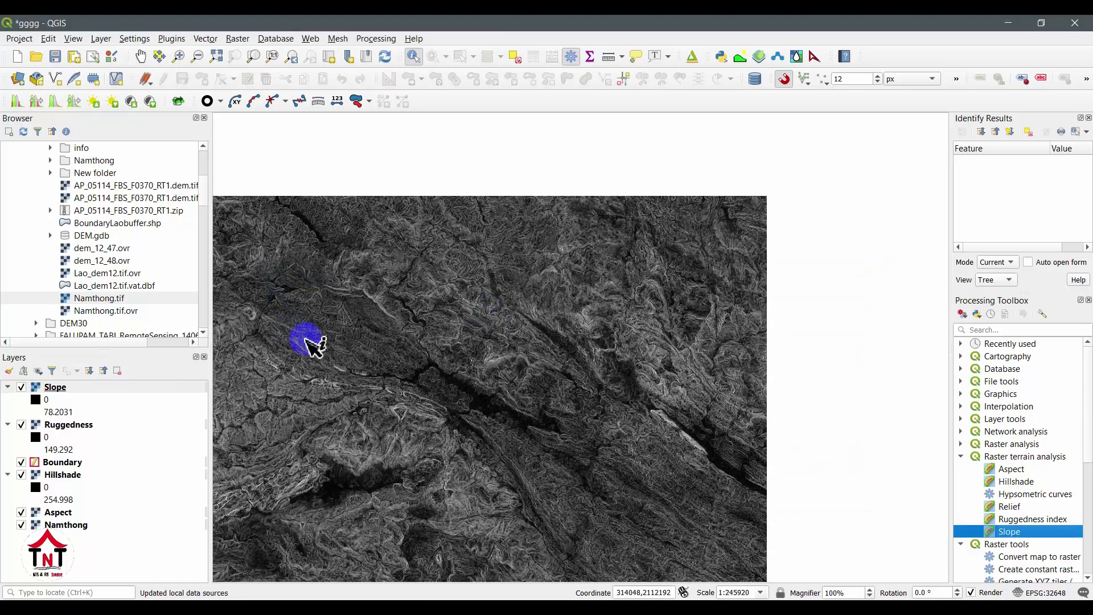
drag(307, 342, 422, 305)
click(21, 425)
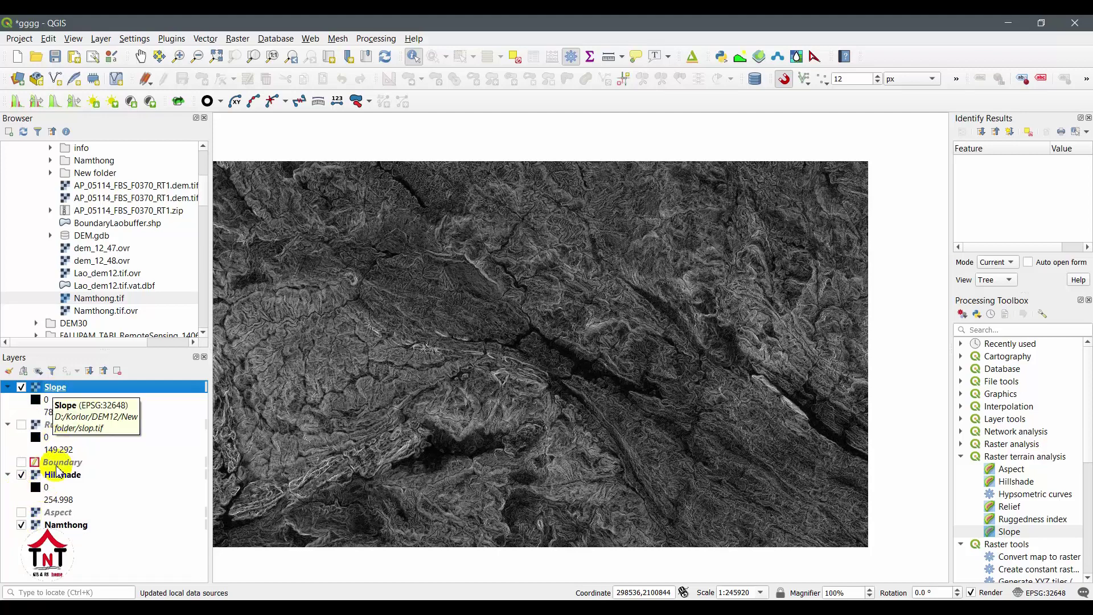
click(21, 387)
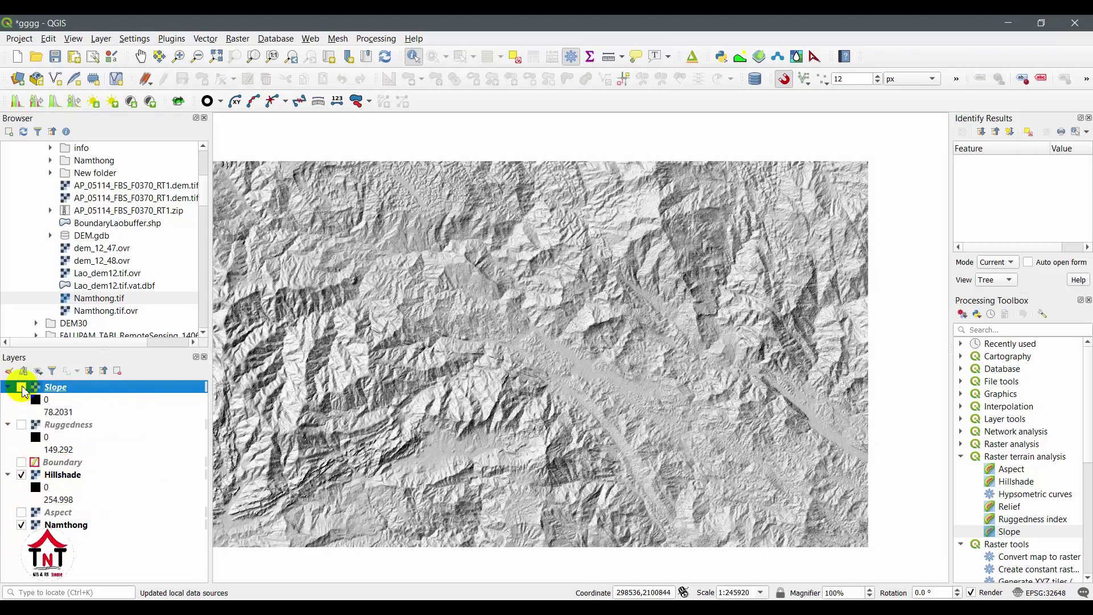
Toggle the Slope layer's visibility to compare it with the Hillshade layer underneath
click(22, 387)
click(22, 388)
click(22, 388)
click(22, 387)
Show the Slope layer and lower its global opacity to roughly half
double_click(22, 387)
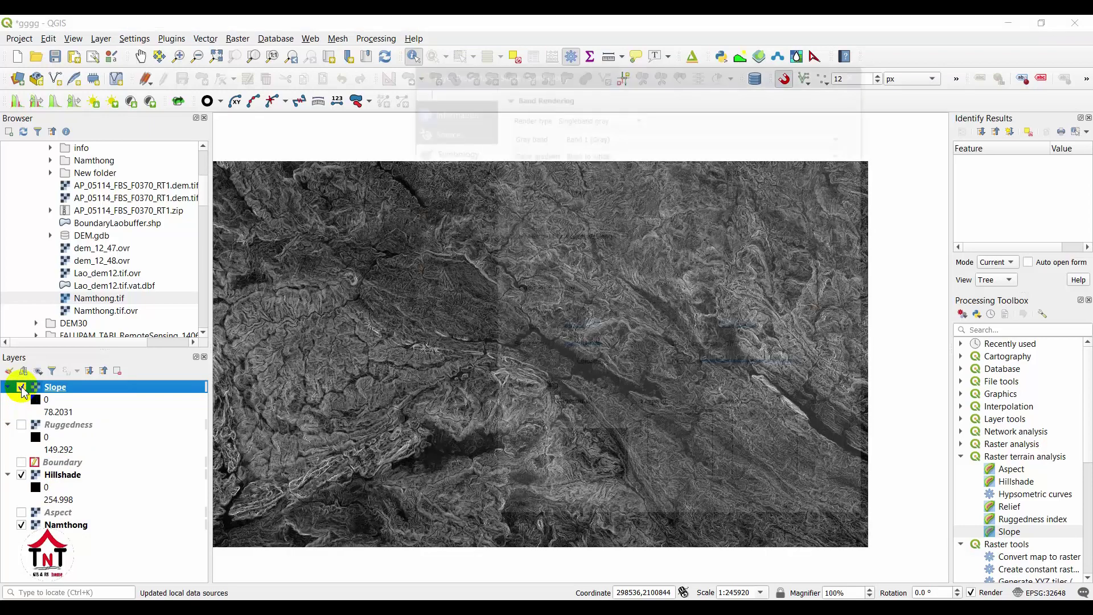
click(459, 168)
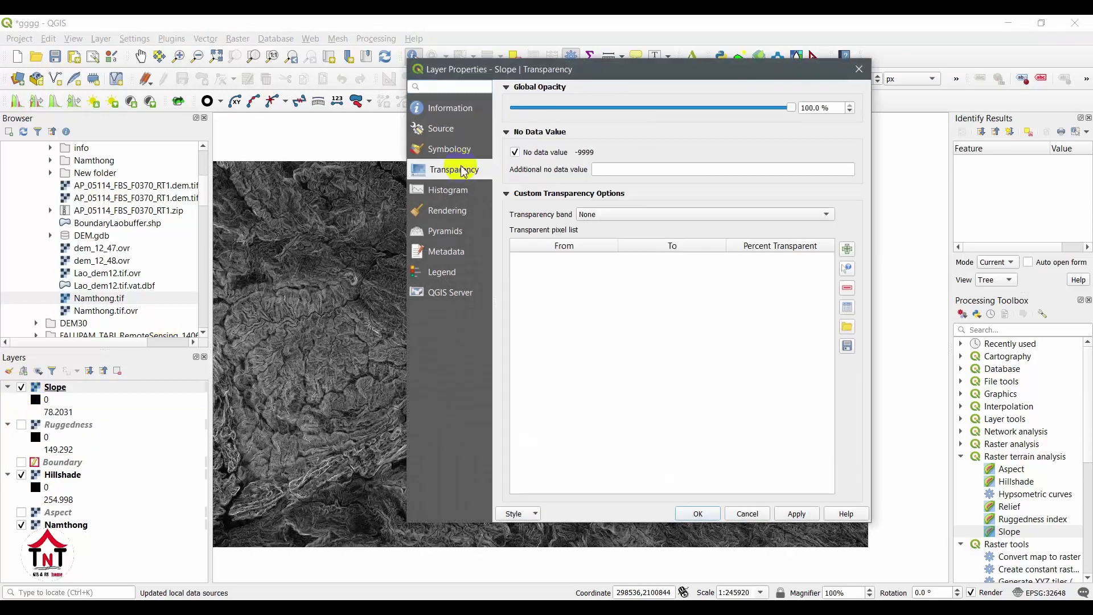
drag(792, 108, 655, 109)
Change the Slope layer's render type to Multiband color, apply it and close the layer properties
click(452, 150)
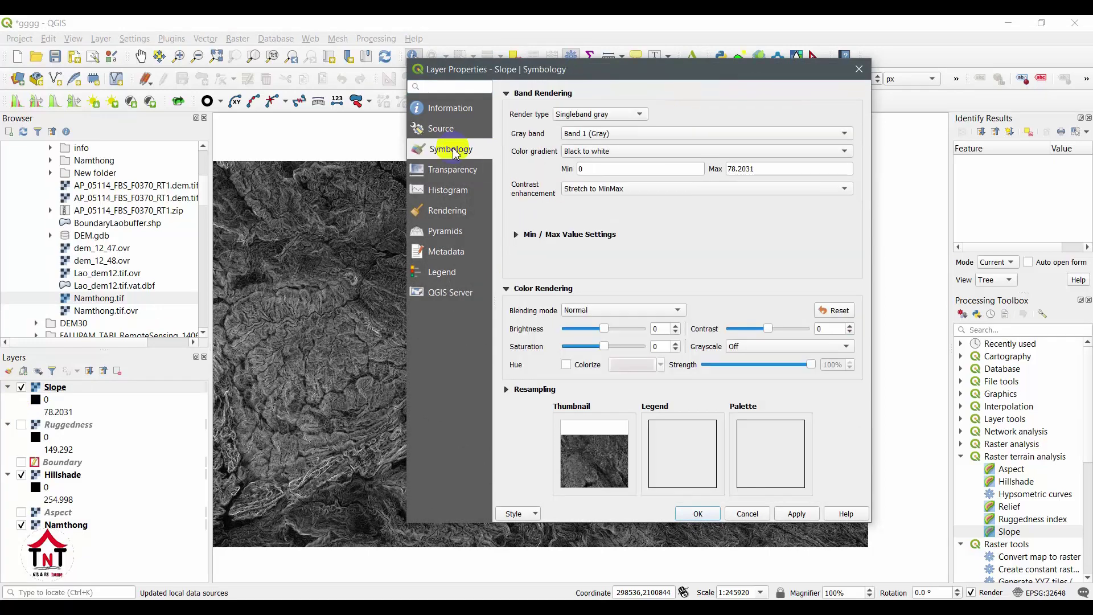
click(596, 115)
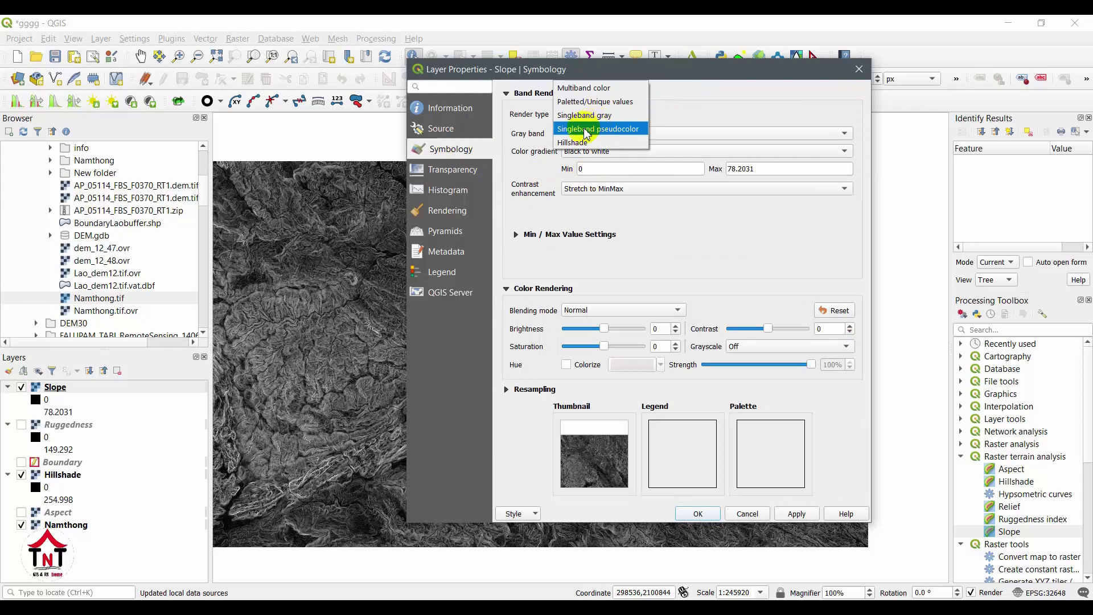
click(575, 117)
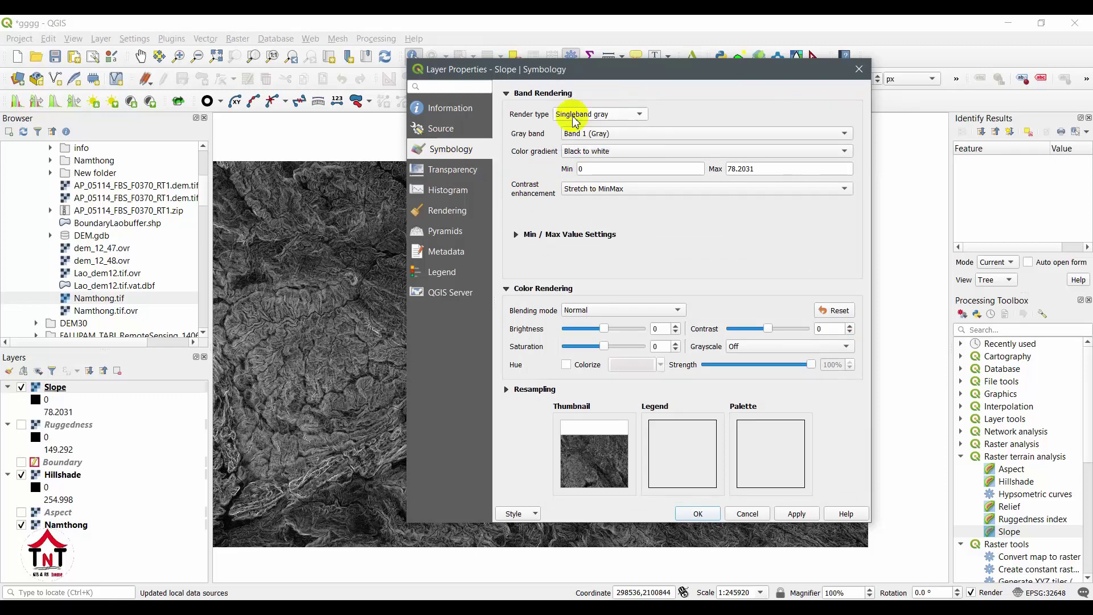
click(577, 115)
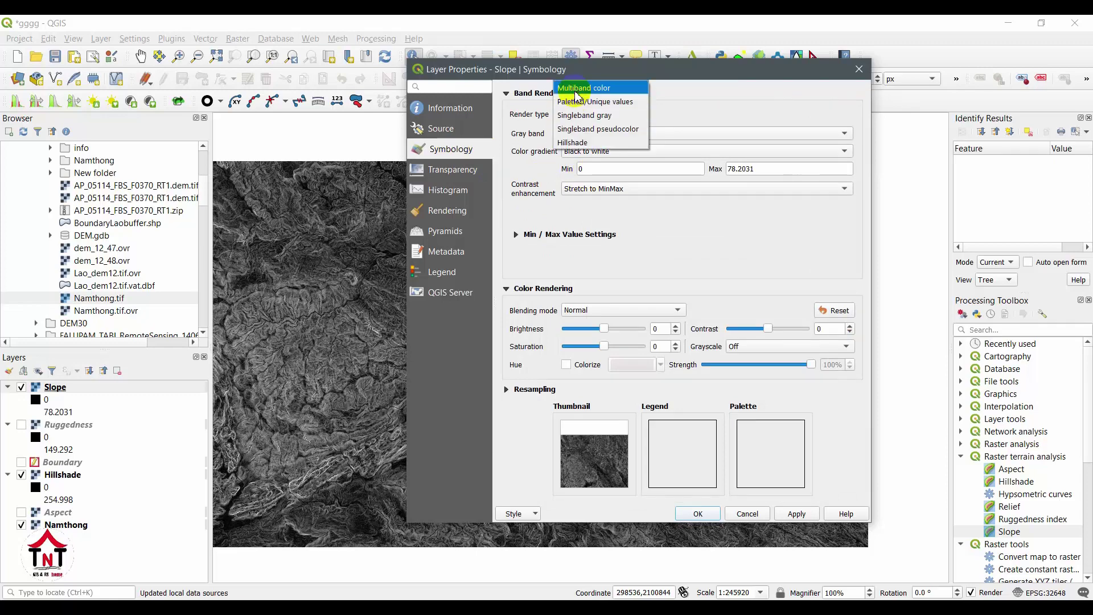
click(575, 89)
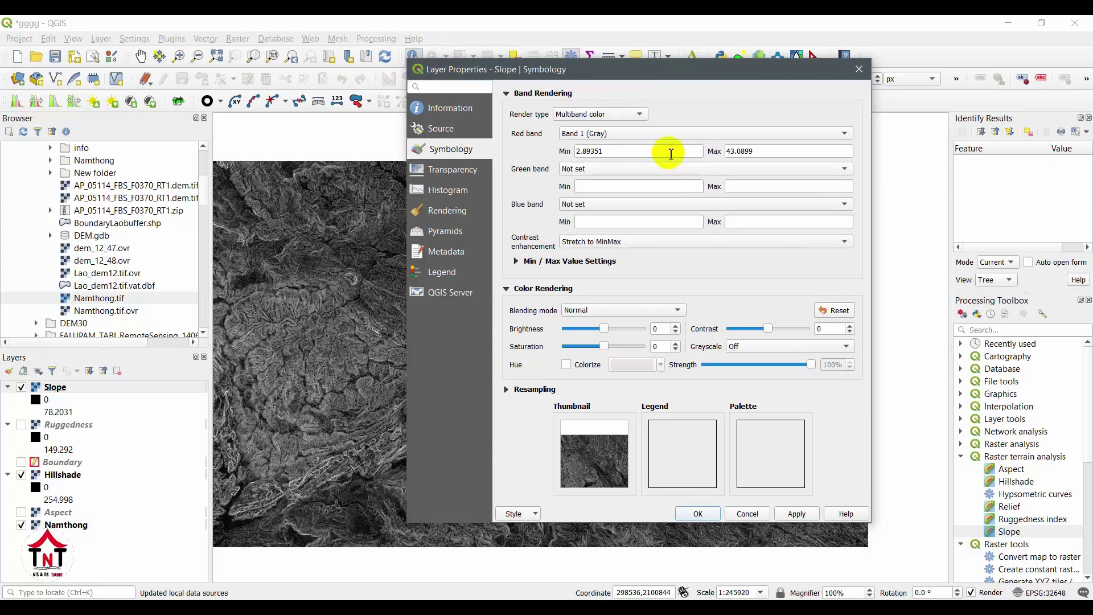
click(638, 185)
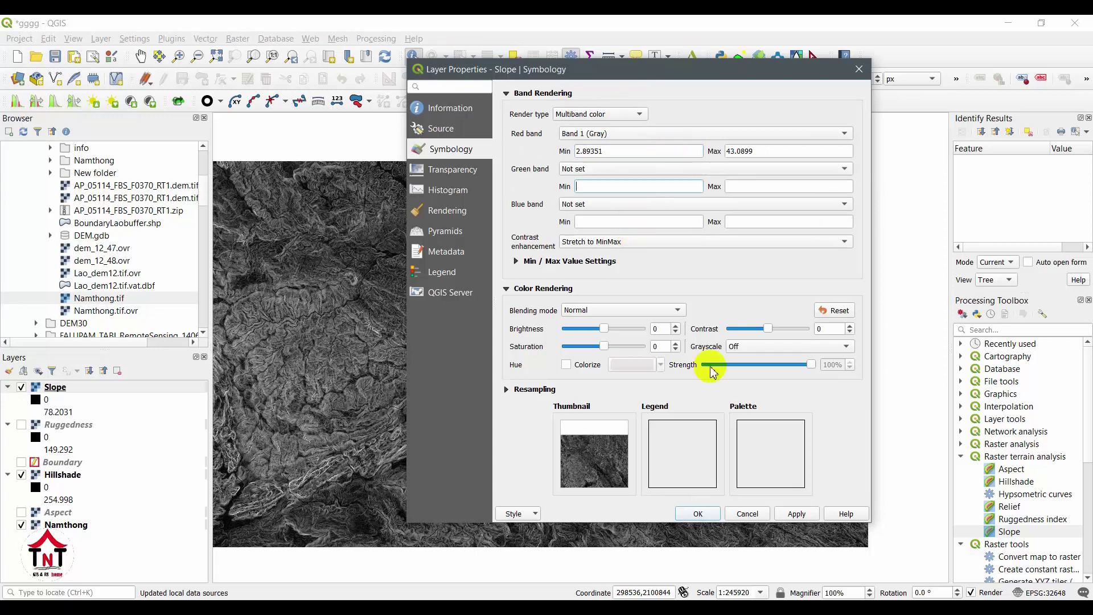
click(796, 515)
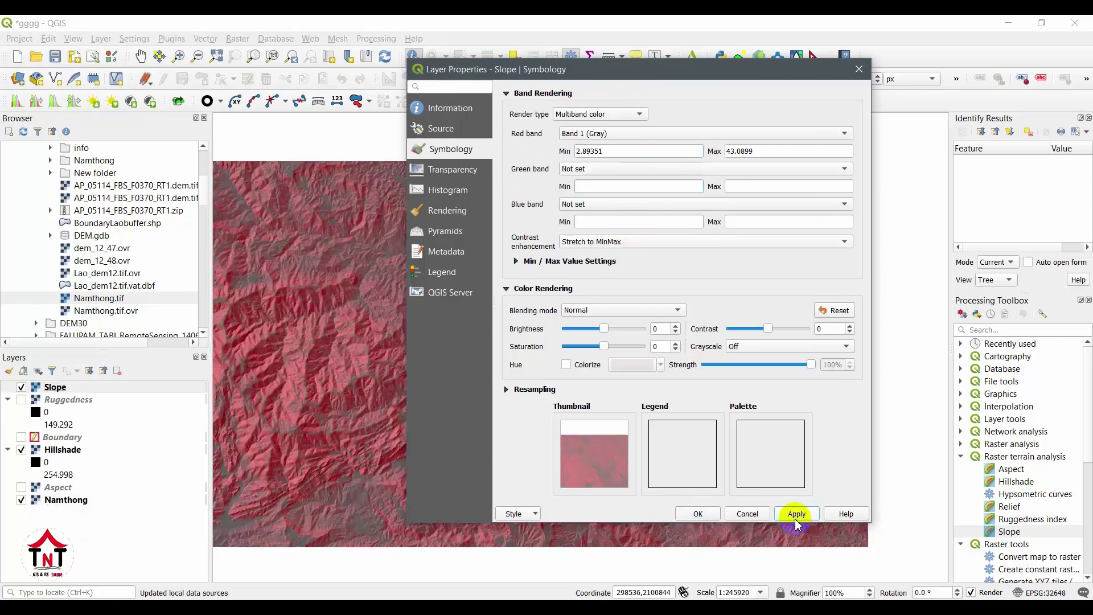
click(690, 515)
Check the recoloured Slope layer on the map and set its green band to Band 1 (Gray)
scroll(513, 410, up, 4)
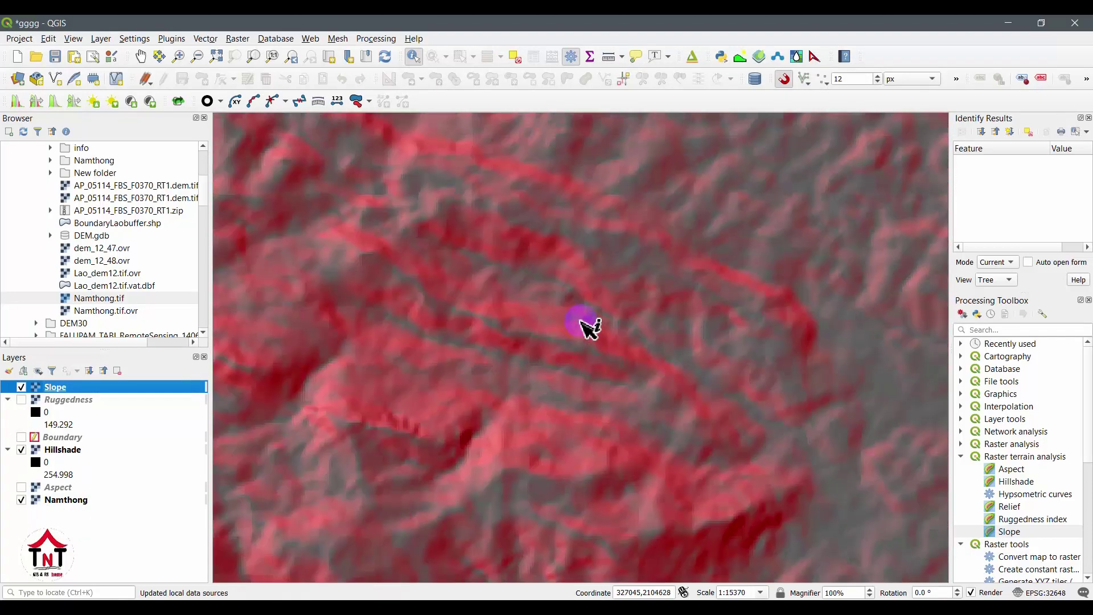
scroll(575, 336, down, 2)
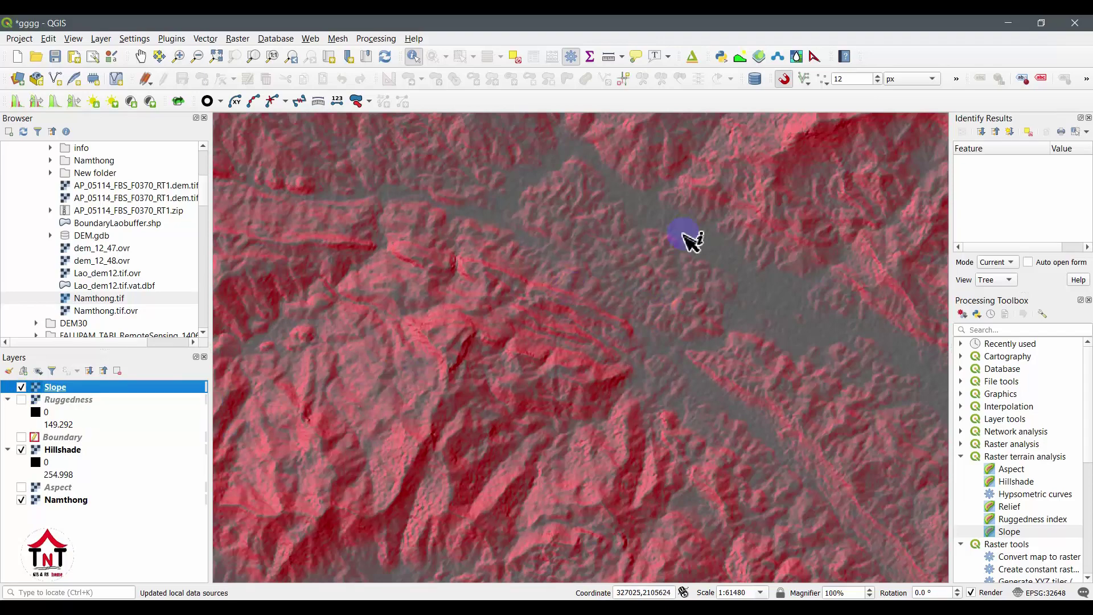
scroll(735, 216, up, 1)
scroll(663, 251, down, 3)
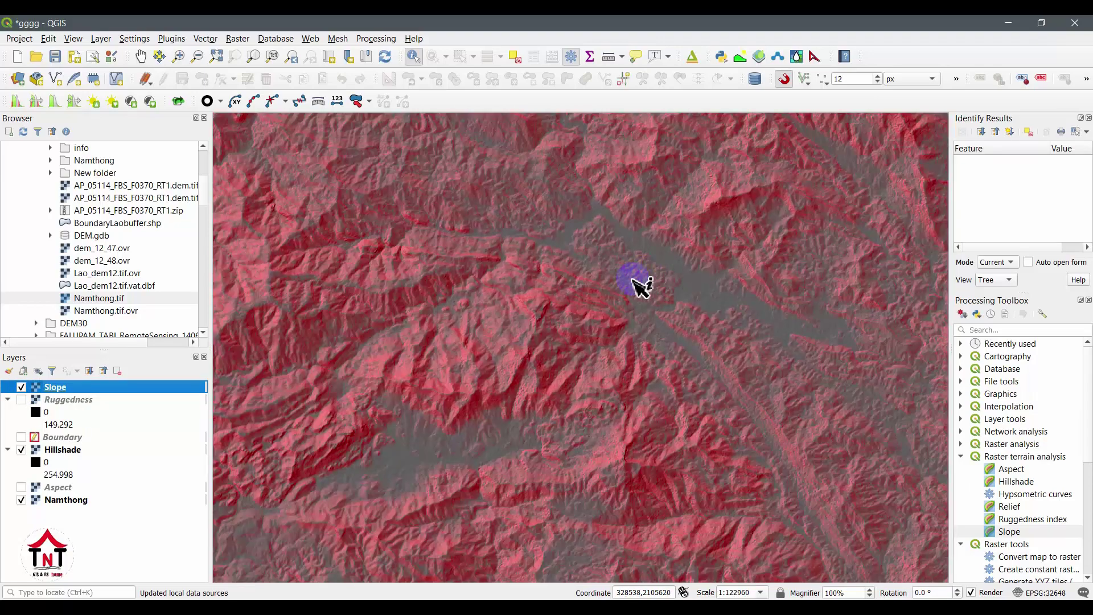
scroll(585, 322, down, 1)
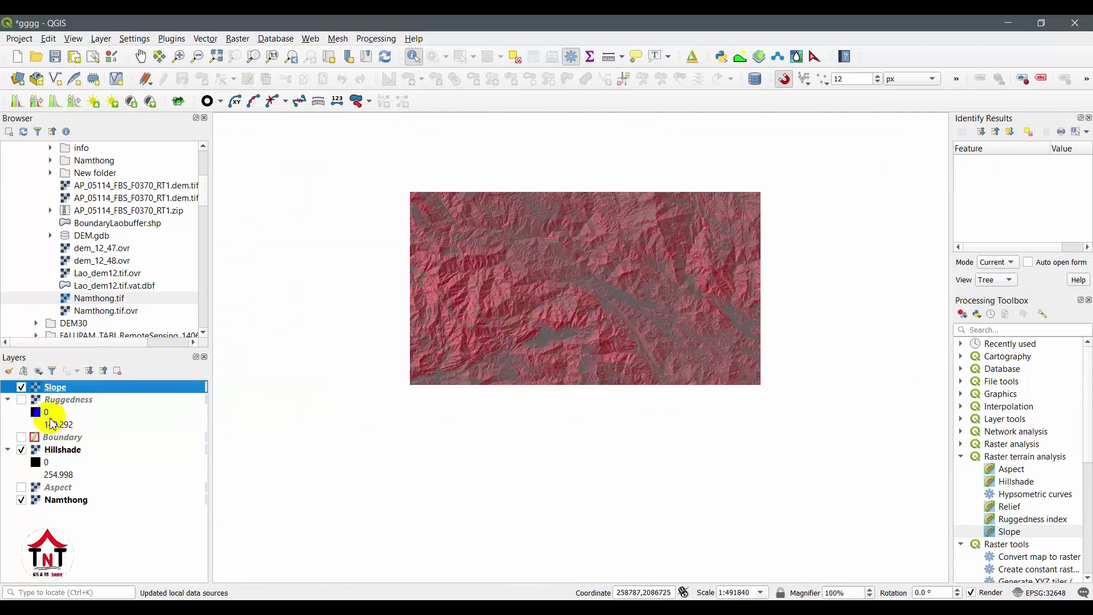
double_click(46, 392)
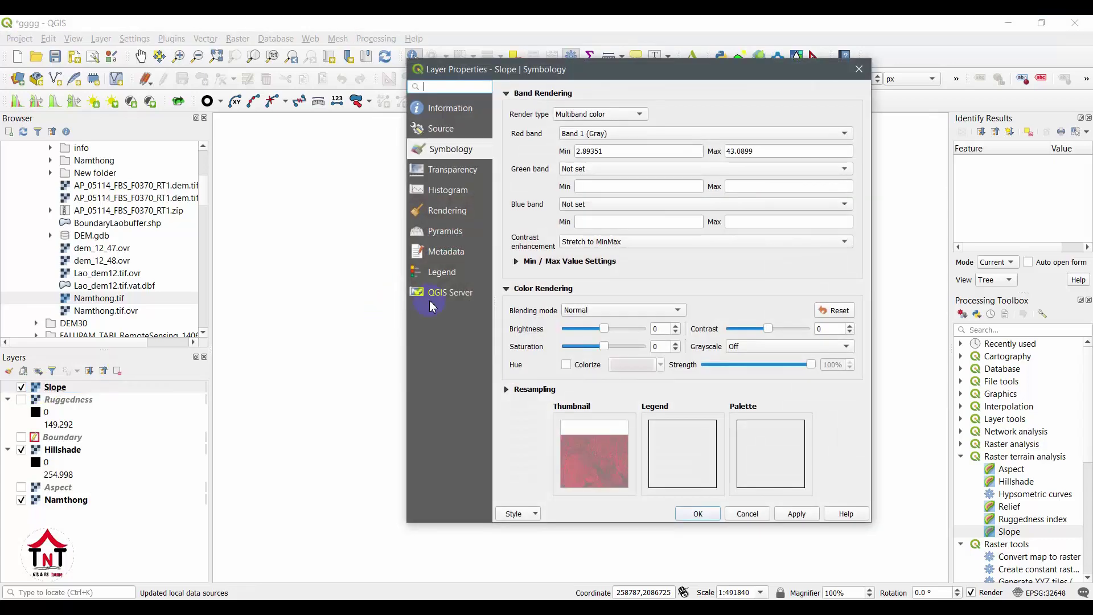
click(648, 135)
click(647, 136)
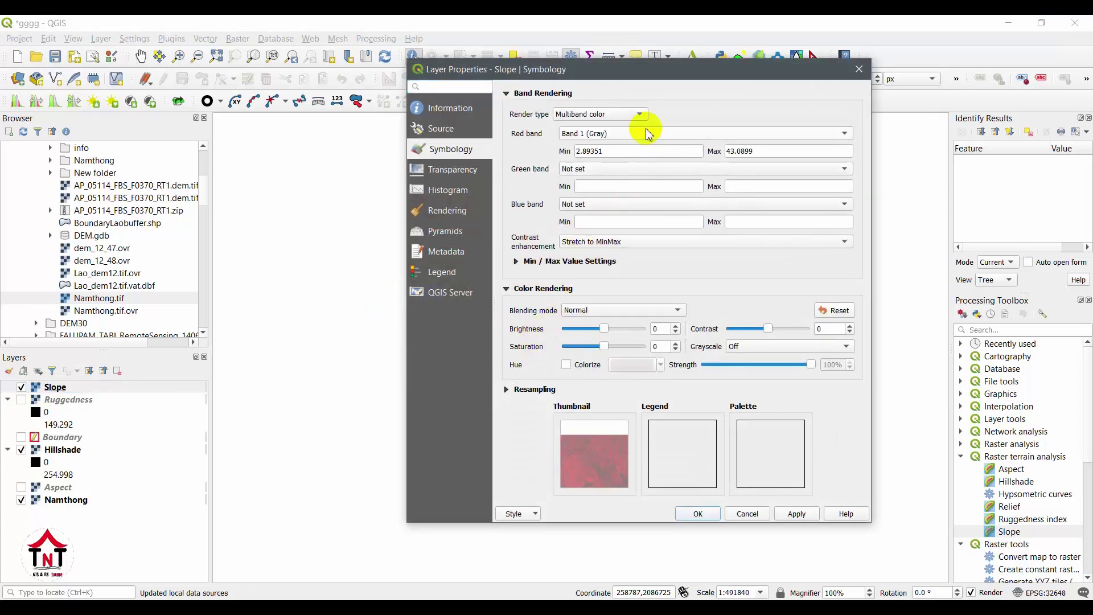
click(665, 170)
click(662, 184)
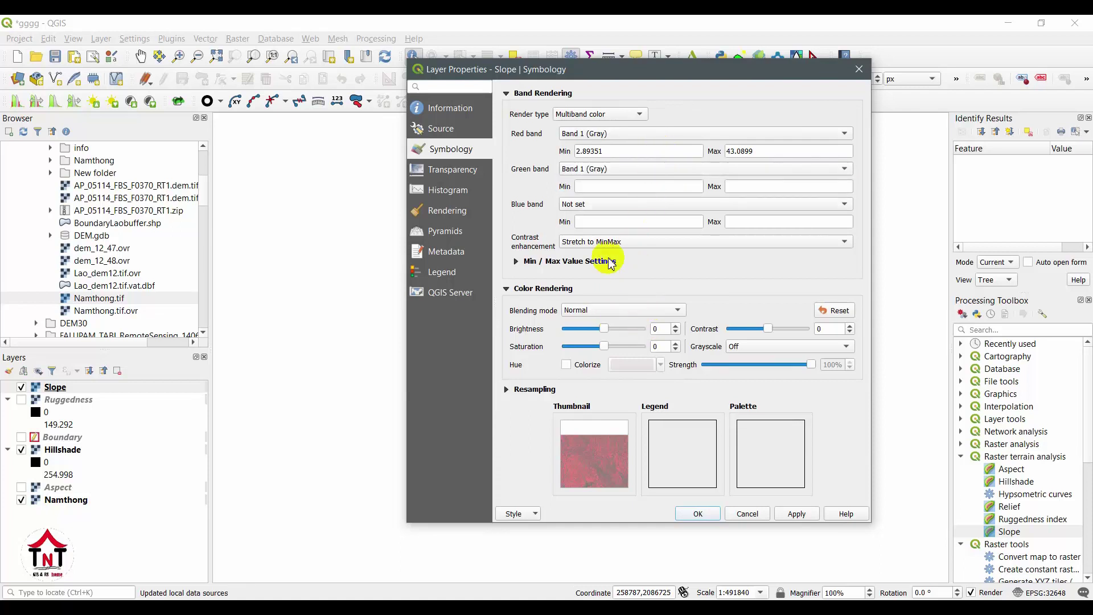
Set the Slope layer's contrast enhancement to Stretch and clip to MinMax, apply it and close the properties
click(618, 242)
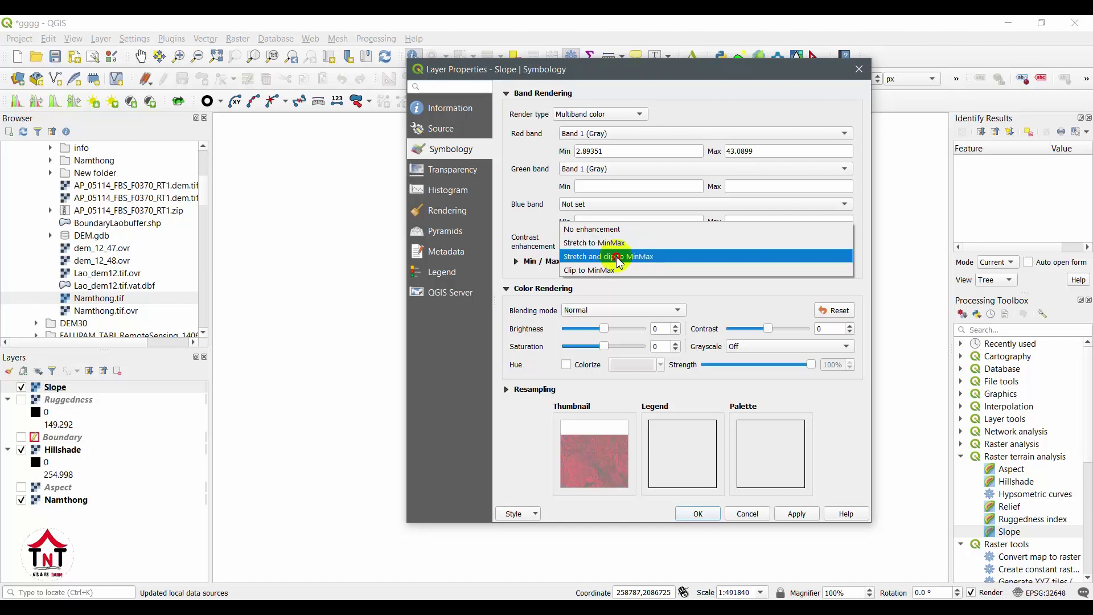
click(619, 257)
click(806, 515)
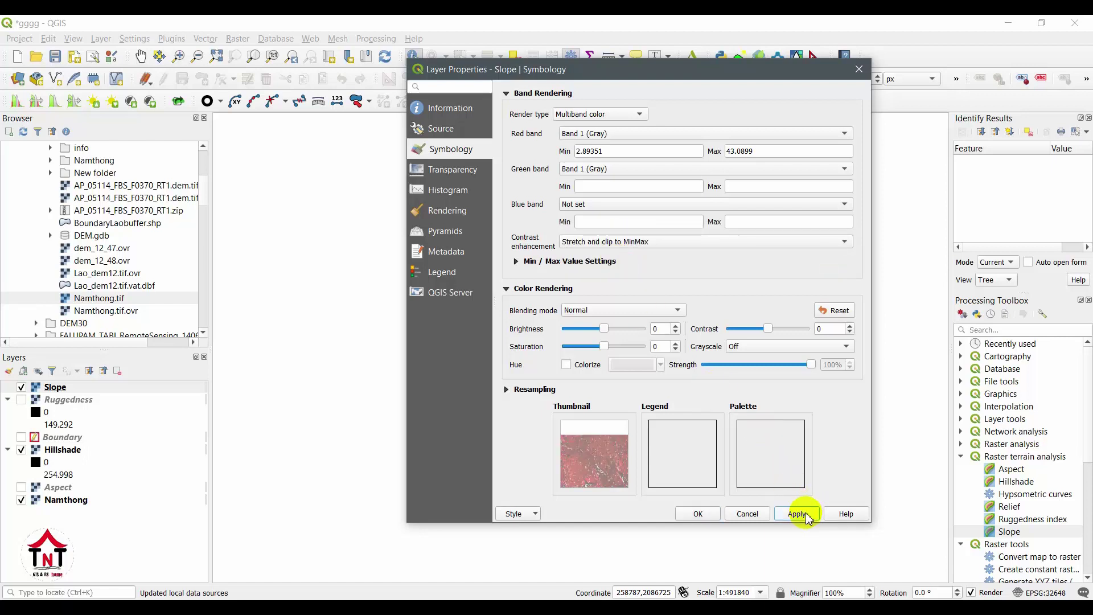
drag(686, 69, 540, 137)
click(765, 556)
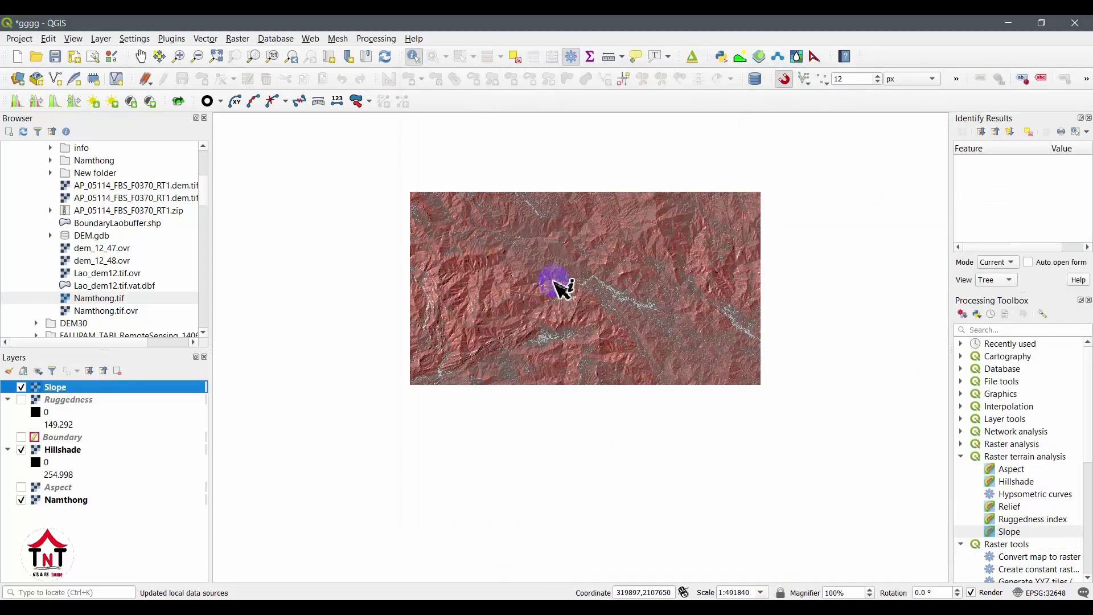
Examine the restyled Slope layer over the Hillshade, comparing valley floors and steep ridges across the raster
scroll(708, 316, up, 3)
scroll(707, 329, up, 1)
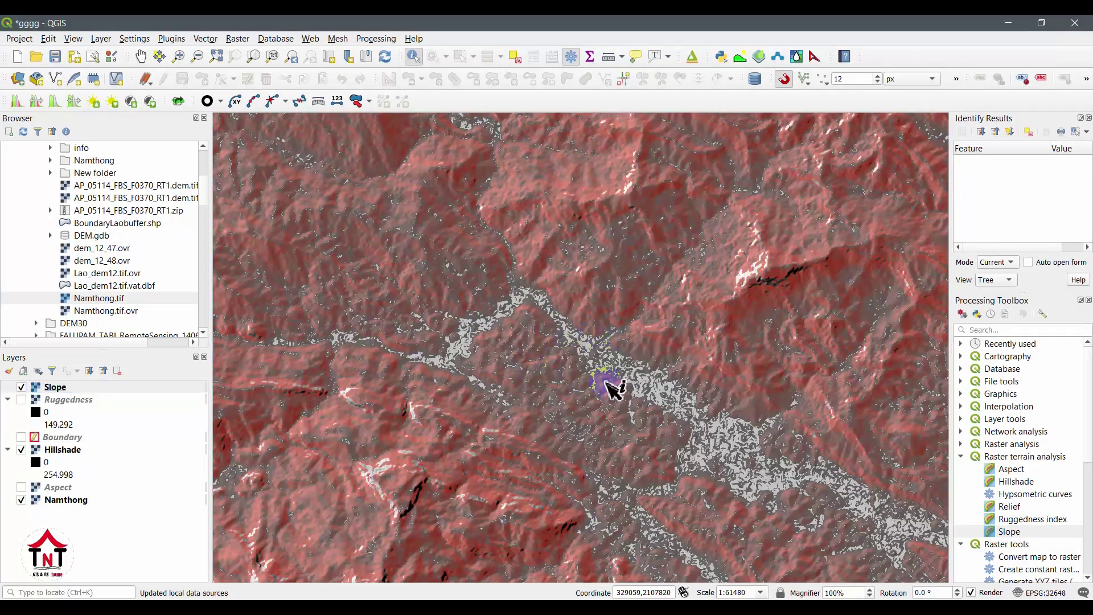
scroll(725, 419, up, 1)
scroll(729, 422, down, 1)
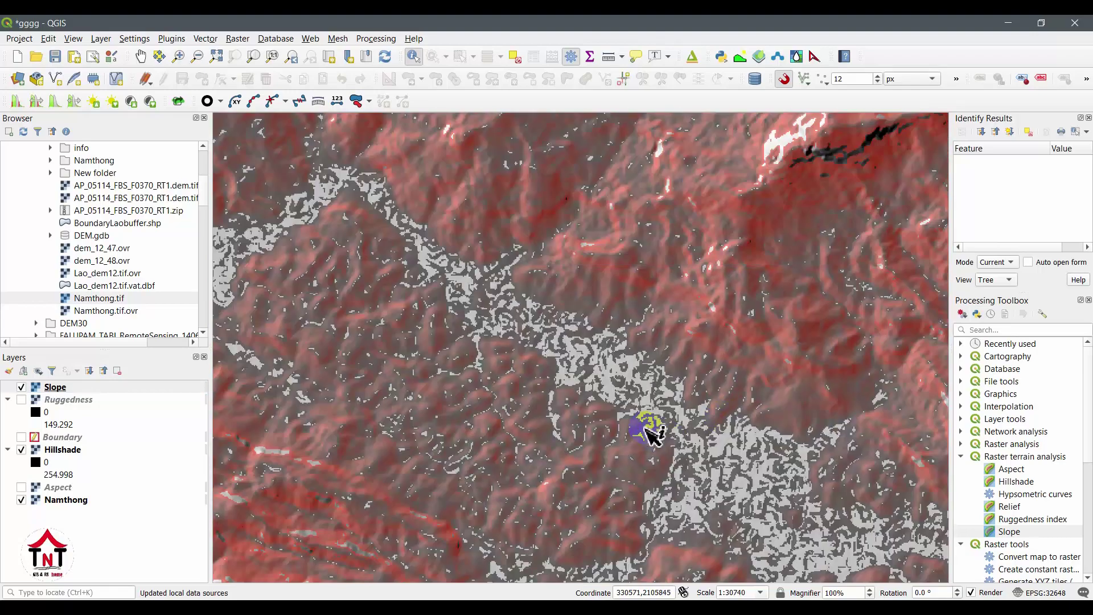
drag(716, 489, 543, 372)
drag(717, 524, 596, 194)
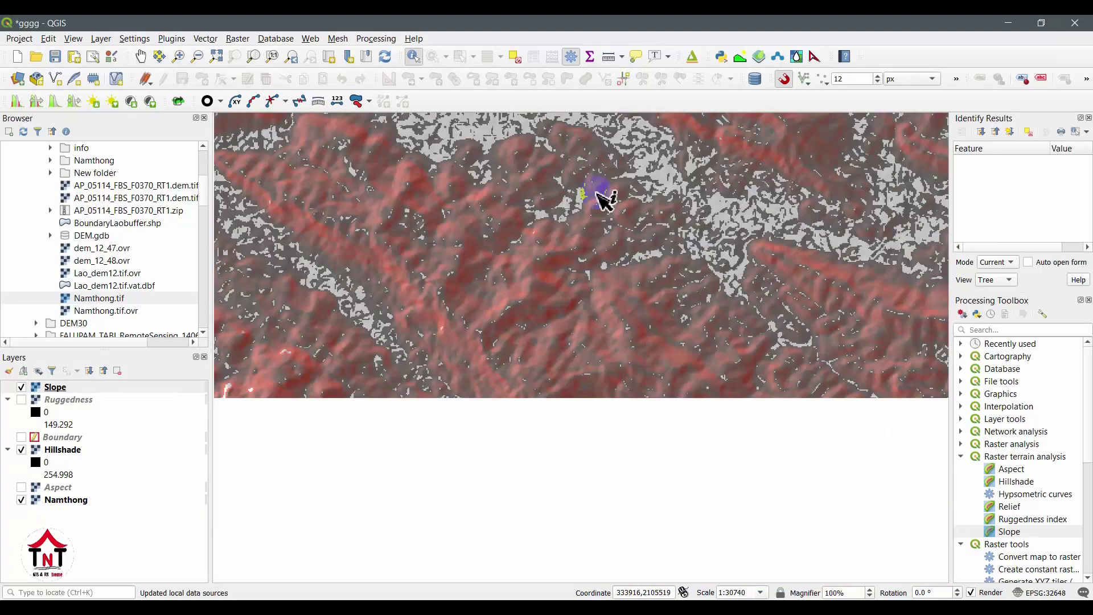
scroll(588, 280, down, 1)
drag(525, 360, 743, 212)
drag(494, 353, 740, 224)
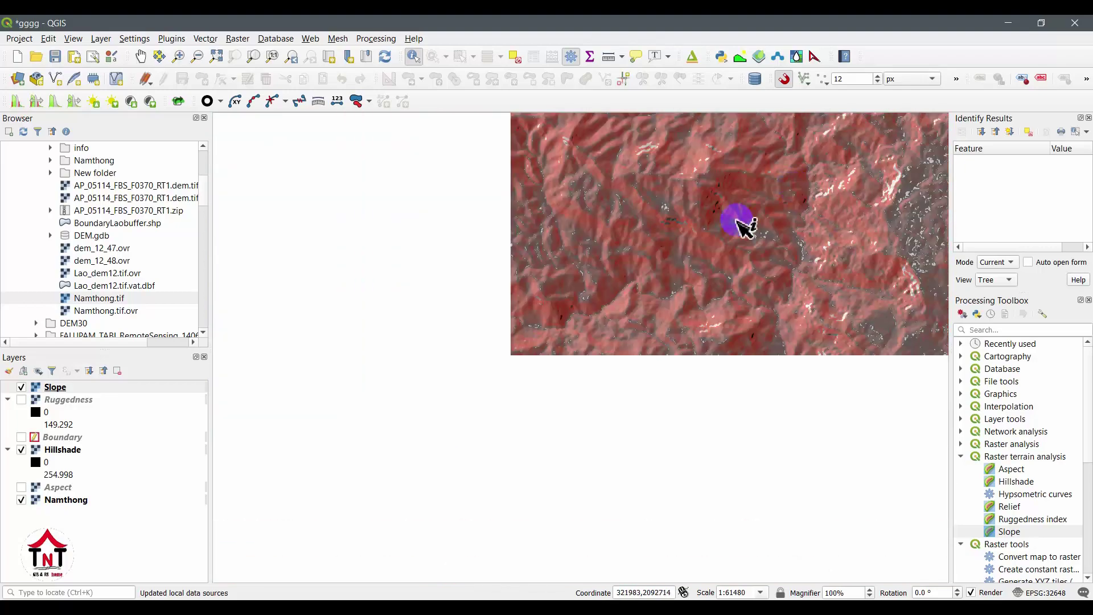
scroll(597, 288, down, 1)
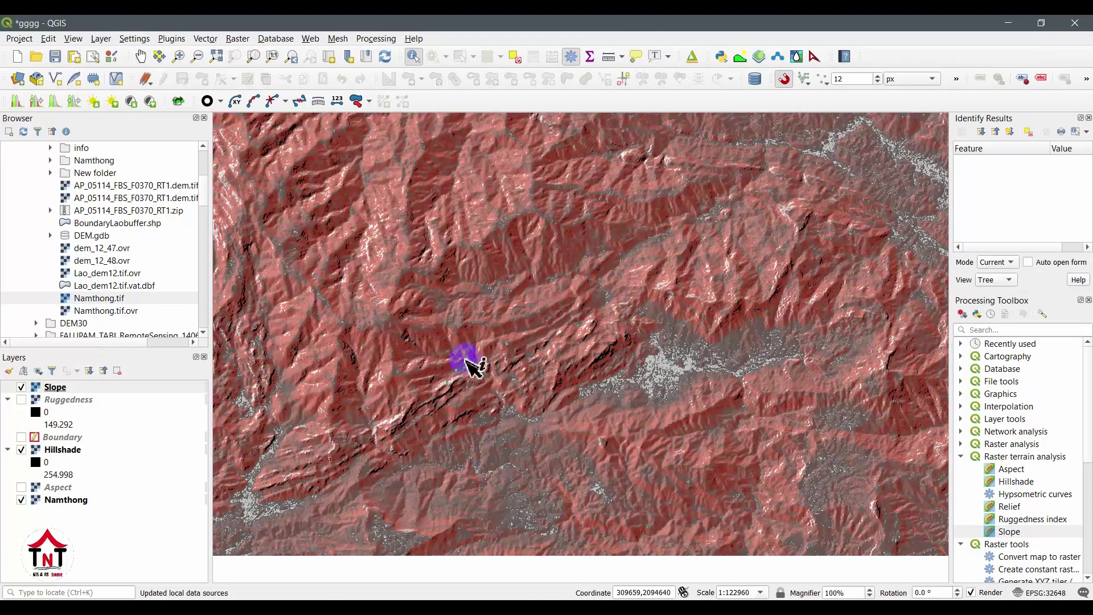
drag(464, 361, 480, 391)
scroll(515, 373, down, 1)
scroll(391, 354, up, 1)
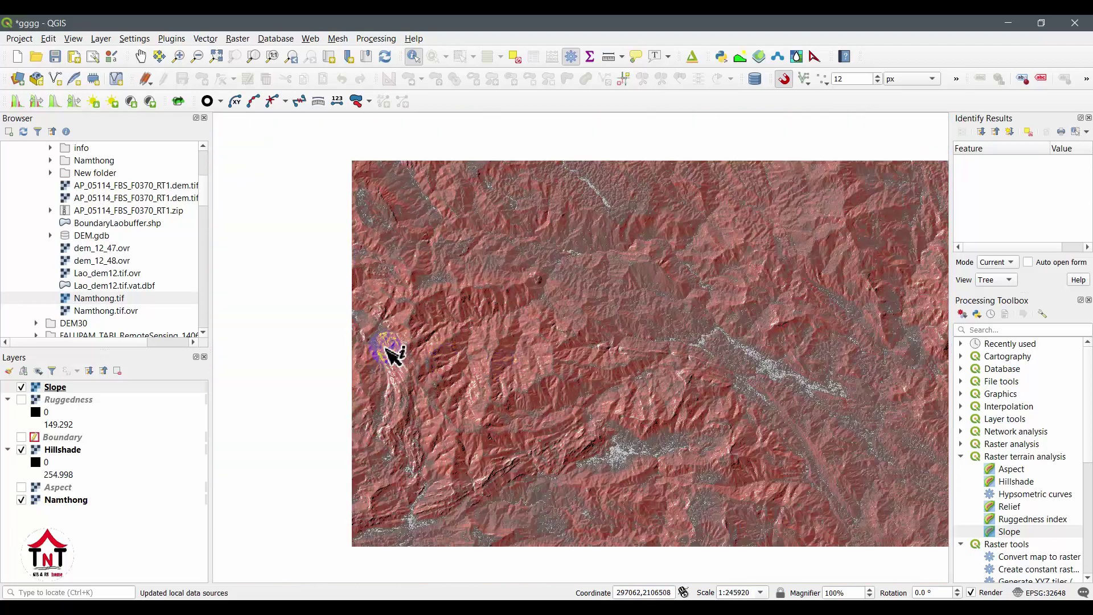
scroll(501, 349, up, 1)
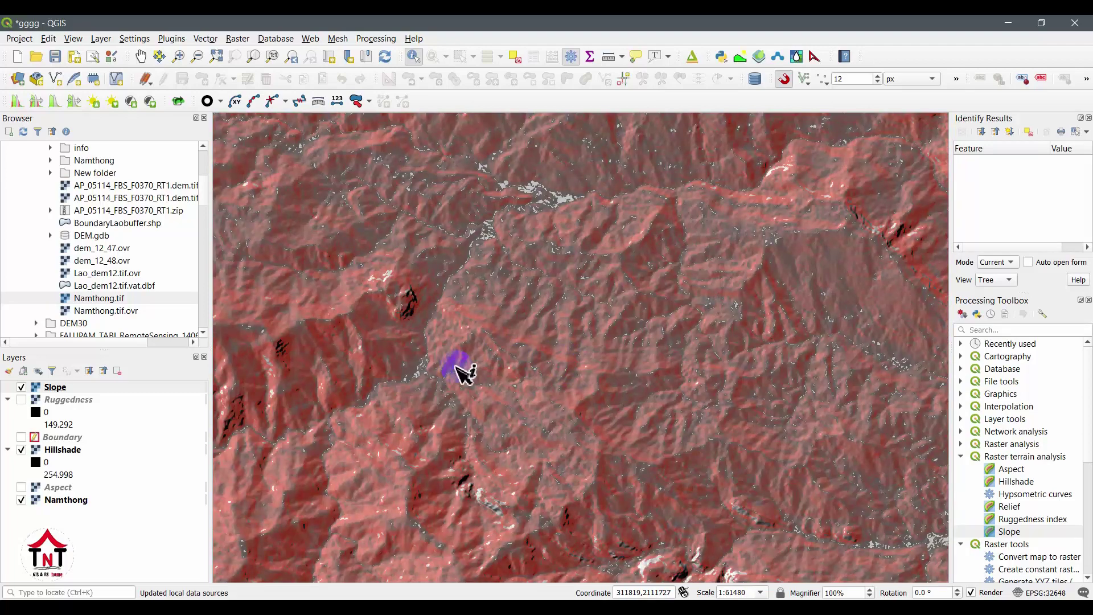
Hide the Slope layer, change the Hillshade layer's render type to Multiband color and apply it
click(22, 387)
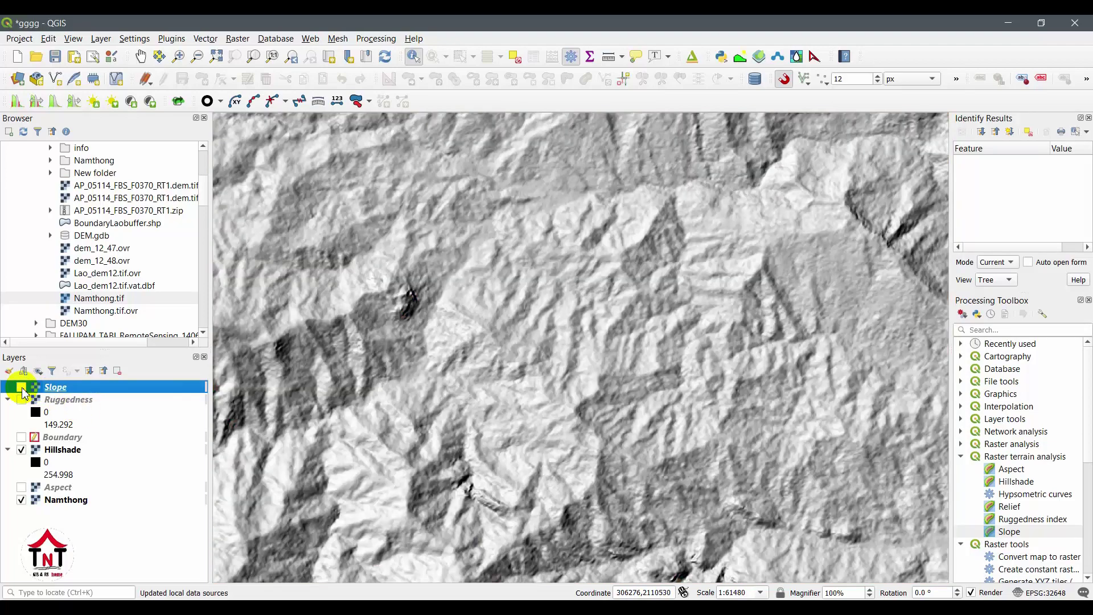
click(58, 450)
double_click(58, 451)
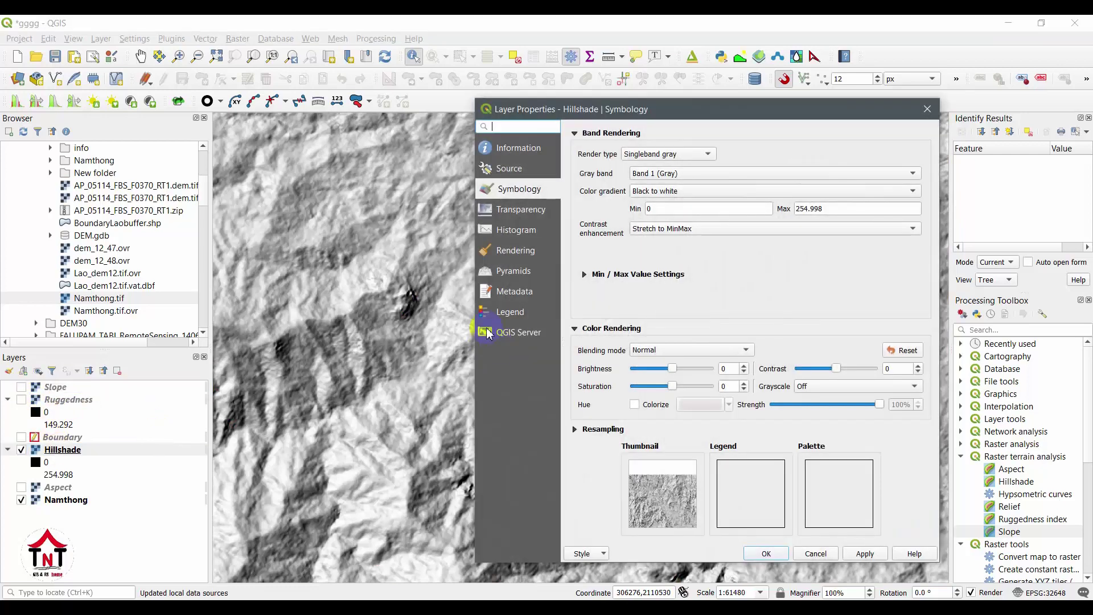
click(655, 161)
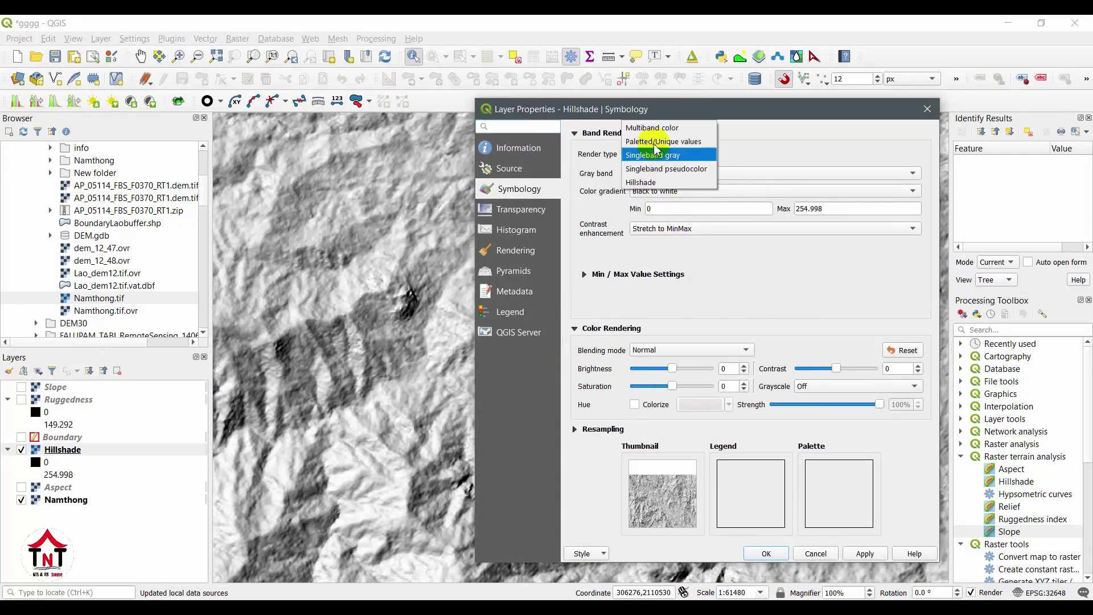
click(654, 130)
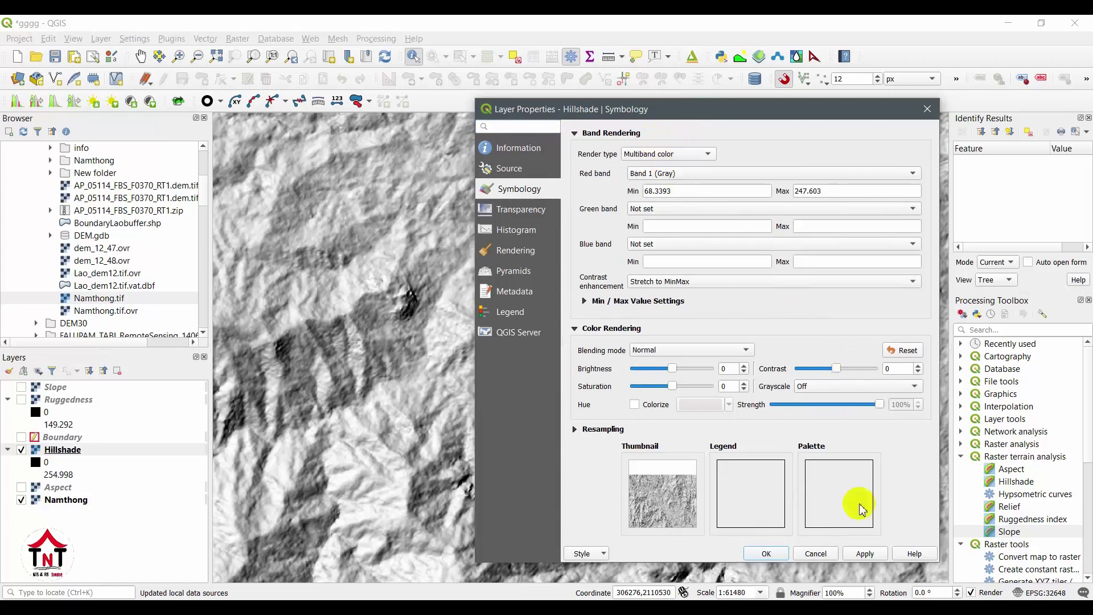
click(865, 553)
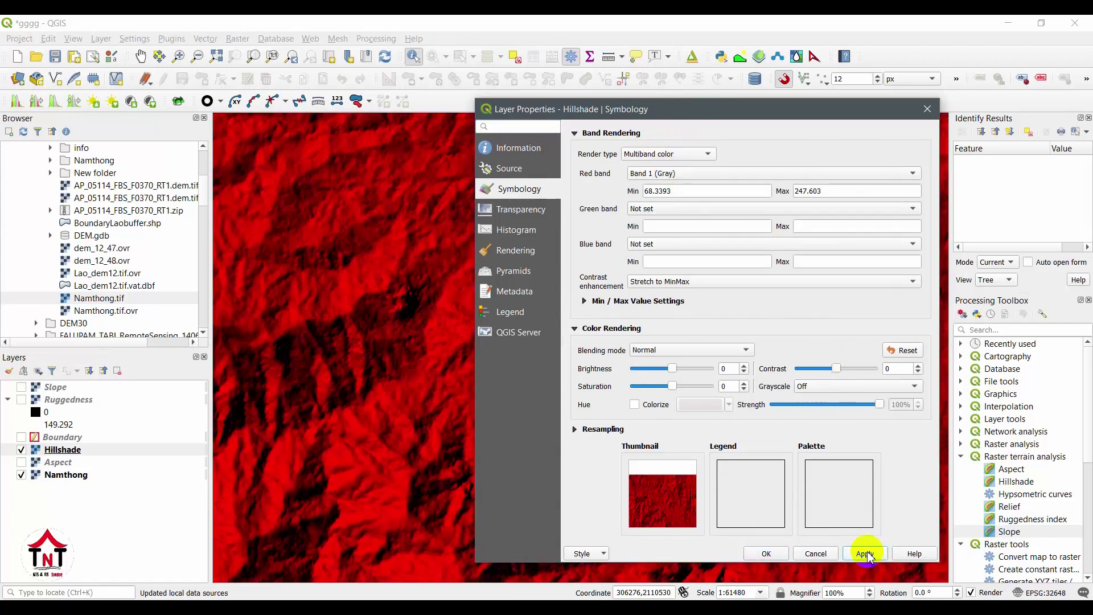
Keep Band 1 (Gray) as the Hillshade layer's red band and set its blending mode to Screen
click(669, 175)
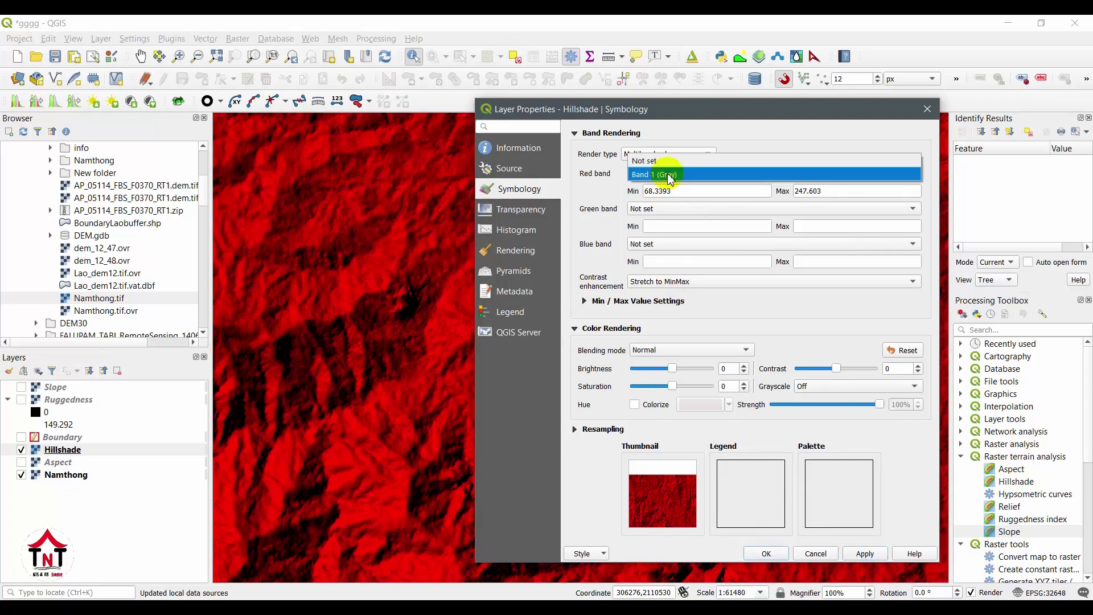
click(669, 174)
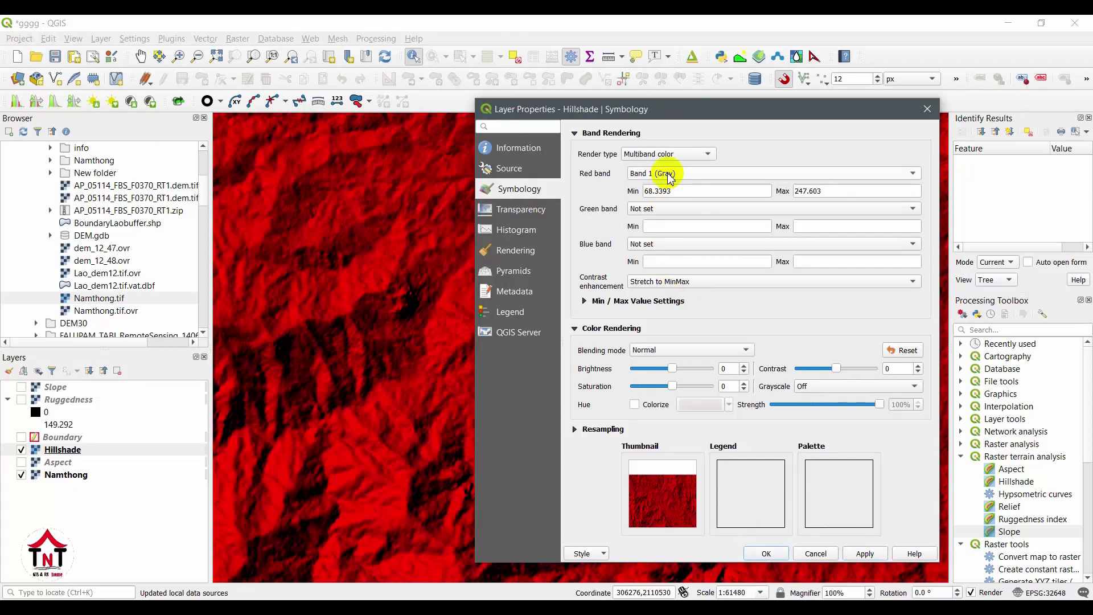
click(715, 354)
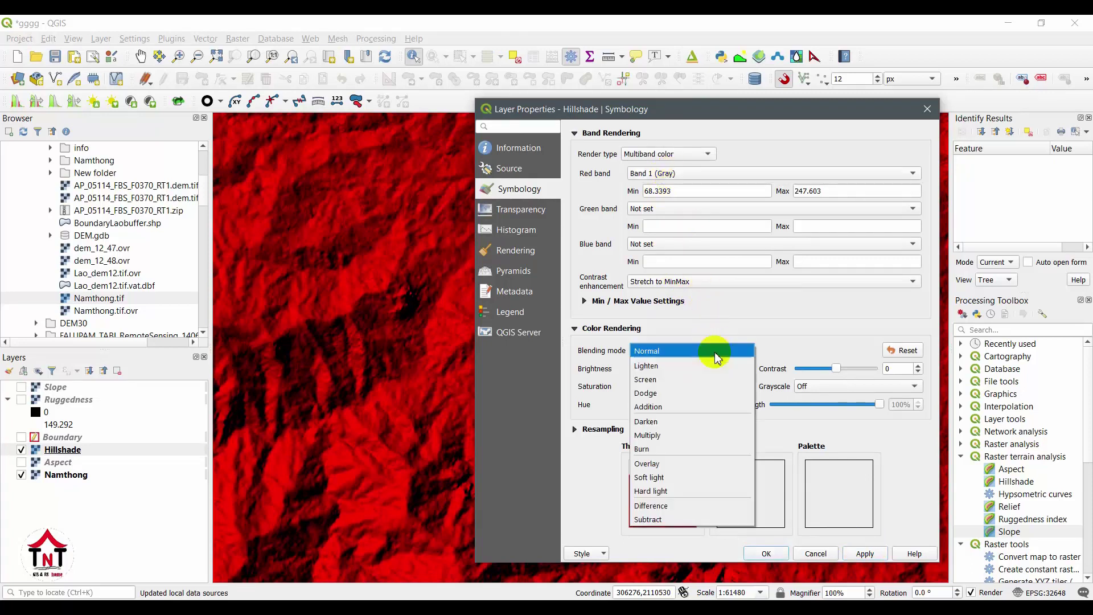
click(680, 380)
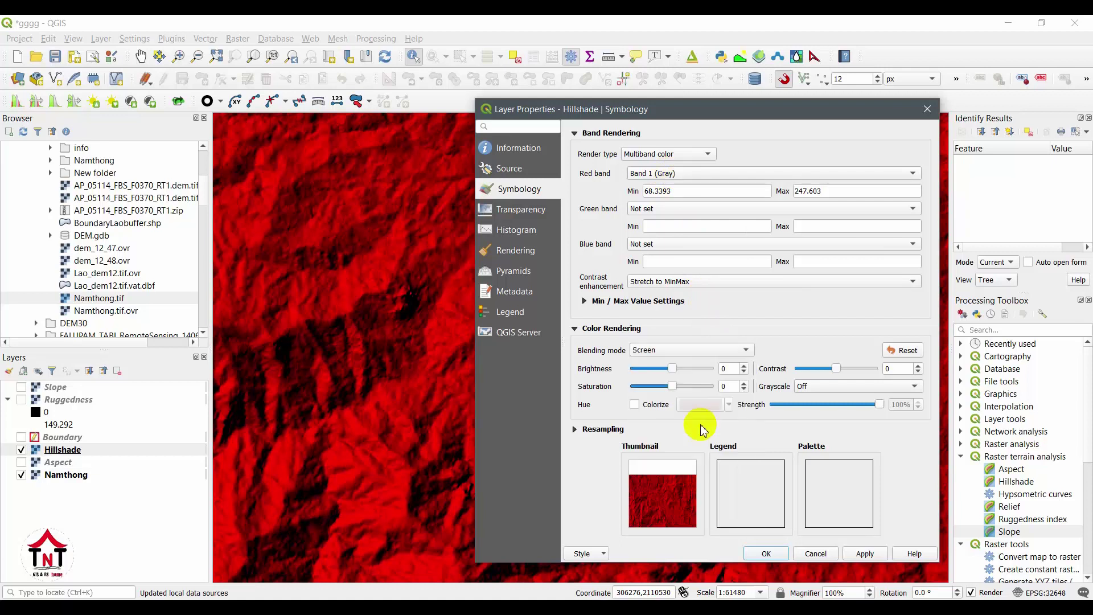
Set the Hillshade layer's blending mode to Multiply and apply it
click(649, 350)
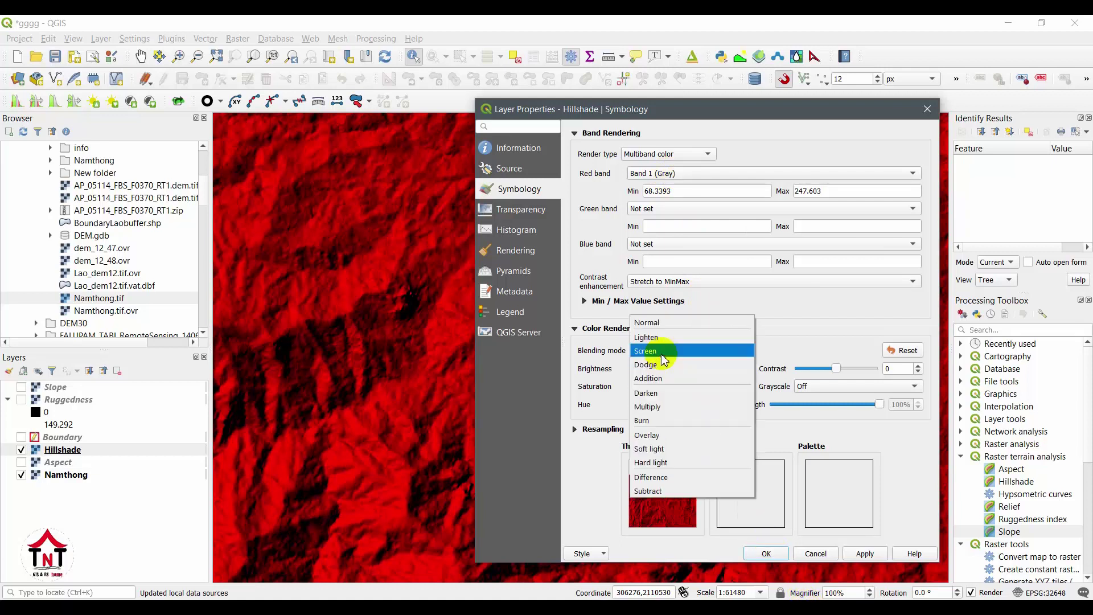
click(800, 348)
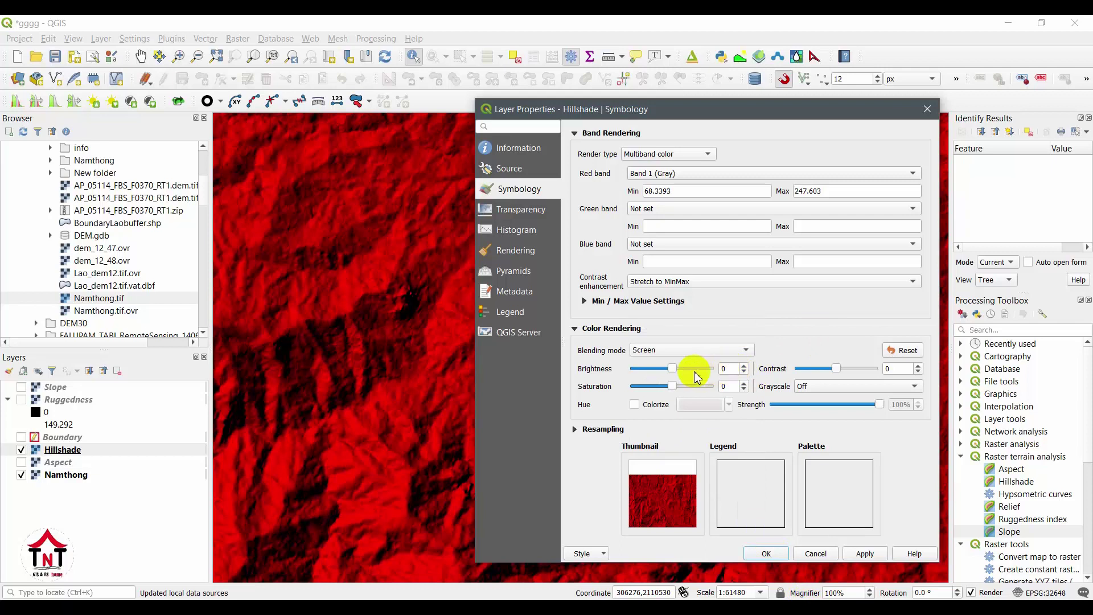
click(695, 350)
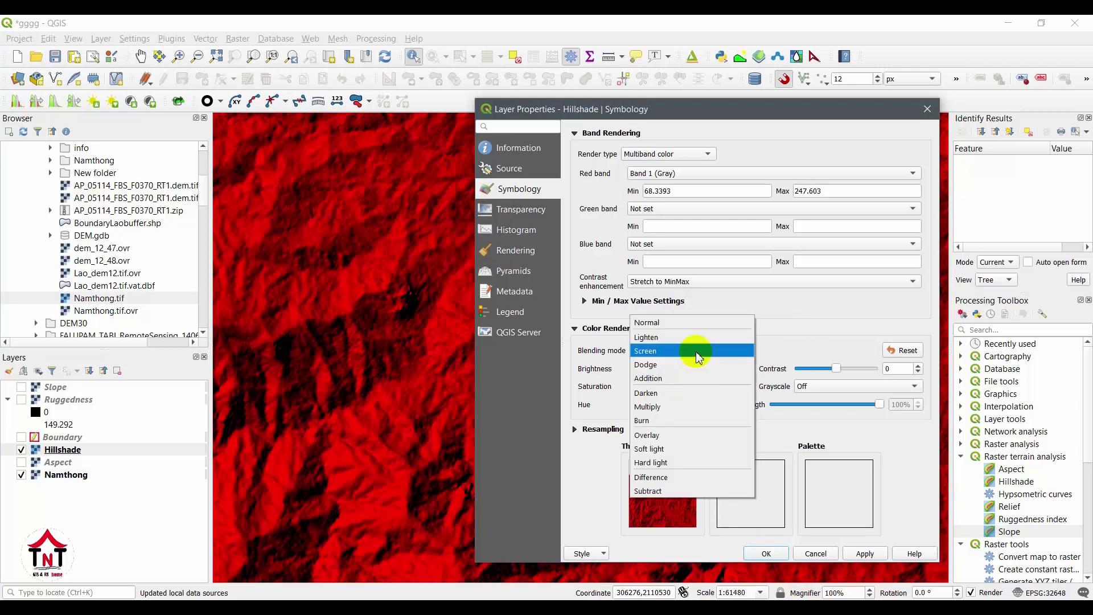
click(700, 416)
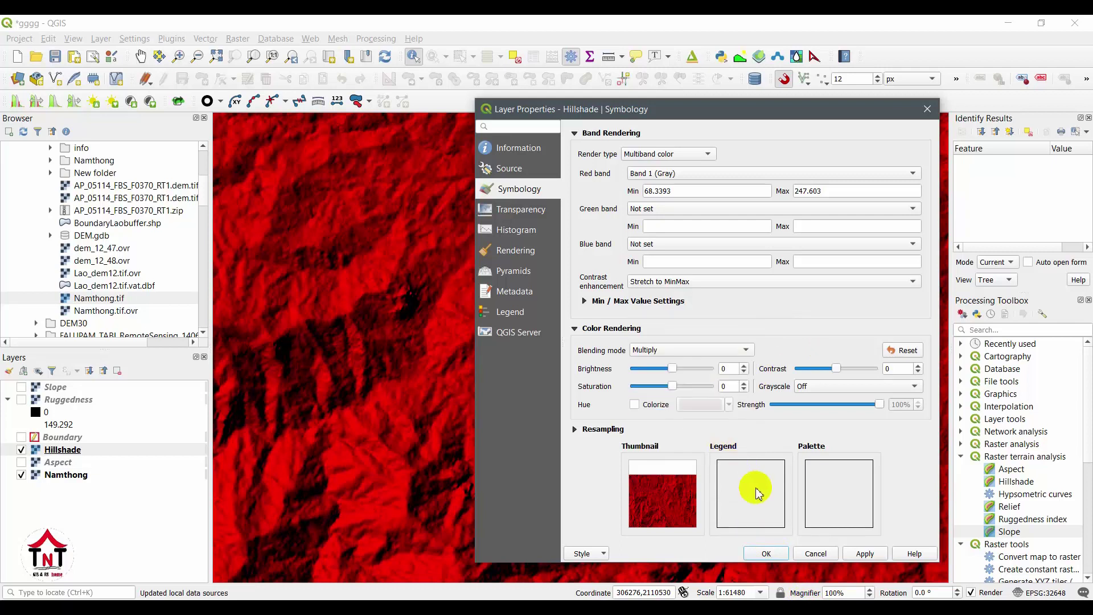
click(863, 555)
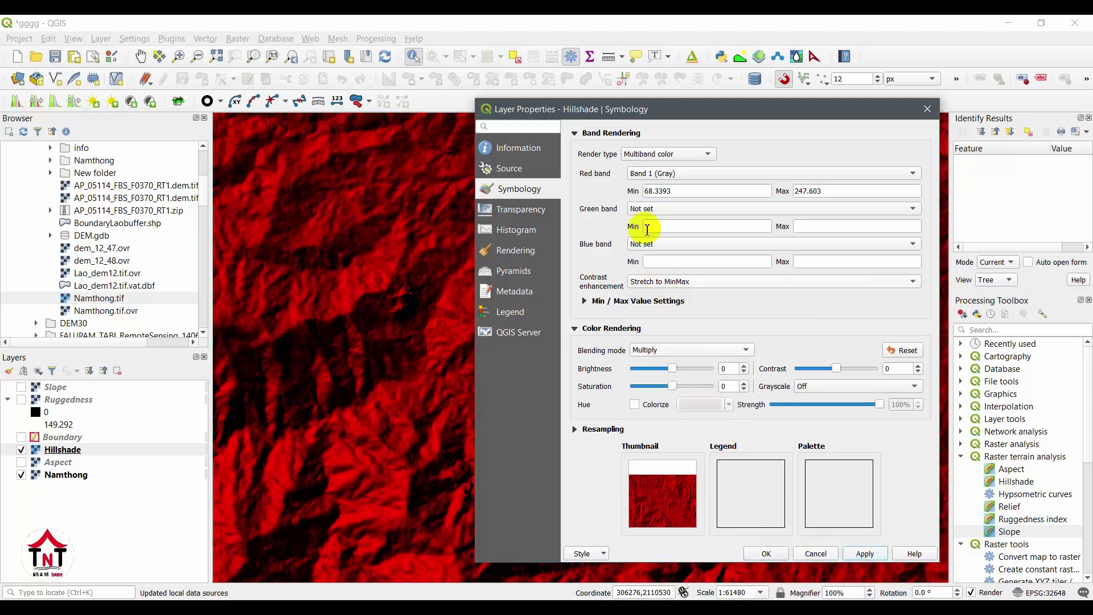
Change the Hillshade layer's render type to Singleband gray and apply it
click(669, 154)
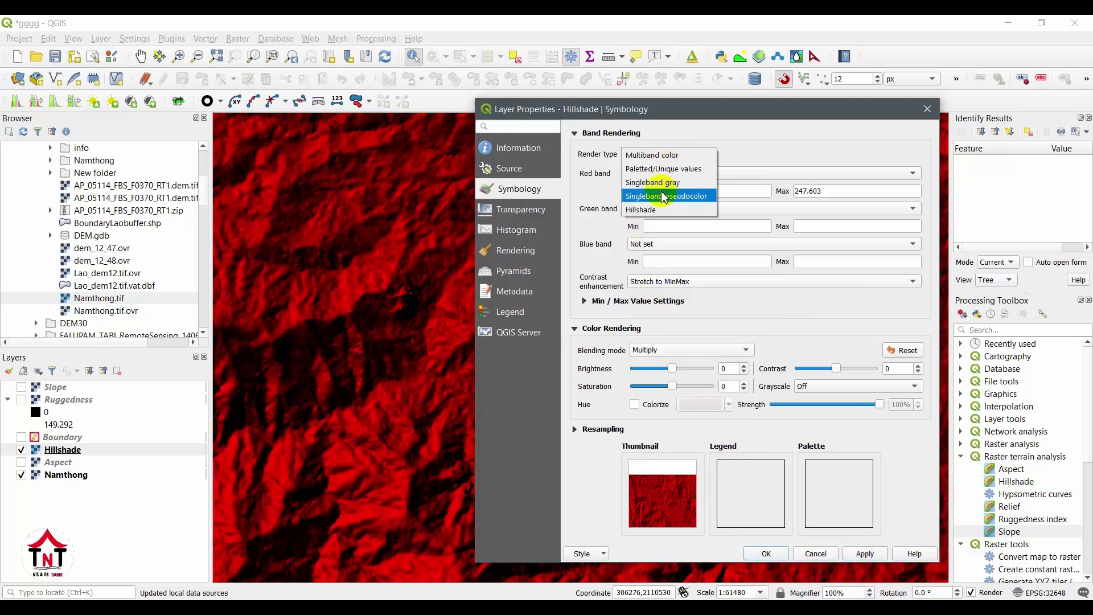
click(660, 182)
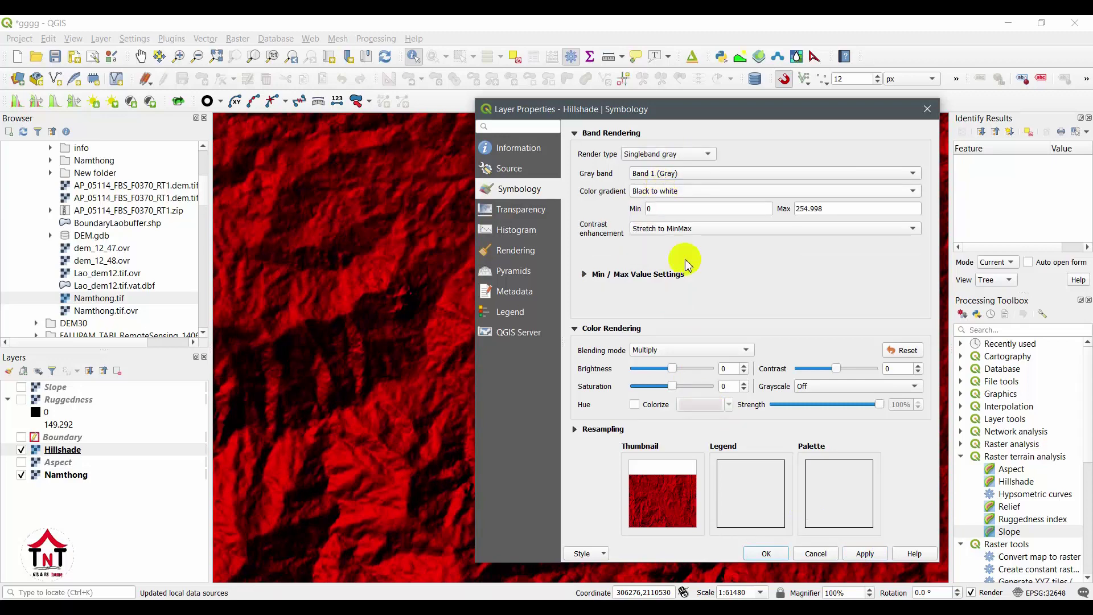
click(865, 553)
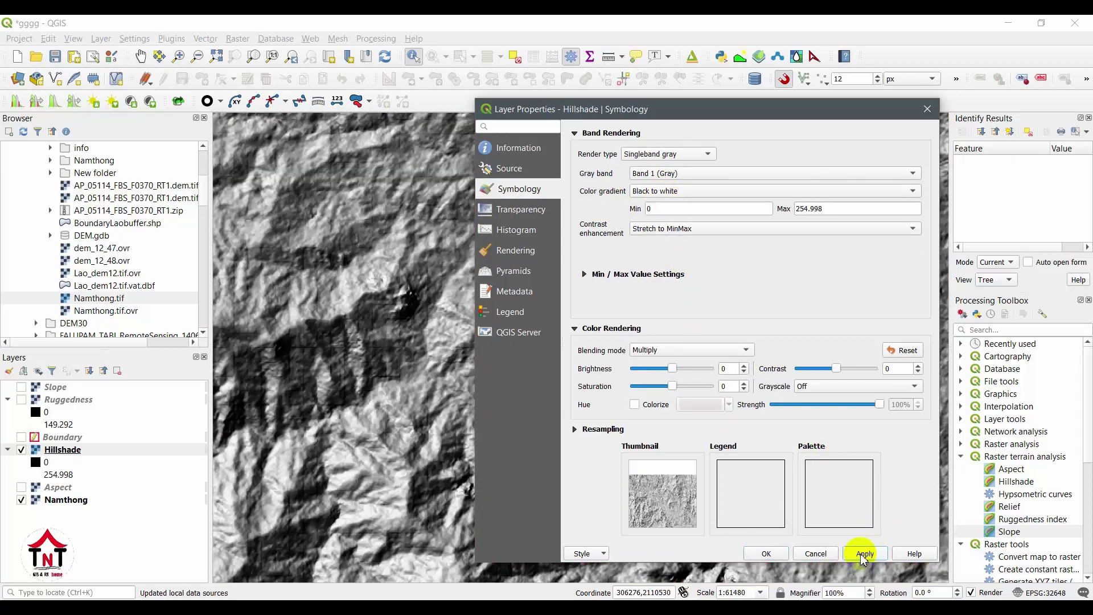
Switch the Hillshade layer's render type to Hillshade, apply it, close the properties and inspect the relief on the map
click(670, 154)
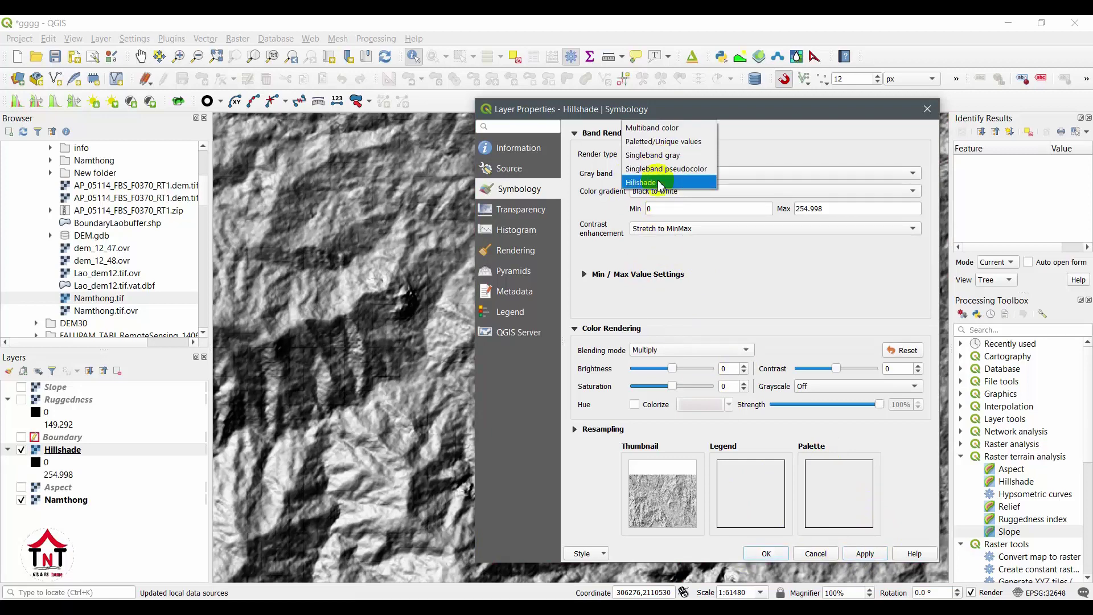
click(641, 183)
click(867, 555)
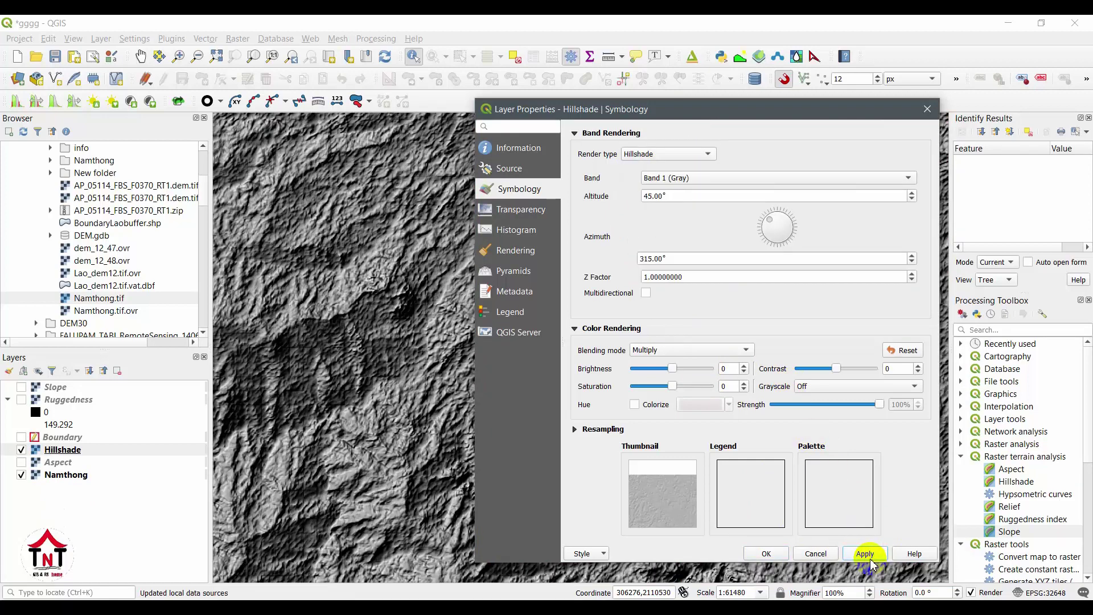
click(768, 553)
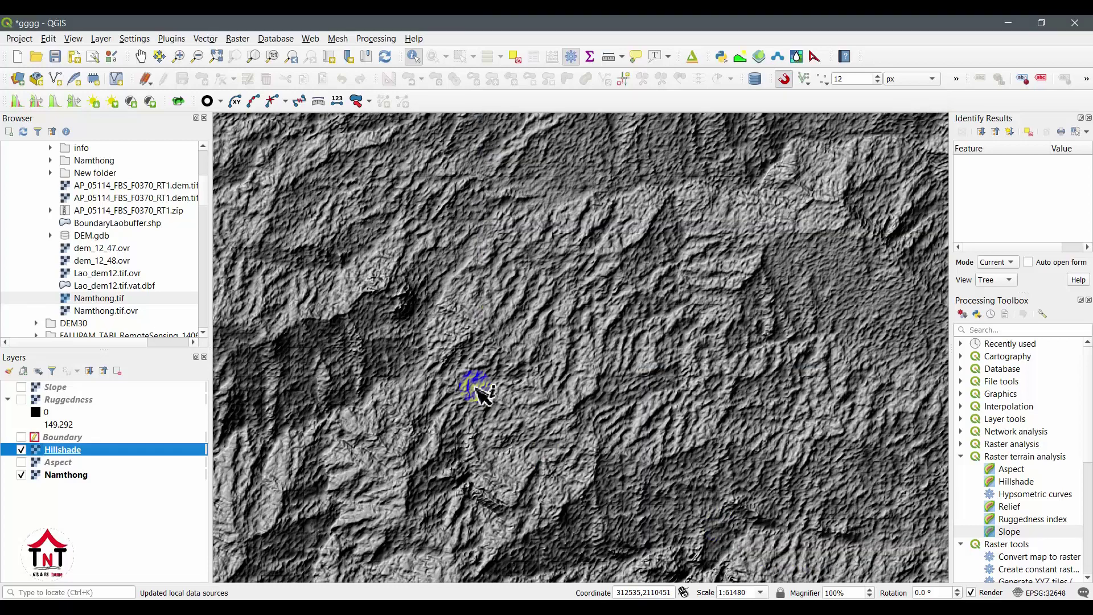
scroll(477, 388, up, 2)
scroll(477, 388, down, 3)
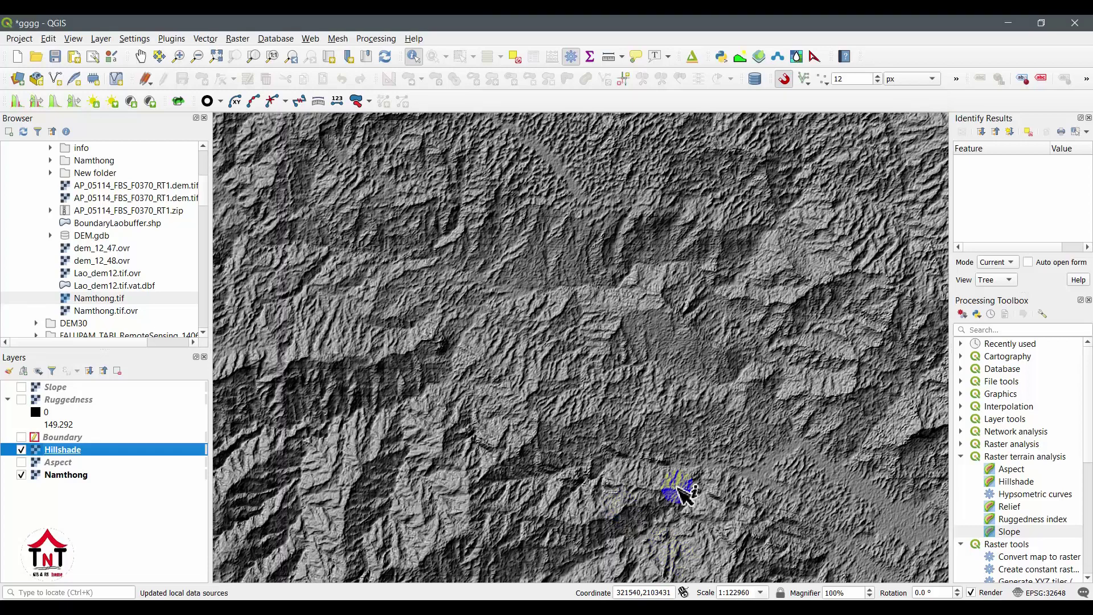
Return the Hillshade layer's render type to Singleband gray, apply it and close the properties
double_click(66, 454)
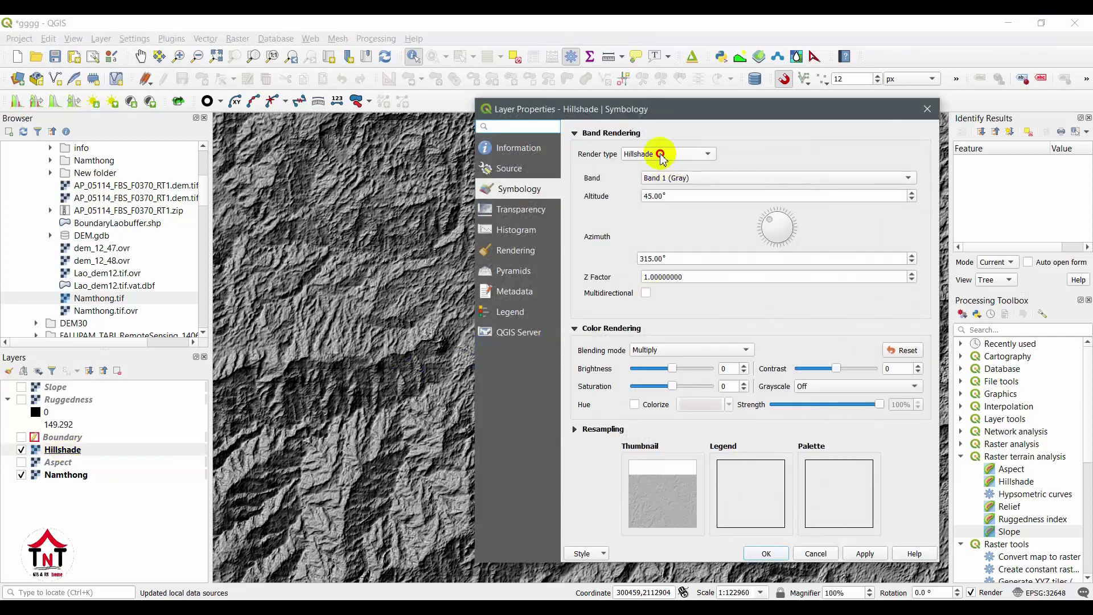
click(662, 156)
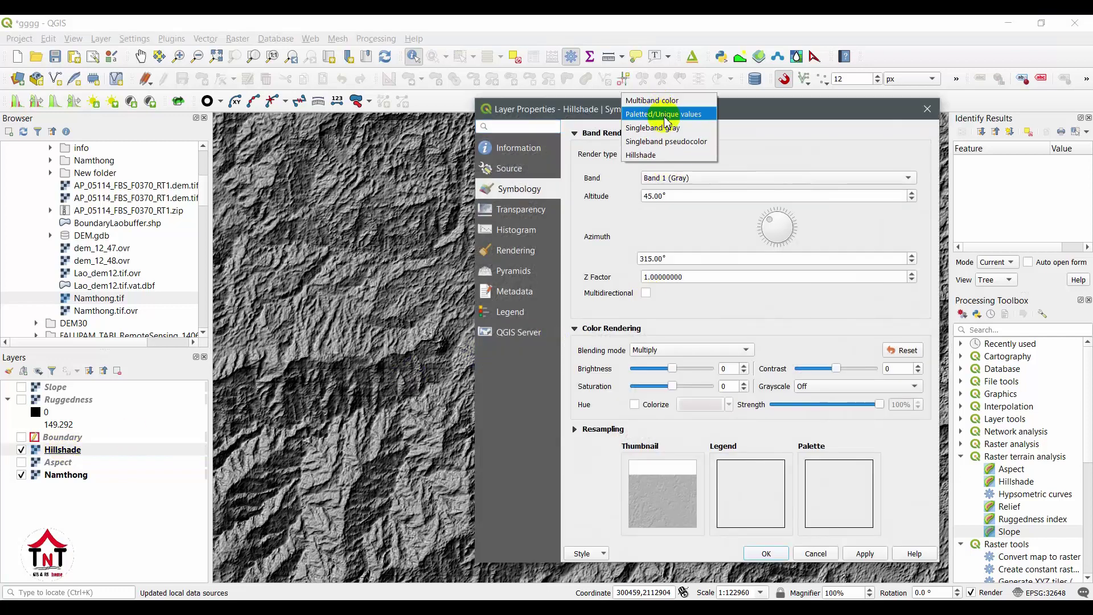
click(667, 128)
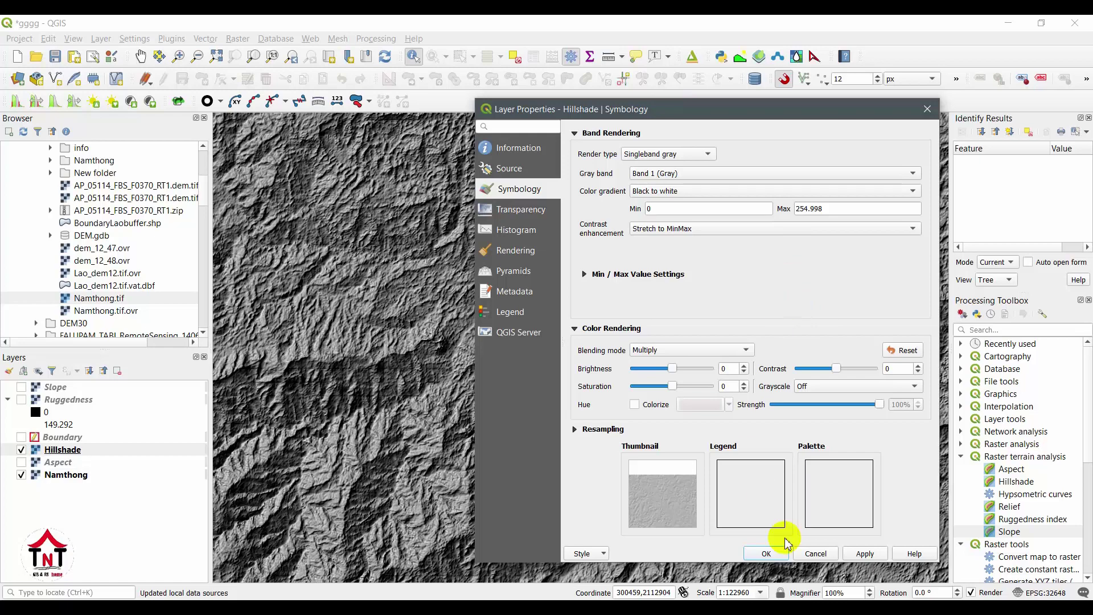
click(857, 556)
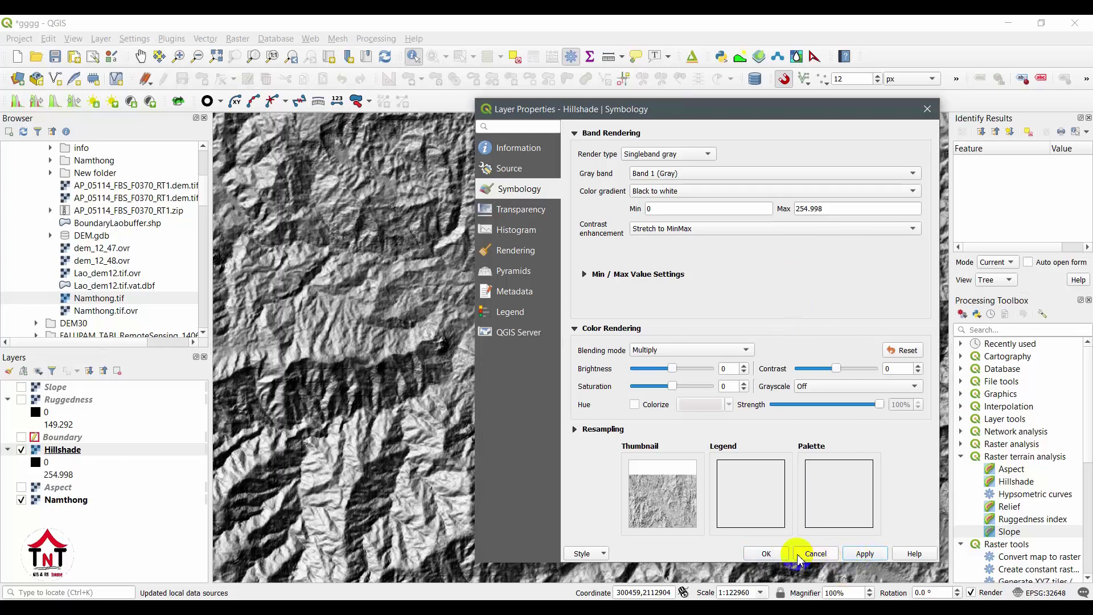
click(772, 555)
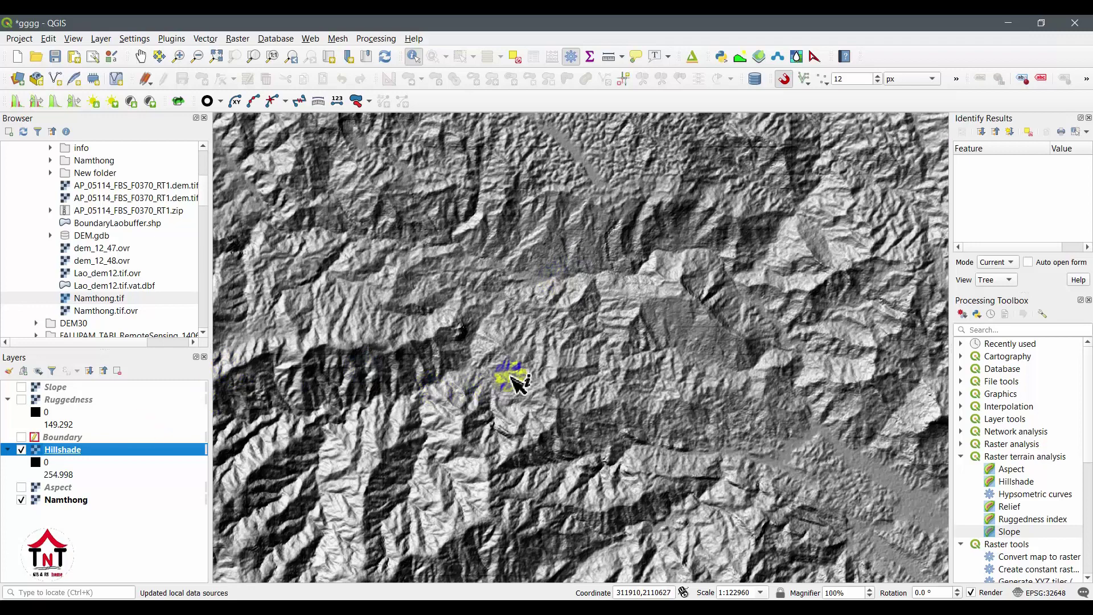
scroll(512, 377, down, 1)
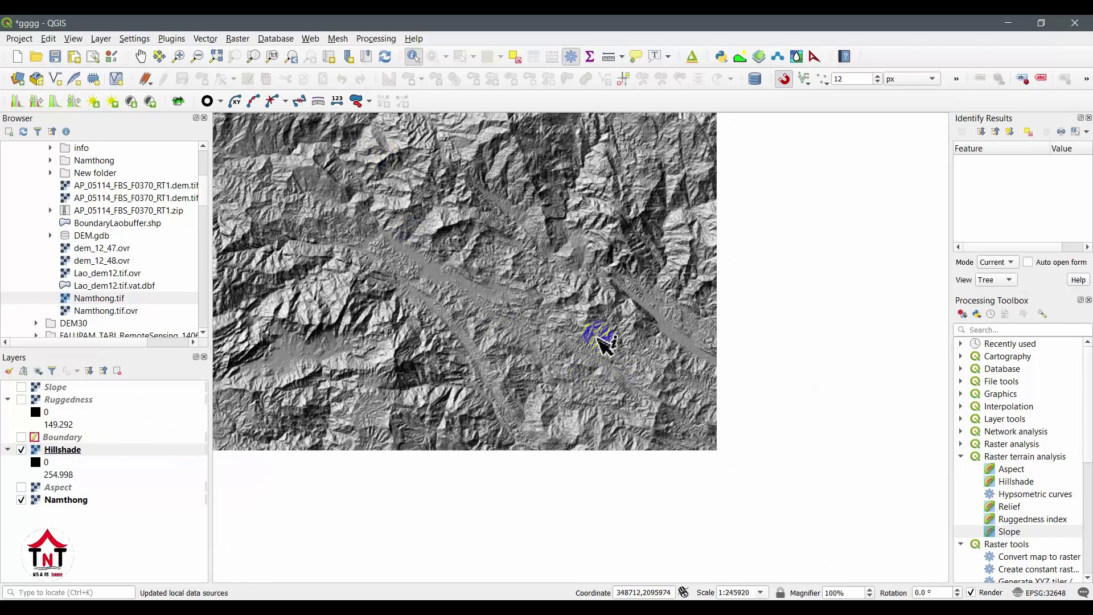
drag(597, 338, 484, 261)
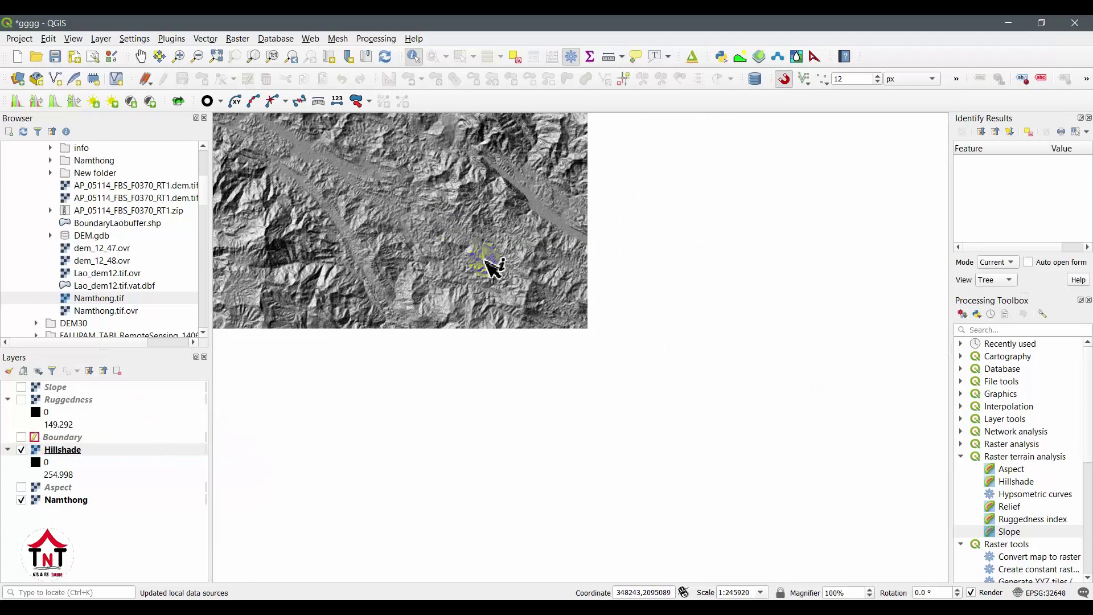
Set the Hillshade layer's blending mode to Normal, apply it and close the properties
double_click(53, 455)
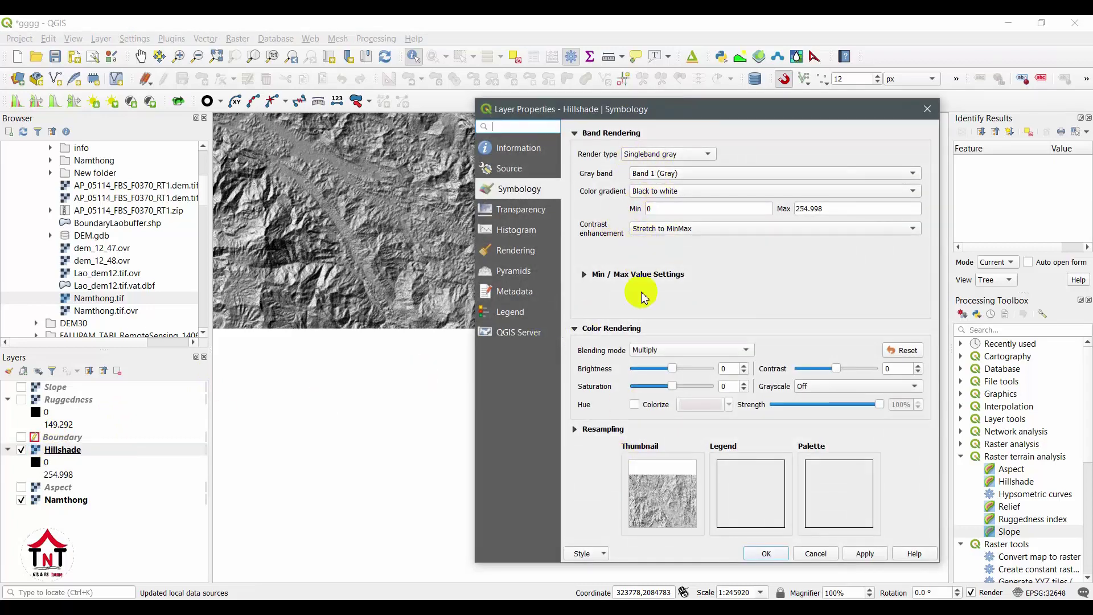
click(643, 349)
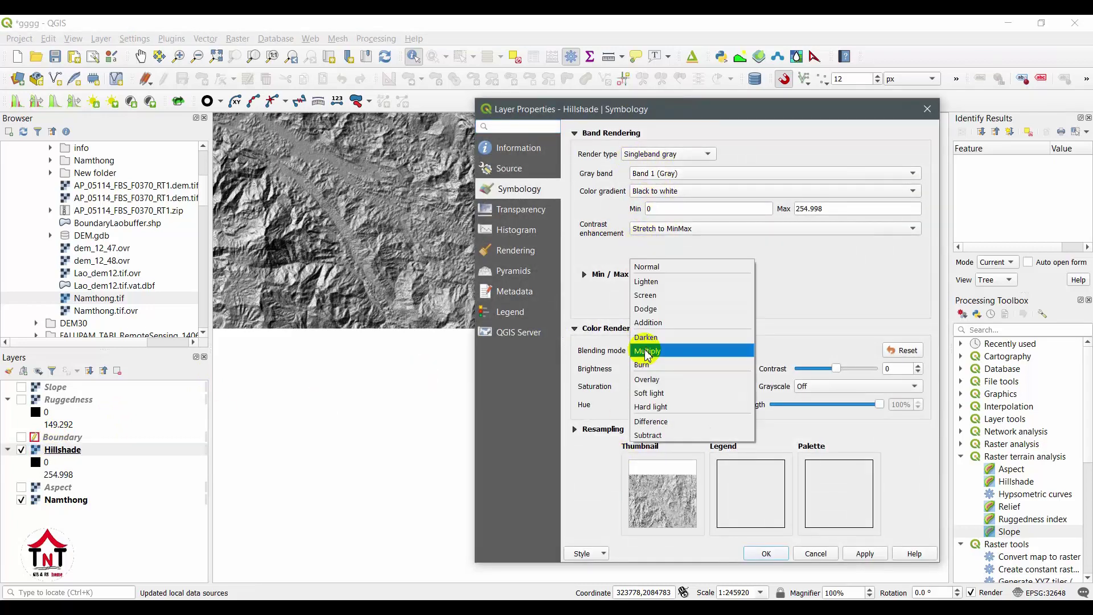
click(648, 263)
click(865, 553)
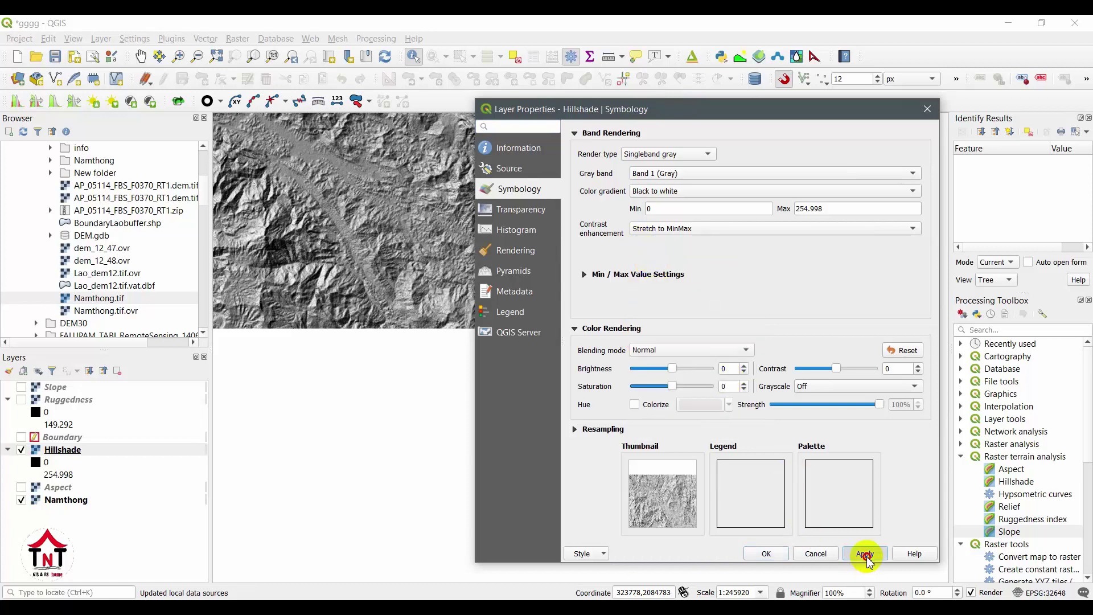
key(Escape)
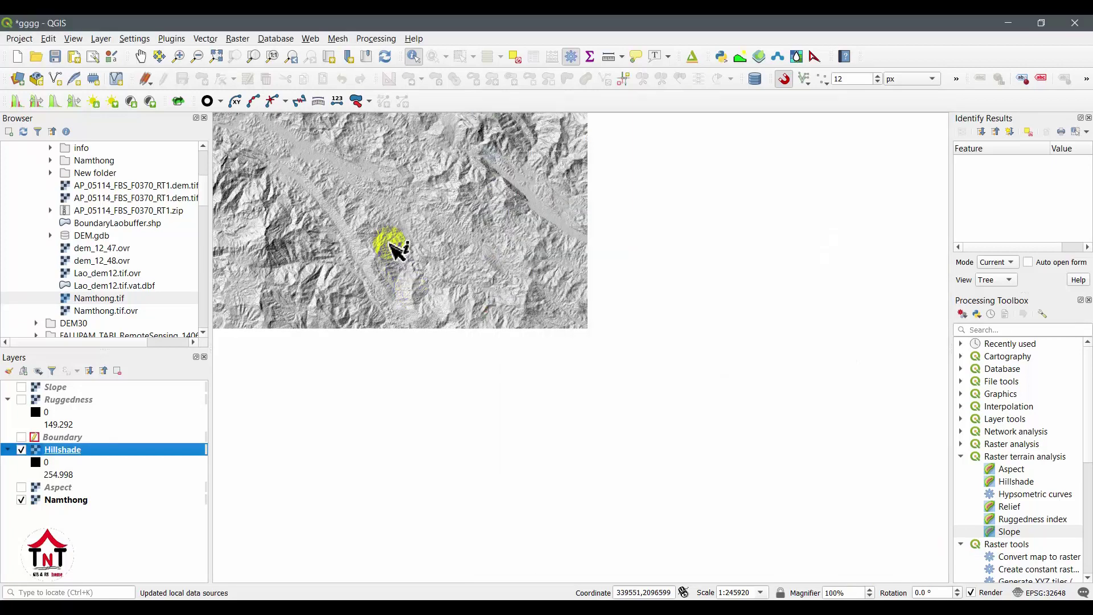
scroll(390, 245, up, 3)
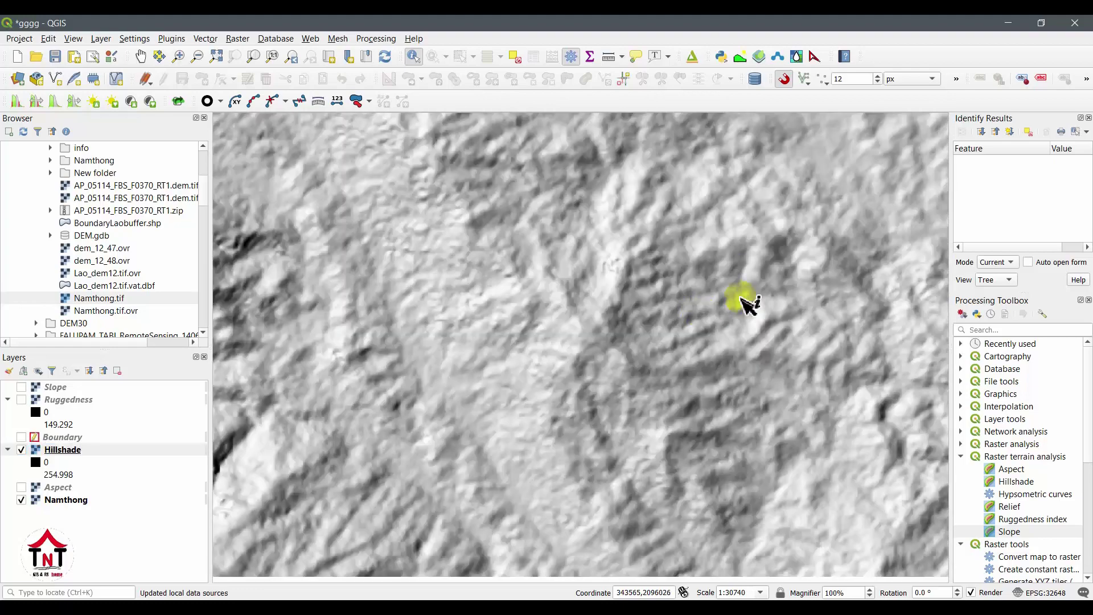
scroll(455, 284, down, 2)
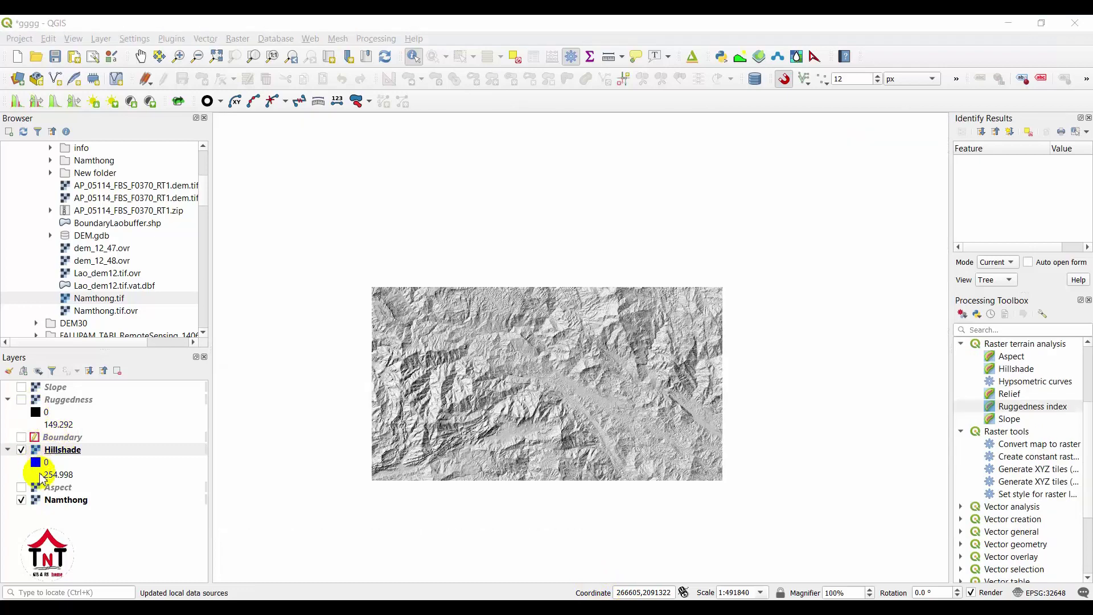
Move the Namthong layer above Hillshade and reduce its global opacity to 40.3 %
drag(53, 505, 59, 453)
double_click(60, 454)
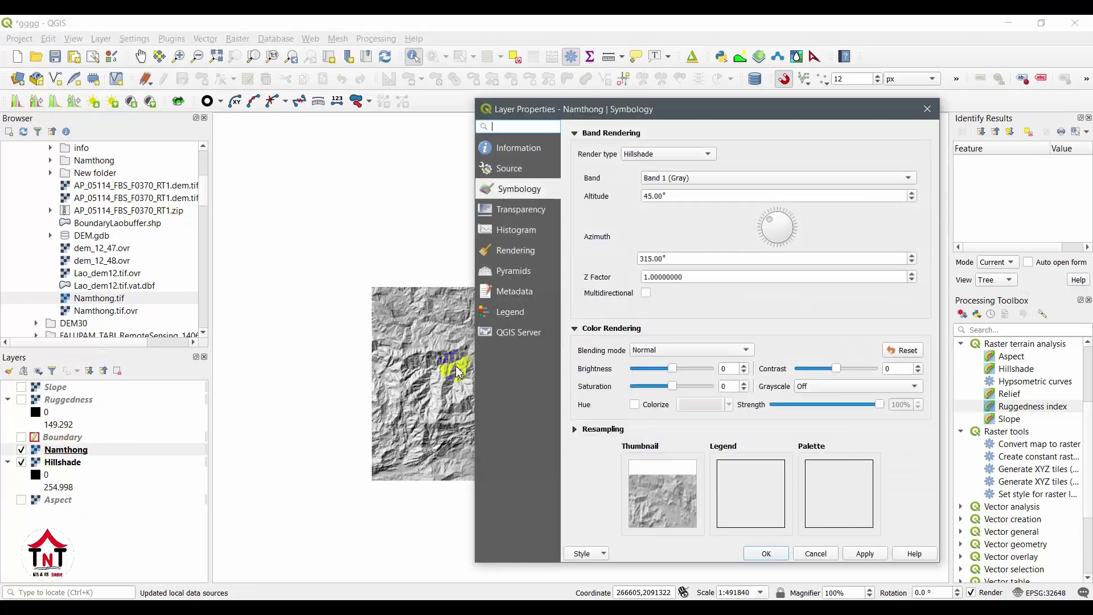
click(542, 192)
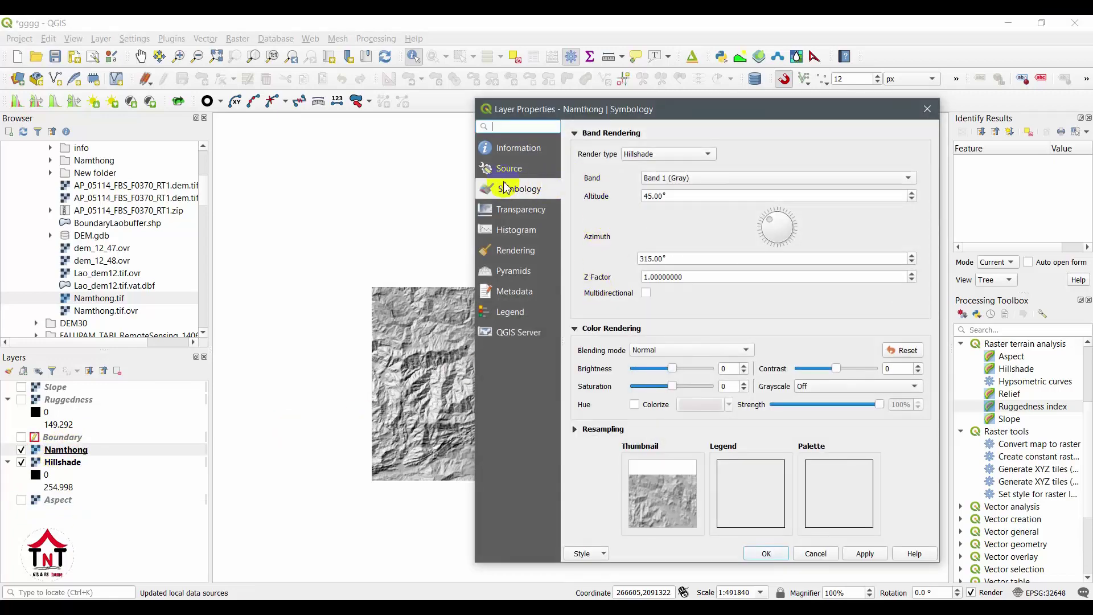
click(523, 210)
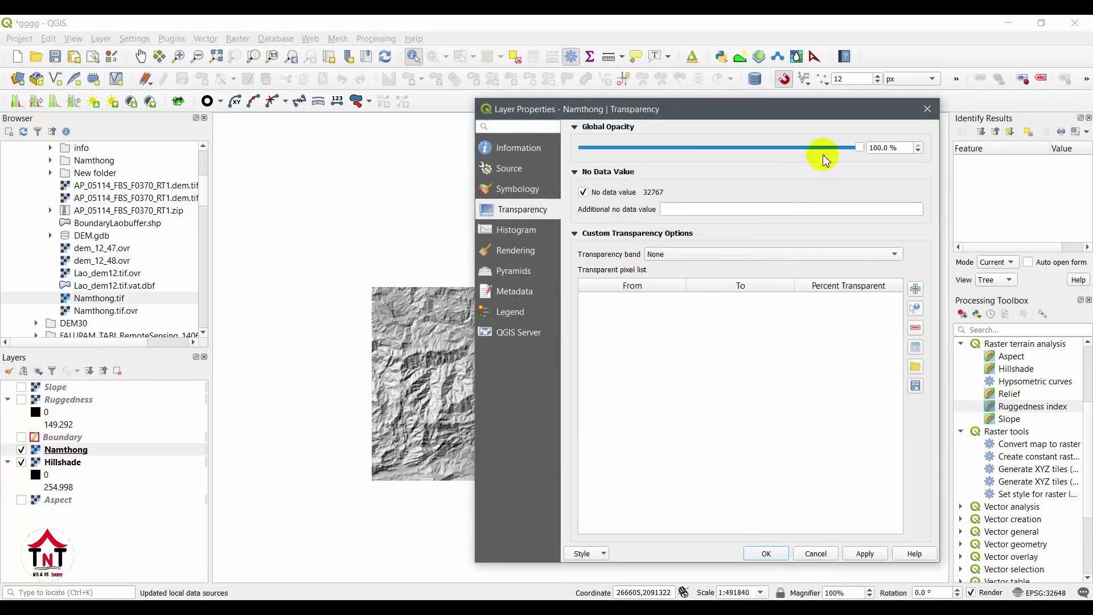
drag(854, 148, 690, 167)
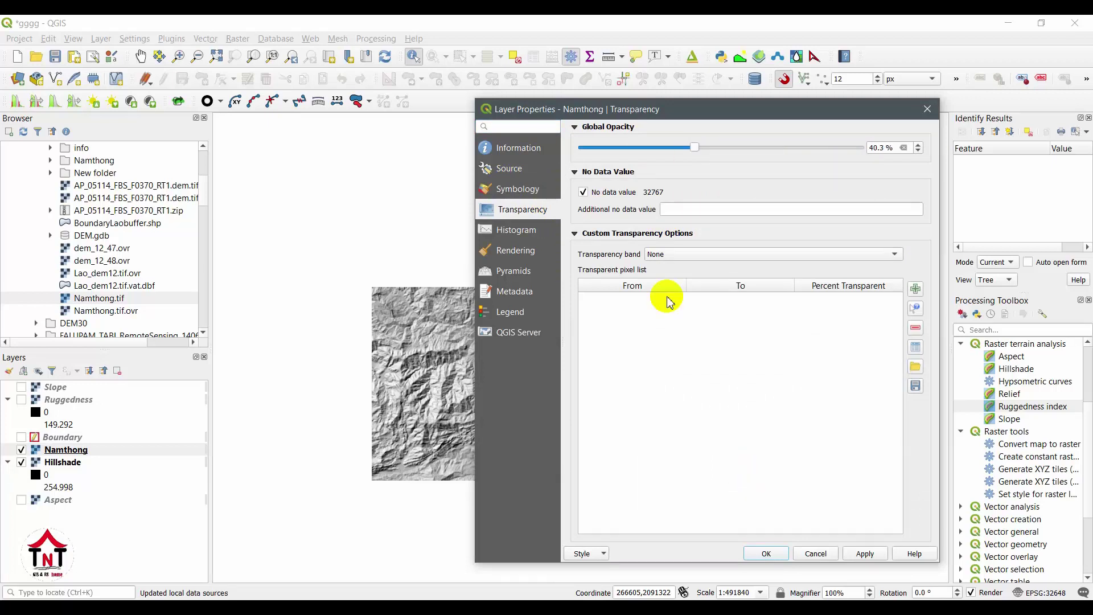
Render the Namthong layer as Multiband color with Band 1 (Gray) as the red band, apply it and inspect the overlay on the map
click(514, 189)
click(671, 153)
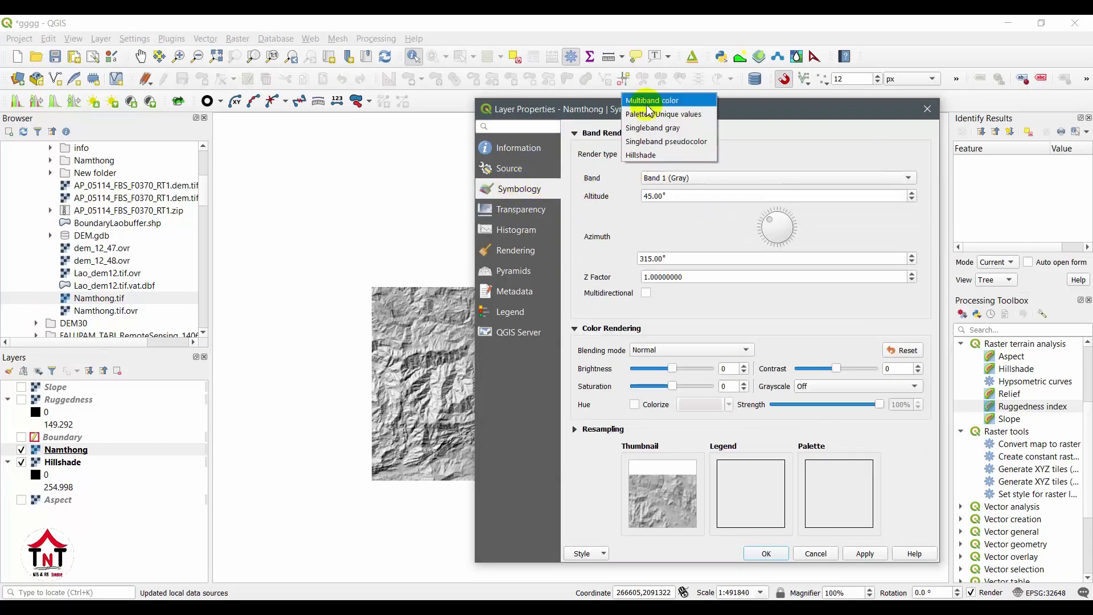
click(645, 101)
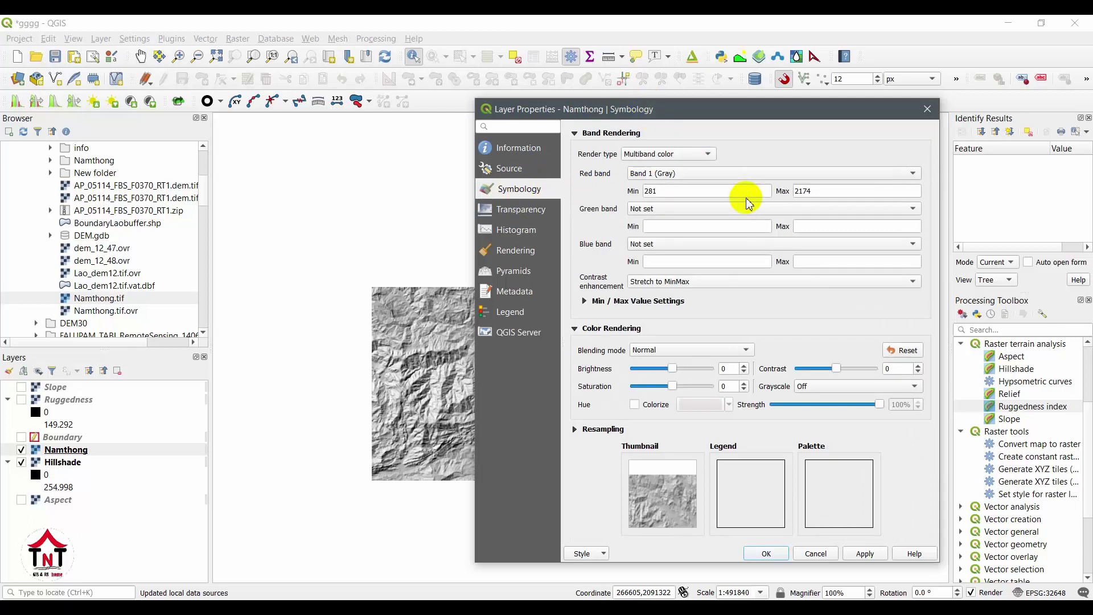
click(802, 173)
click(802, 173)
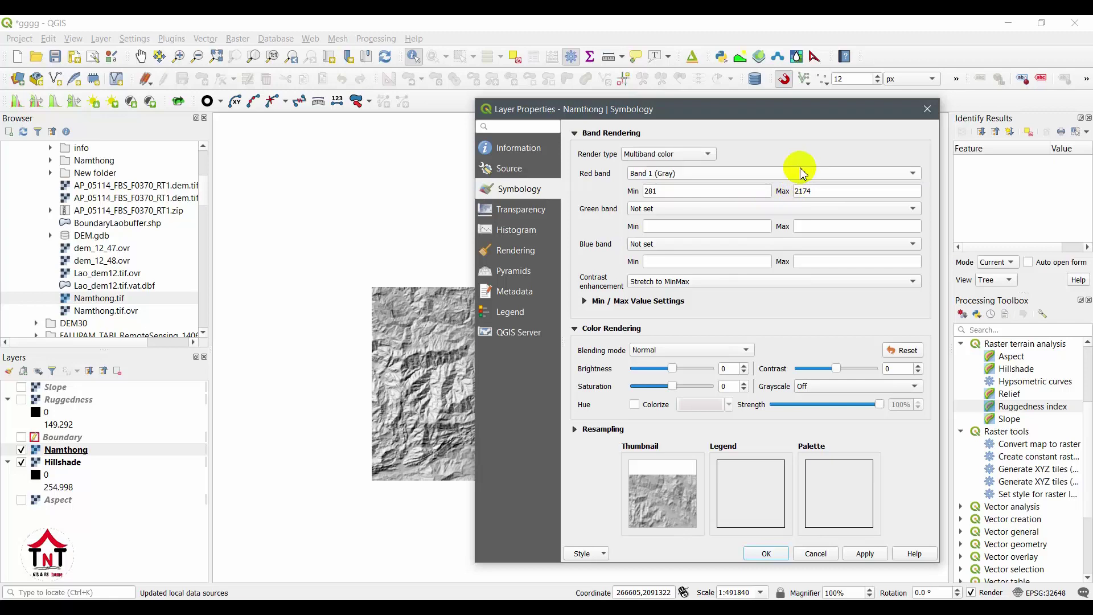
click(862, 553)
key(Return)
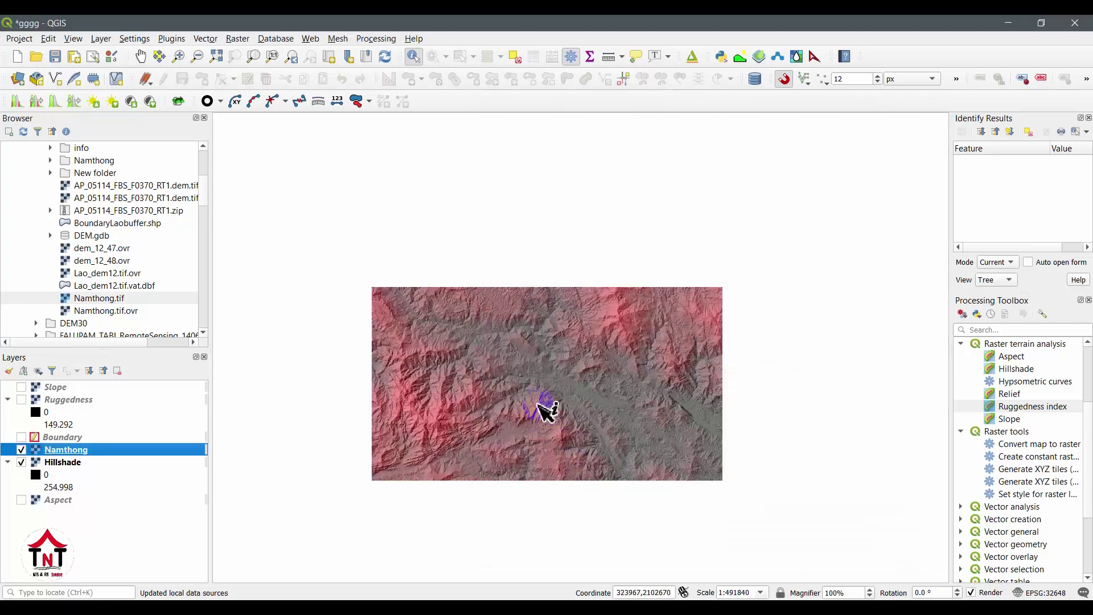
scroll(547, 410, up, 2)
drag(492, 333, 695, 334)
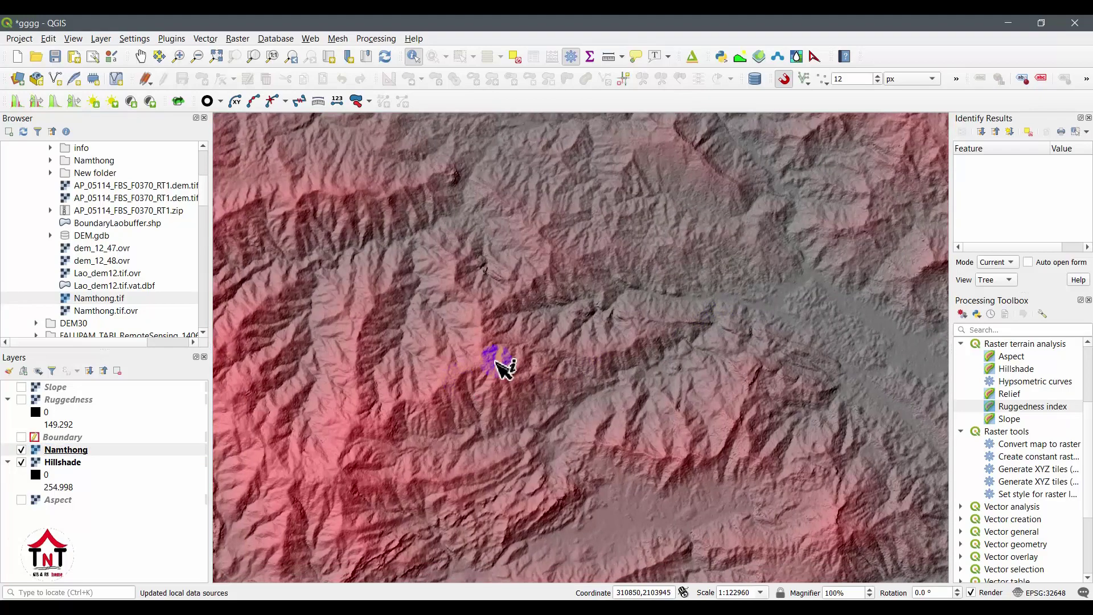
drag(495, 360, 706, 282)
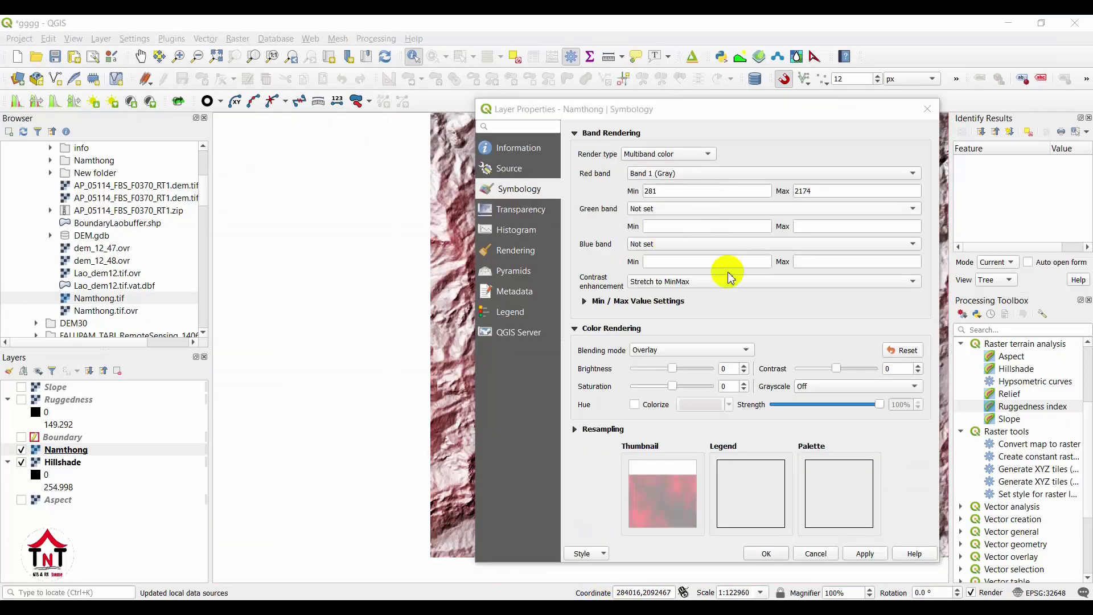
Try the Darken blending mode on the Namthong layer and apply it, moving the properties dialog clear of the map
click(643, 350)
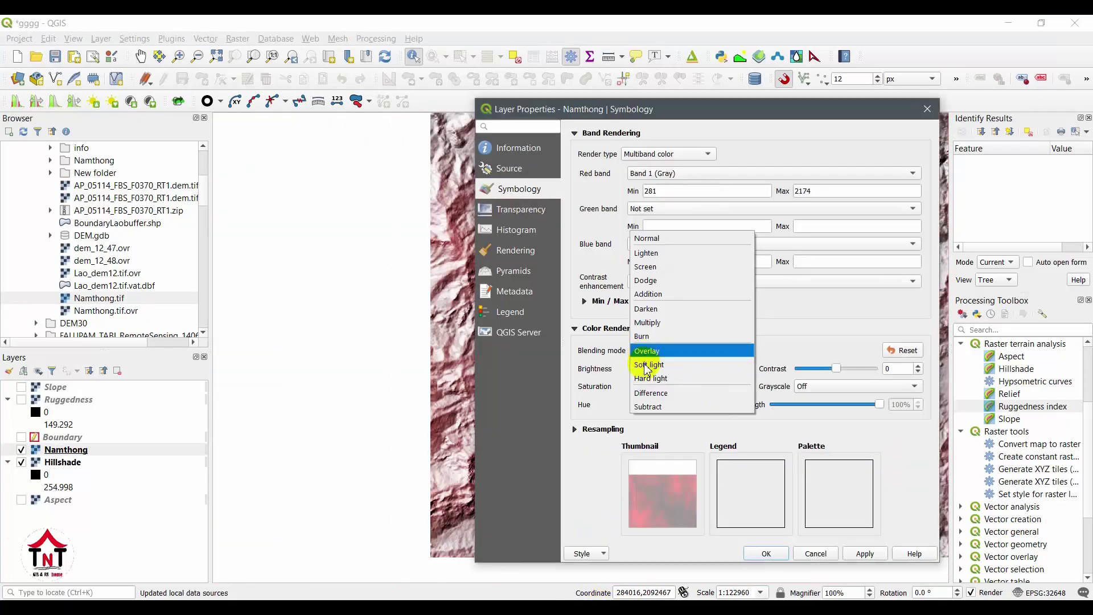
click(649, 309)
drag(723, 114, 280, 81)
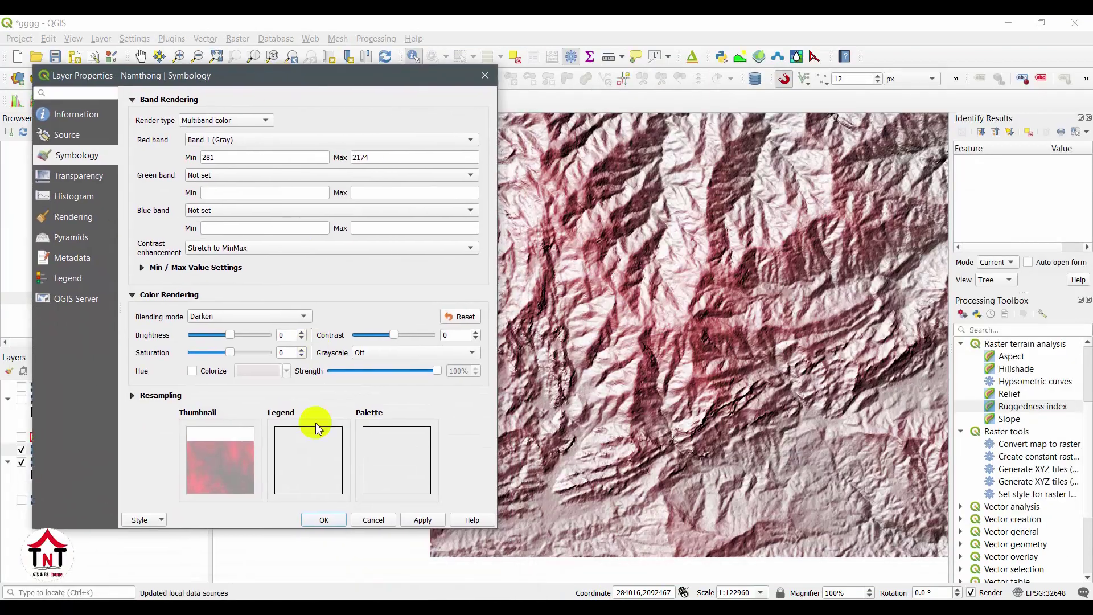
click(413, 521)
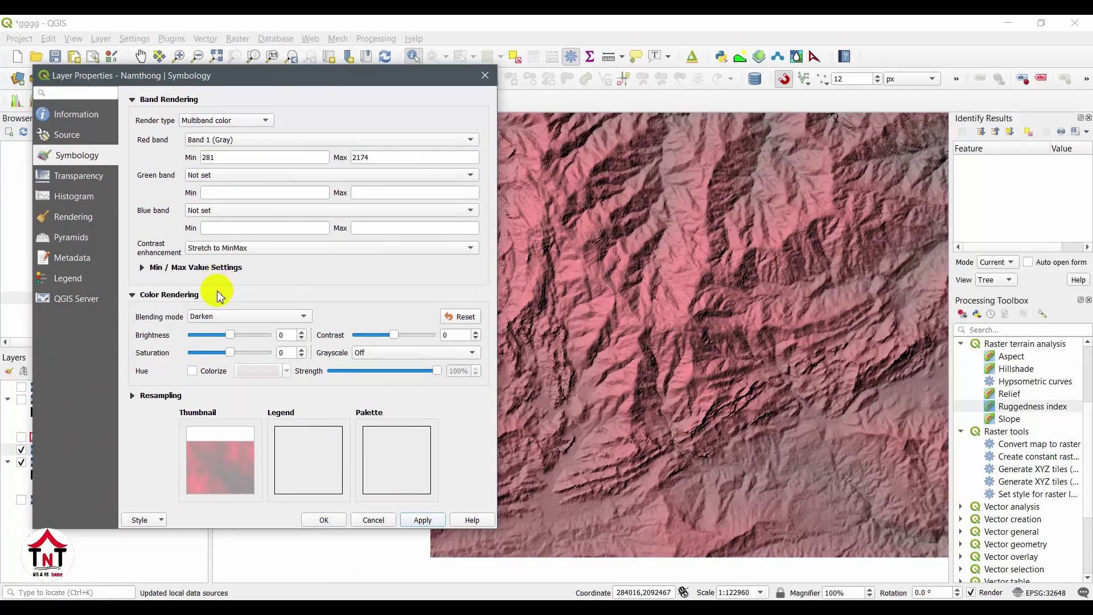
Set the Namthong layer's blending mode back to Overlay, apply it and close the properties
click(225, 312)
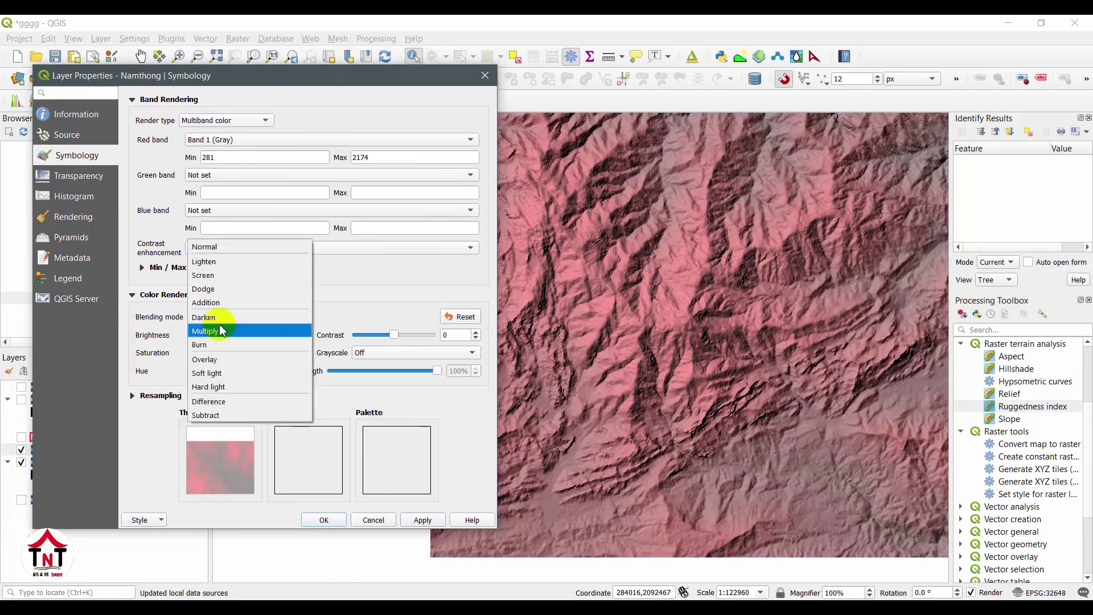
click(217, 360)
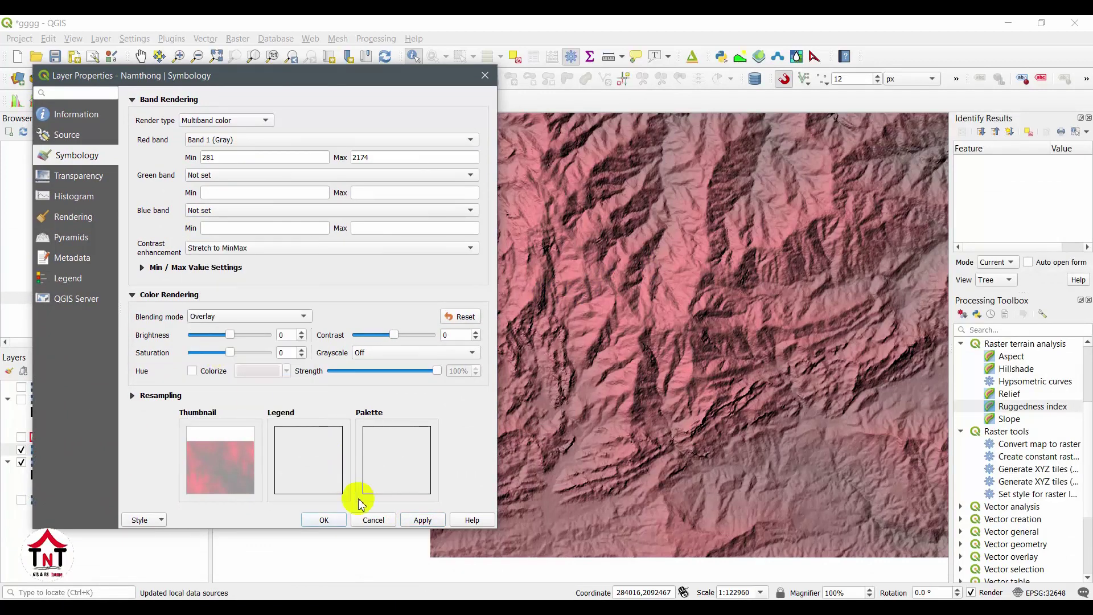
click(422, 519)
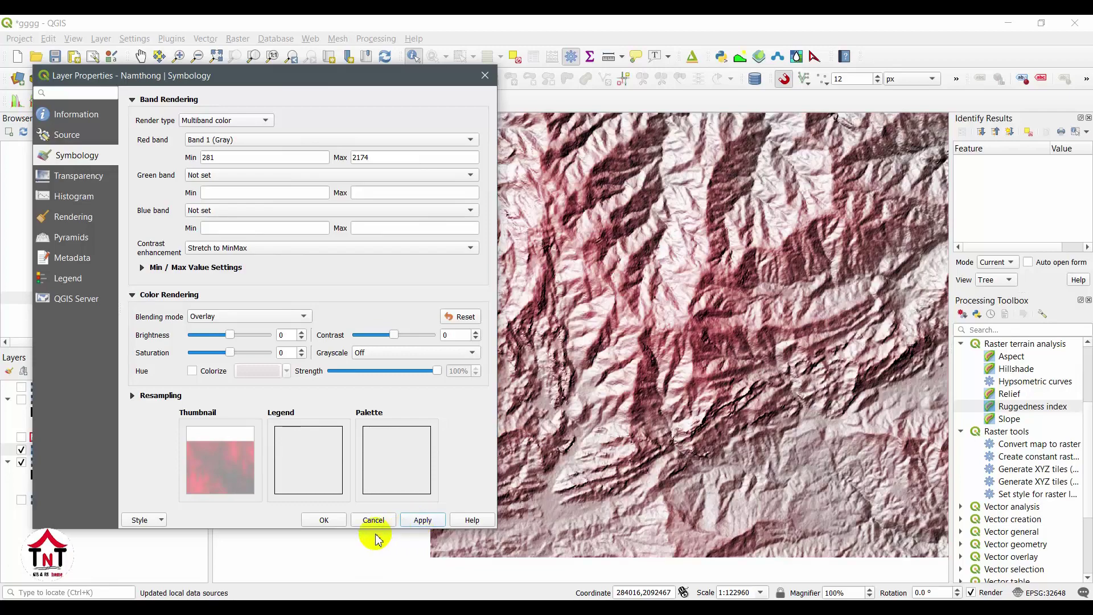
click(324, 519)
Examine the Namthong overlay blended with the hillshade at different scales and across several parts of the map
scroll(787, 346, up, 1)
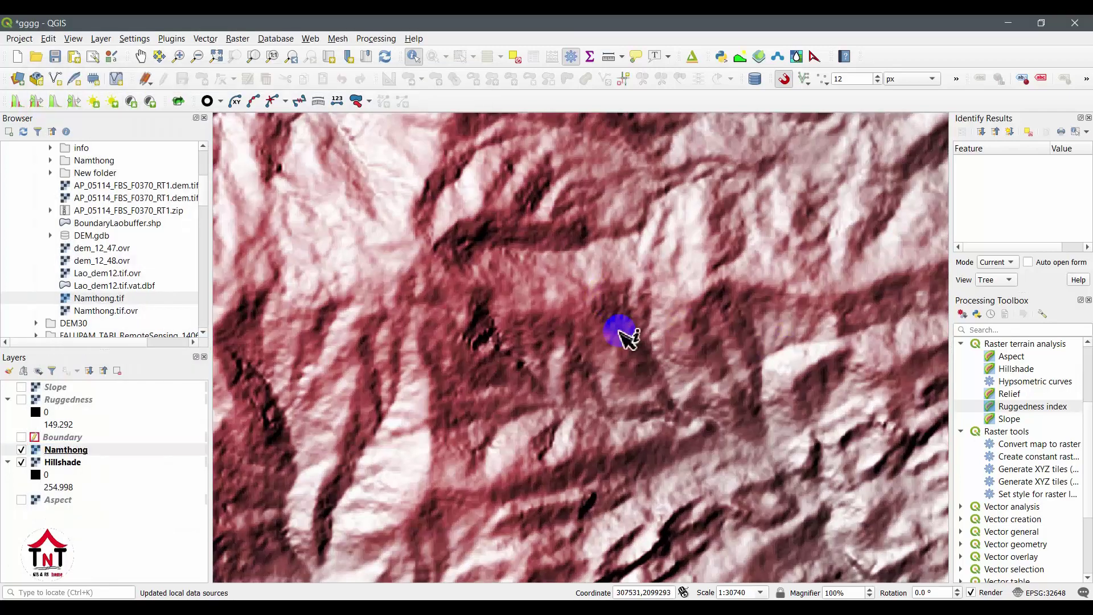
scroll(622, 330, up, 1)
scroll(593, 386, down, 1)
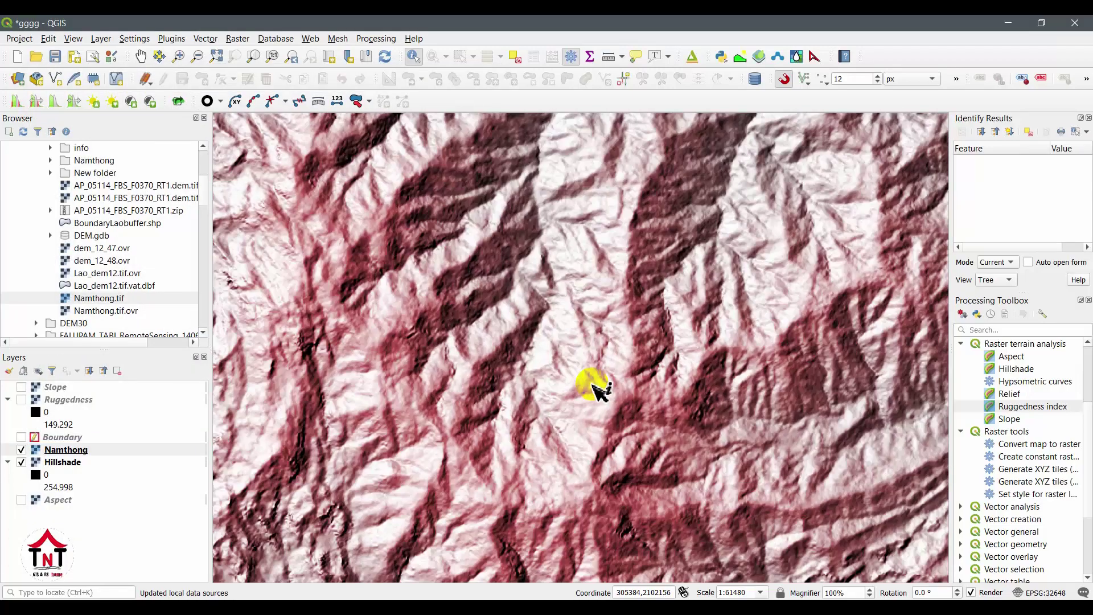
scroll(597, 427, down, 1)
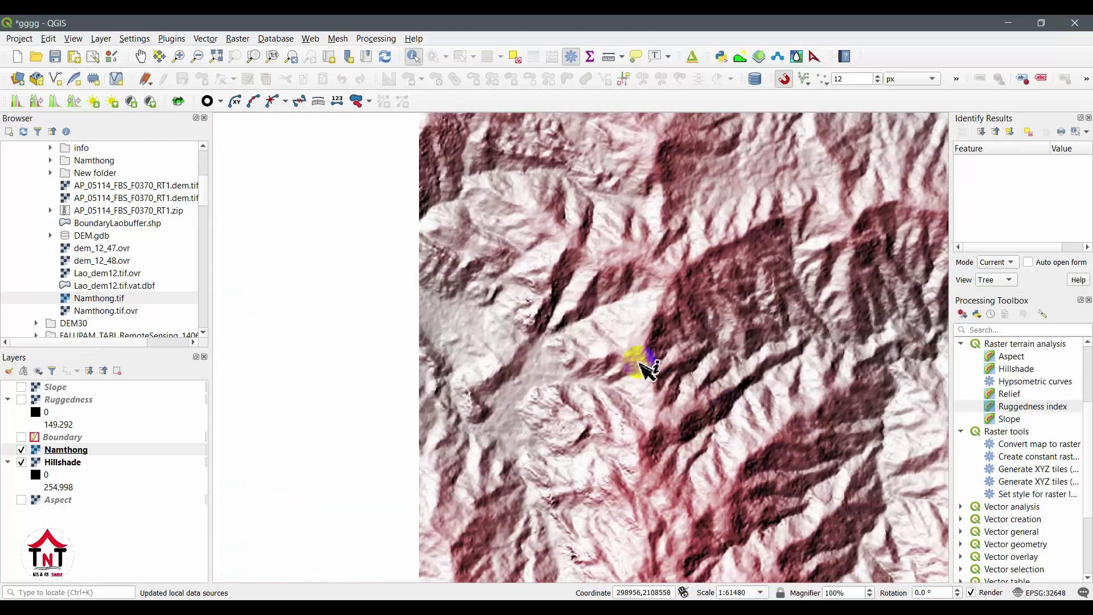
scroll(578, 349, up, 1)
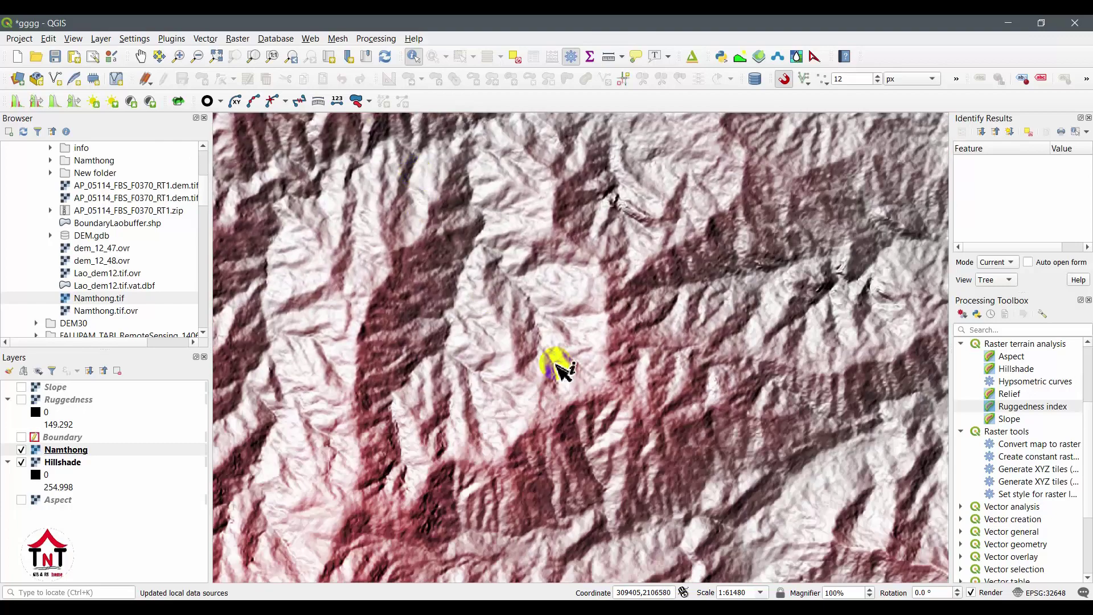
scroll(569, 379, down, 1)
scroll(555, 263, down, 1)
scroll(638, 317, up, 1)
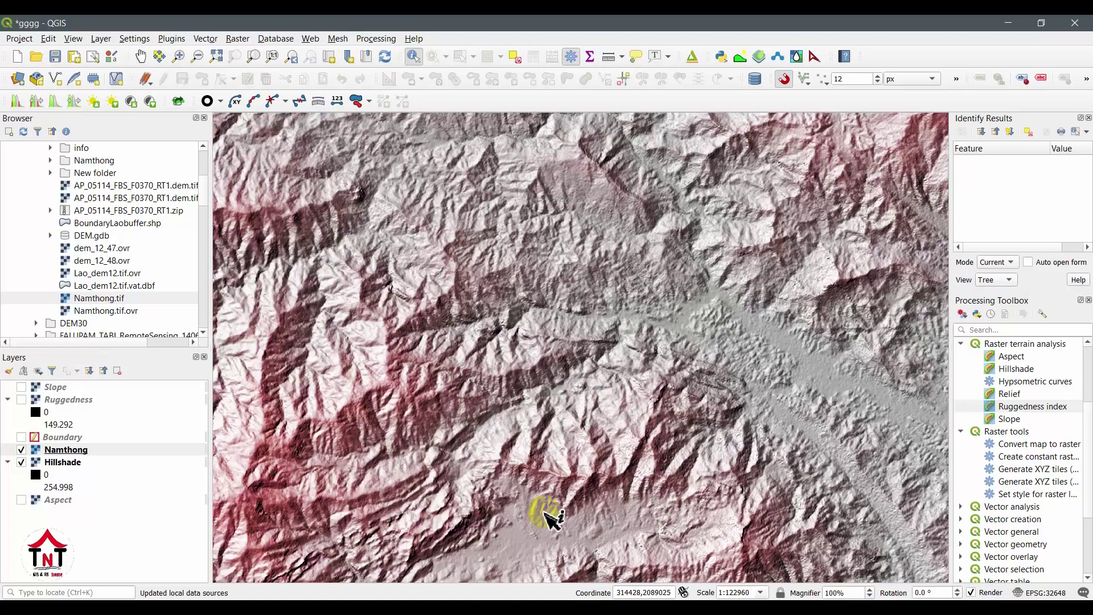
scroll(649, 345, down, 1)
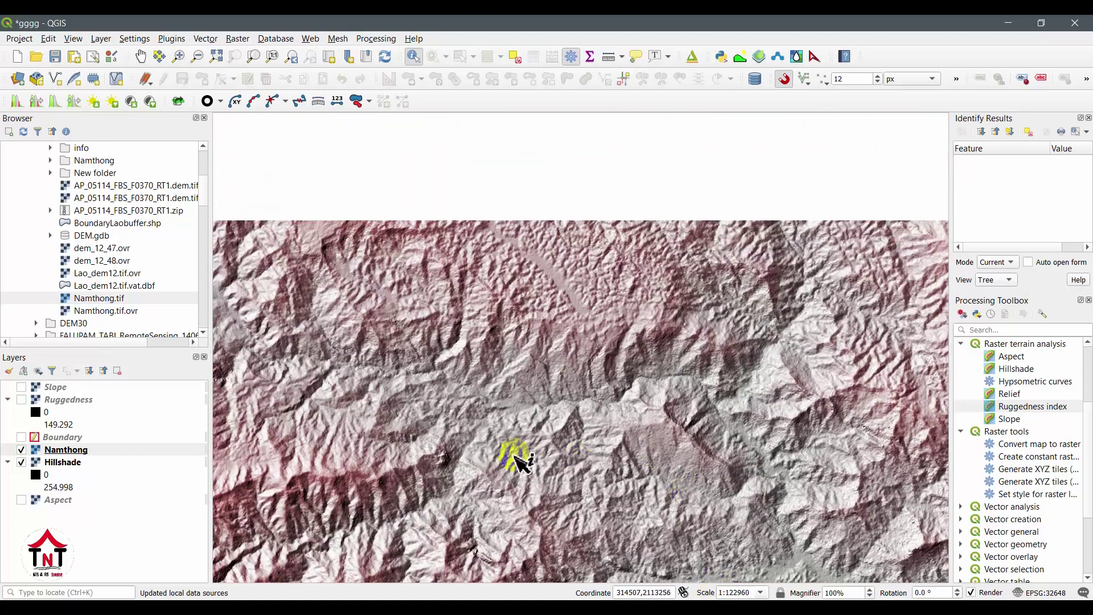
scroll(569, 341, up, 1)
drag(536, 379, 586, 216)
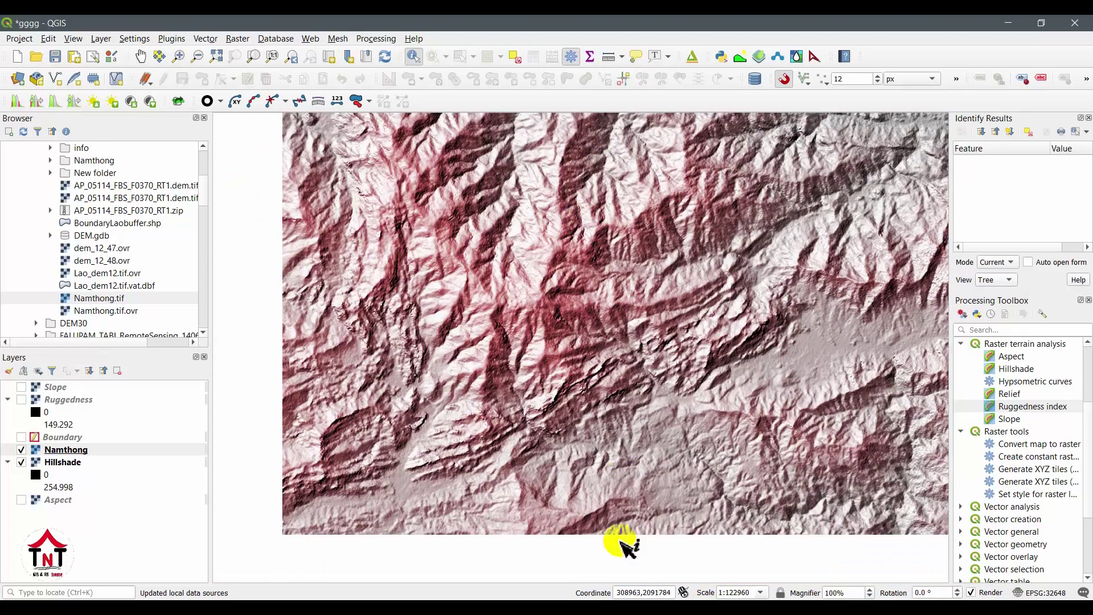